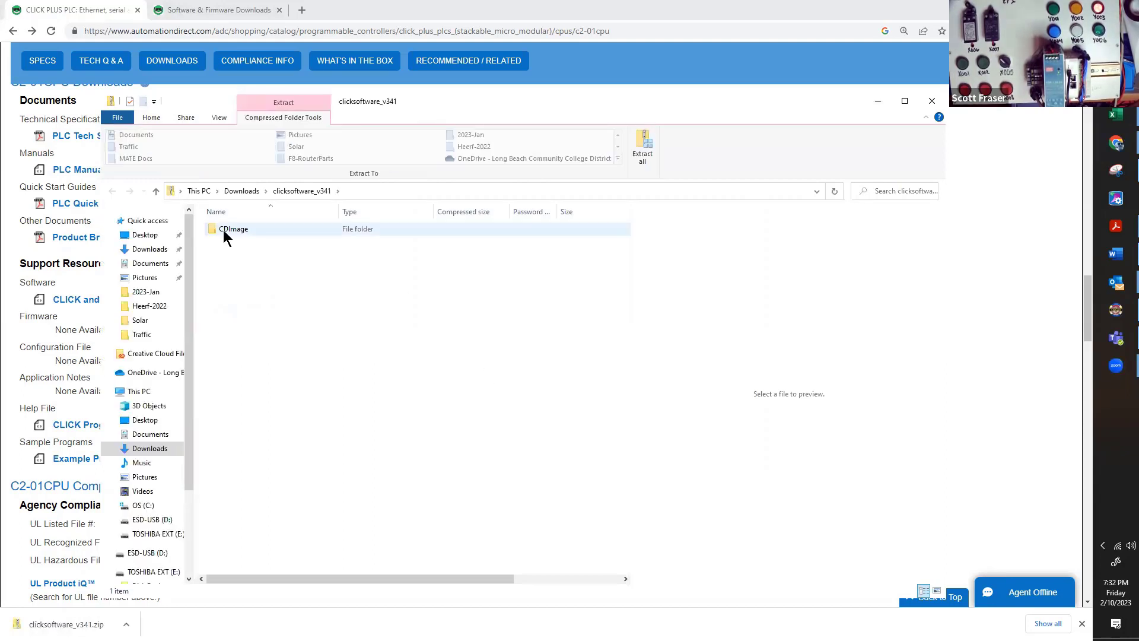
- Extract the clicksoftware_v341 archive to the clicksoftware_v341 folder in Downloads and open its CDImage folder
{"action": "right_click", "coordinate": [223, 229]}
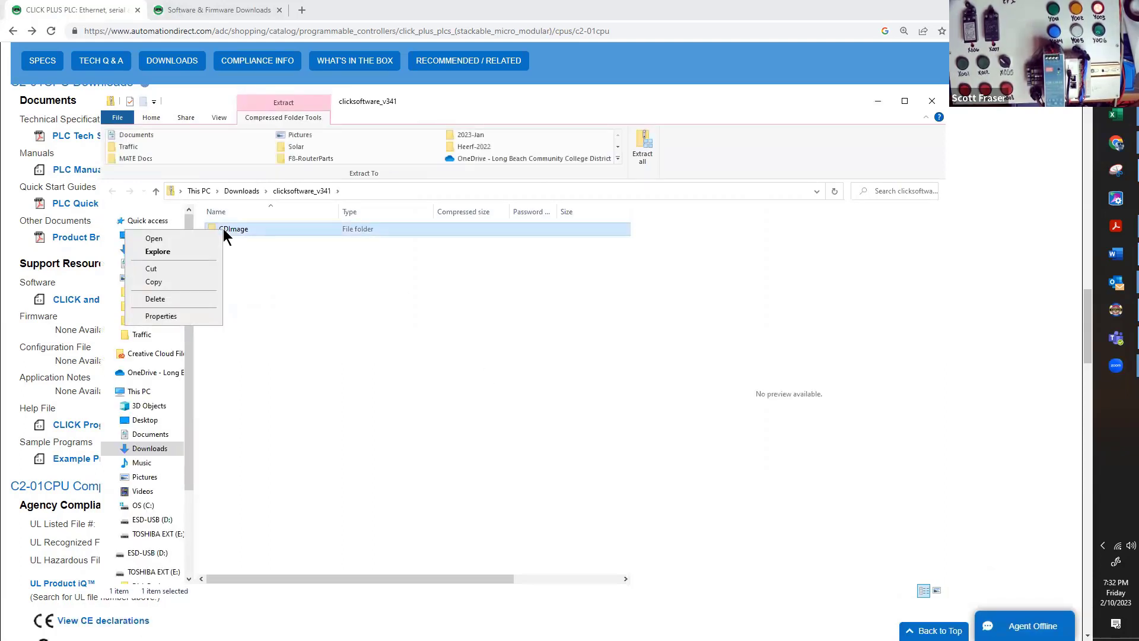
{"action": "left_click", "coordinate": [642, 146]}
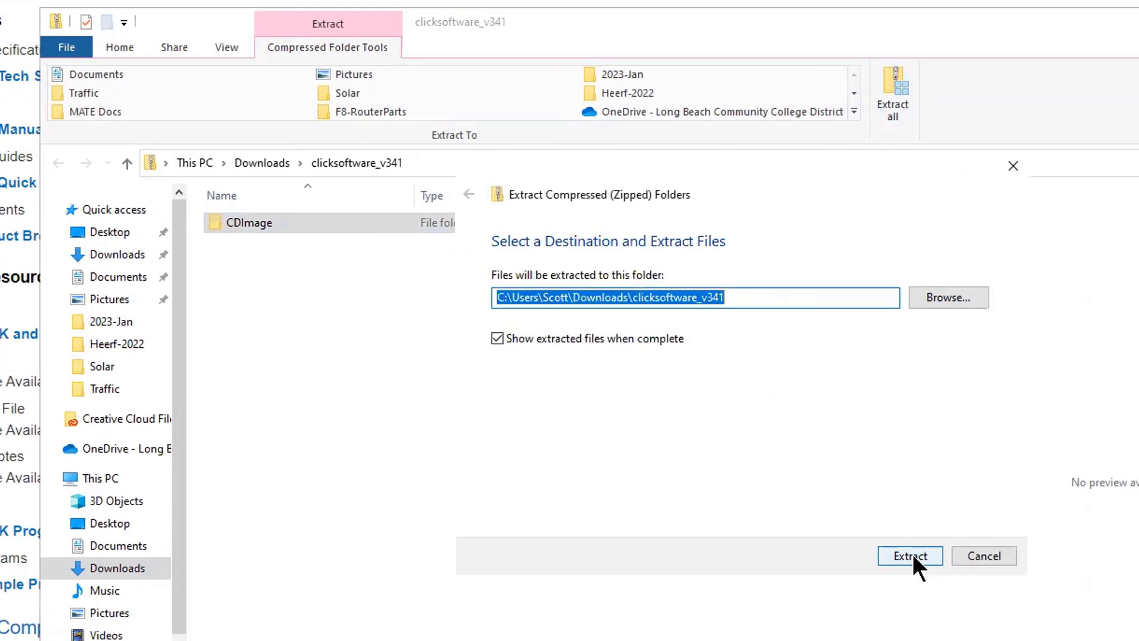
{"action": "left_click", "coordinate": [655, 439]}
{"action": "double_click", "coordinate": [305, 254]}
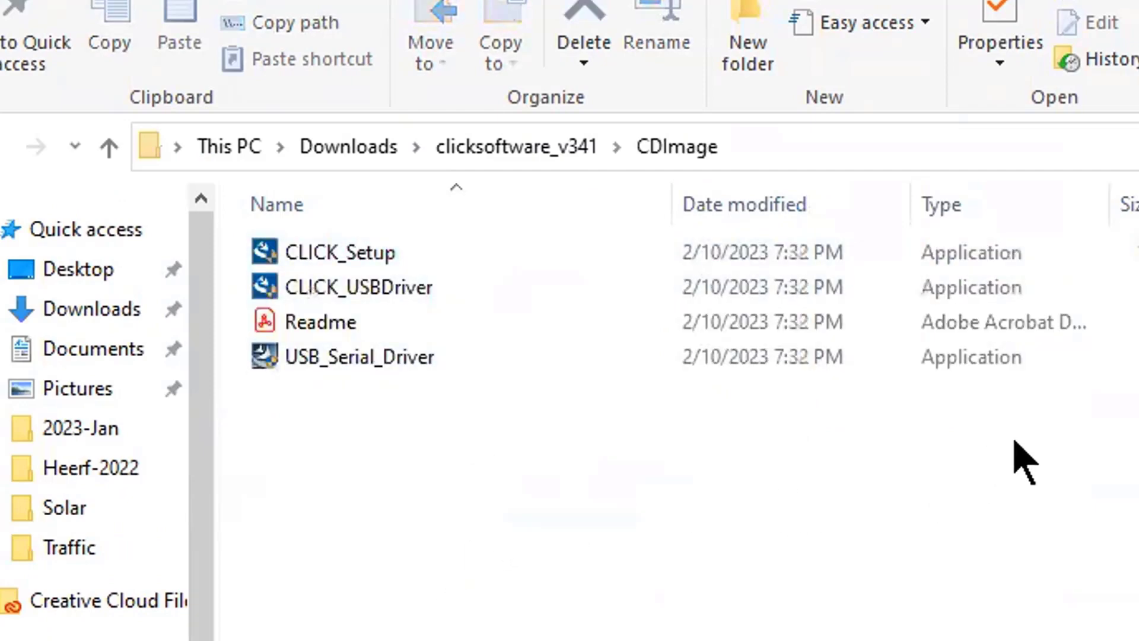
- Run CLICK_Setup, accept the license agreement and install CLICK Programming Software 3.41 in the default destination folder
{"action": "double_click", "coordinate": [326, 258]}
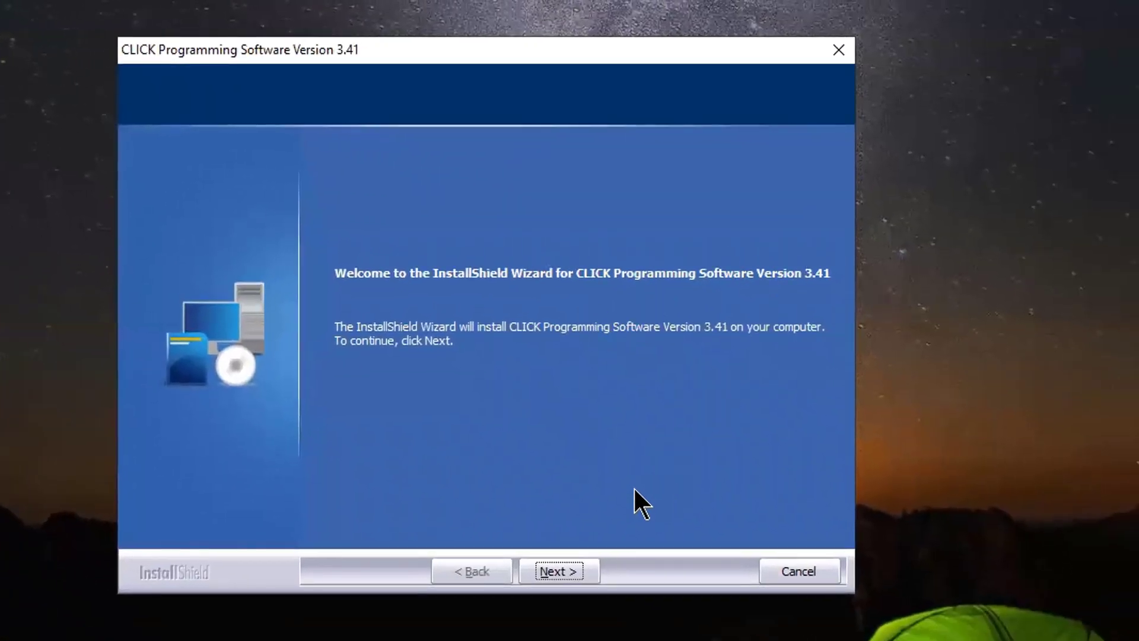
{"action": "left_click", "coordinate": [557, 574]}
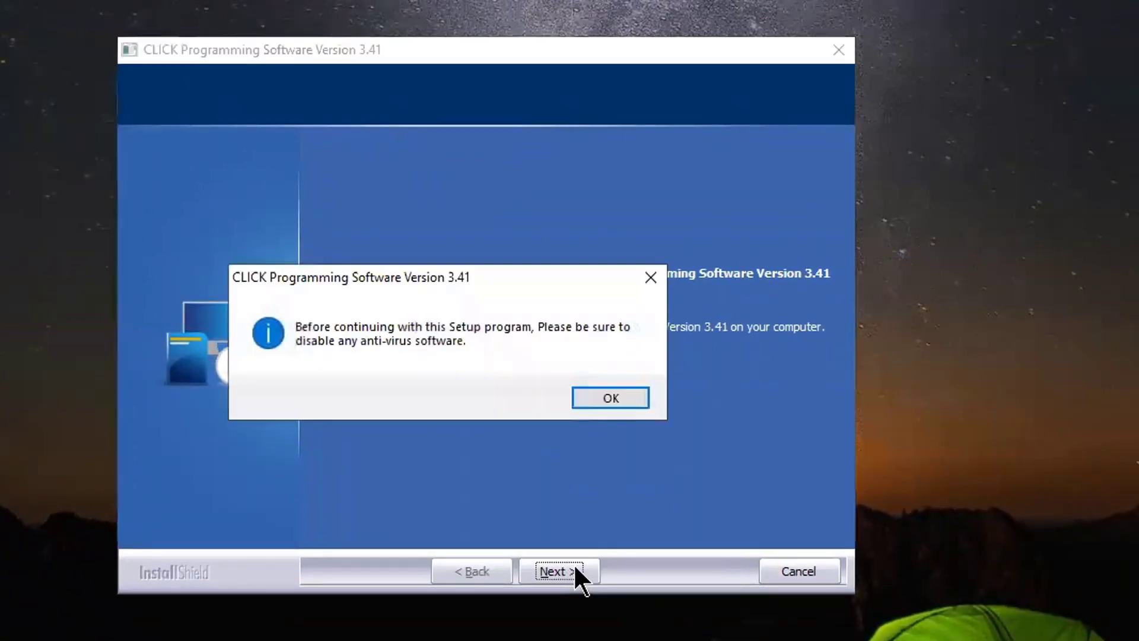
{"action": "left_click", "coordinate": [626, 407]}
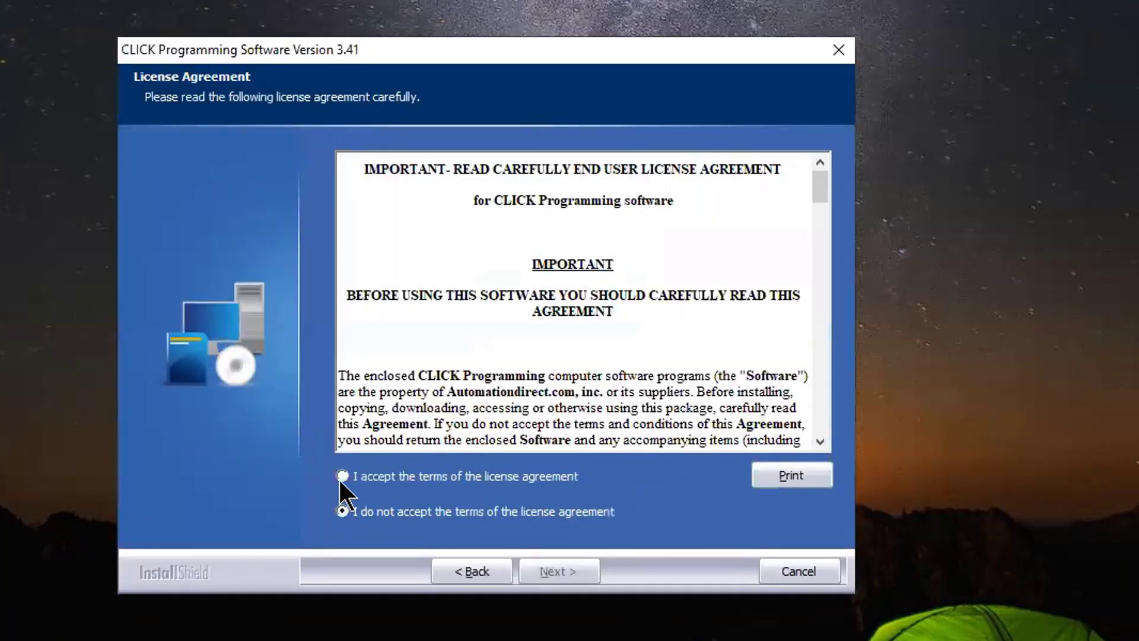
{"action": "left_click", "coordinate": [341, 478]}
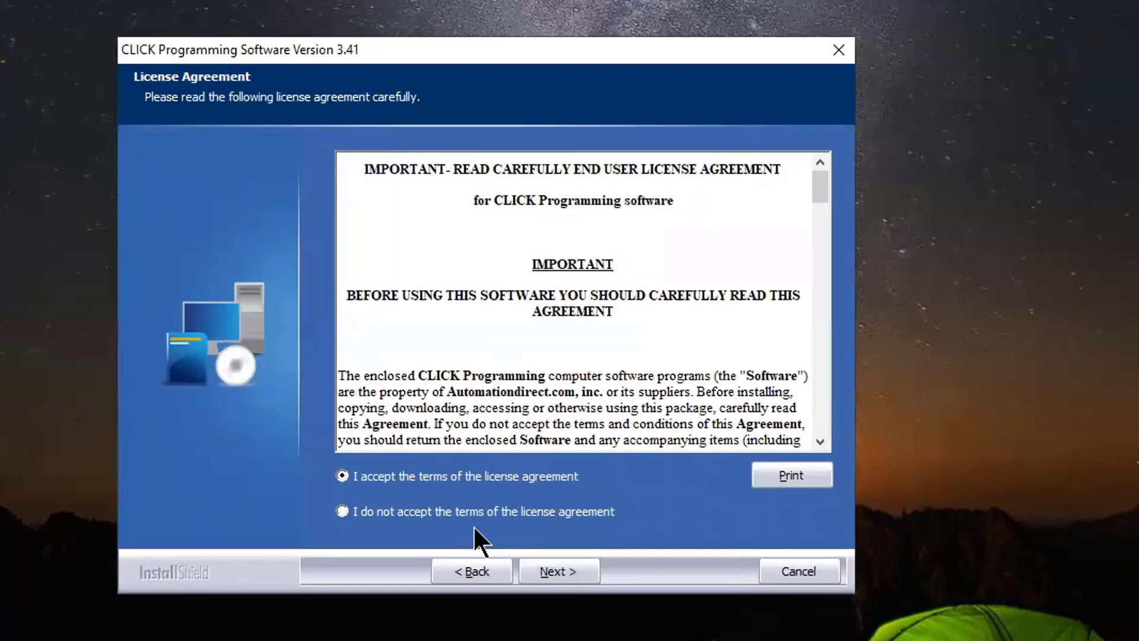
{"action": "left_click", "coordinate": [564, 572]}
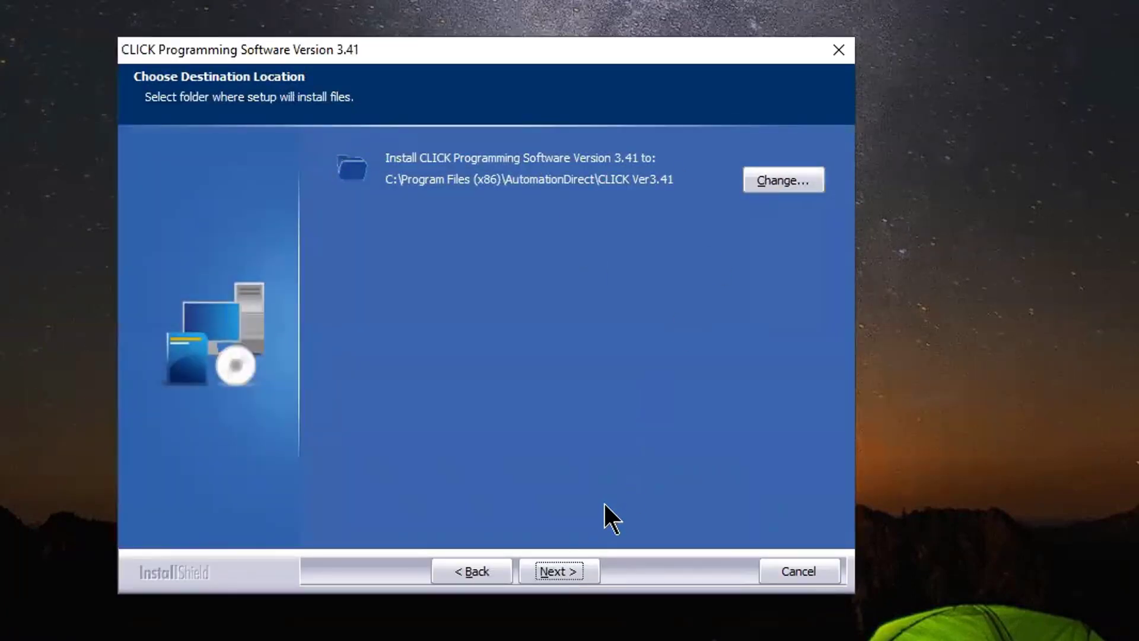
{"action": "left_click", "coordinate": [563, 574]}
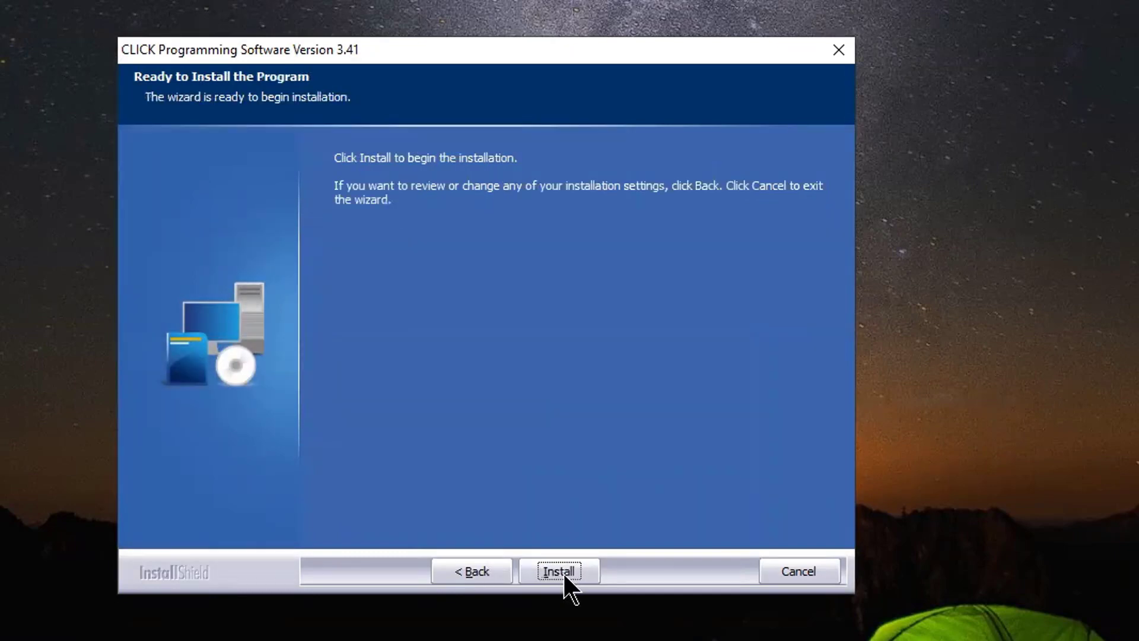
{"action": "left_click", "coordinate": [563, 575]}
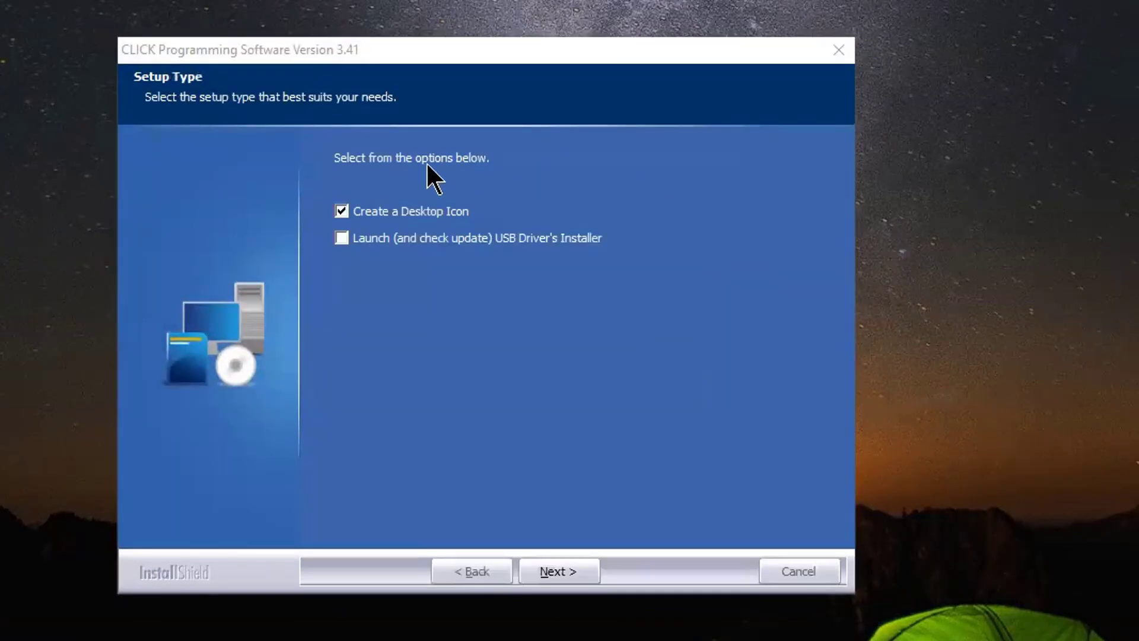
- Enable launching the USB driver's installer, complete the CLICK PLUS USB Driver wizard and finish the software setup
{"action": "left_click", "coordinate": [341, 237]}
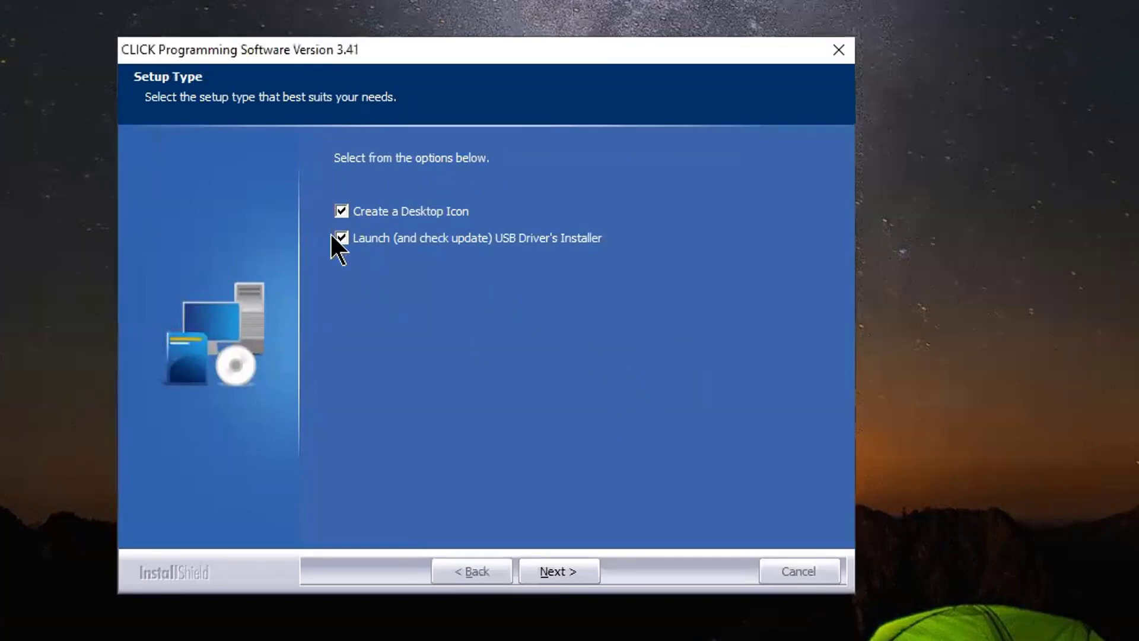
{"action": "left_click", "coordinate": [562, 573]}
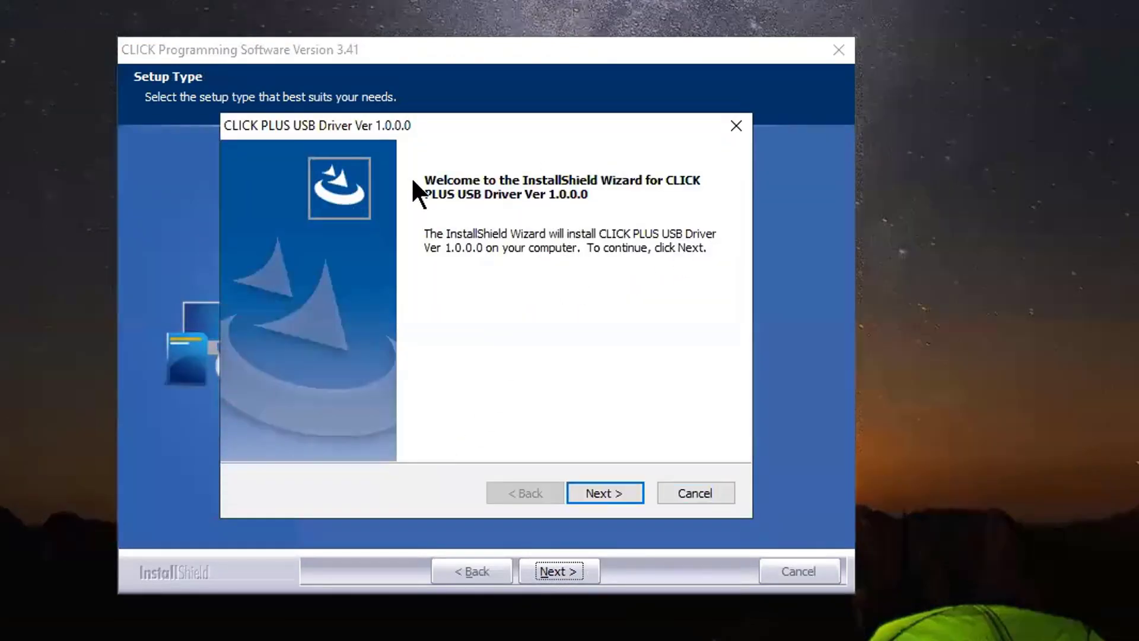
{"action": "left_click", "coordinate": [597, 492]}
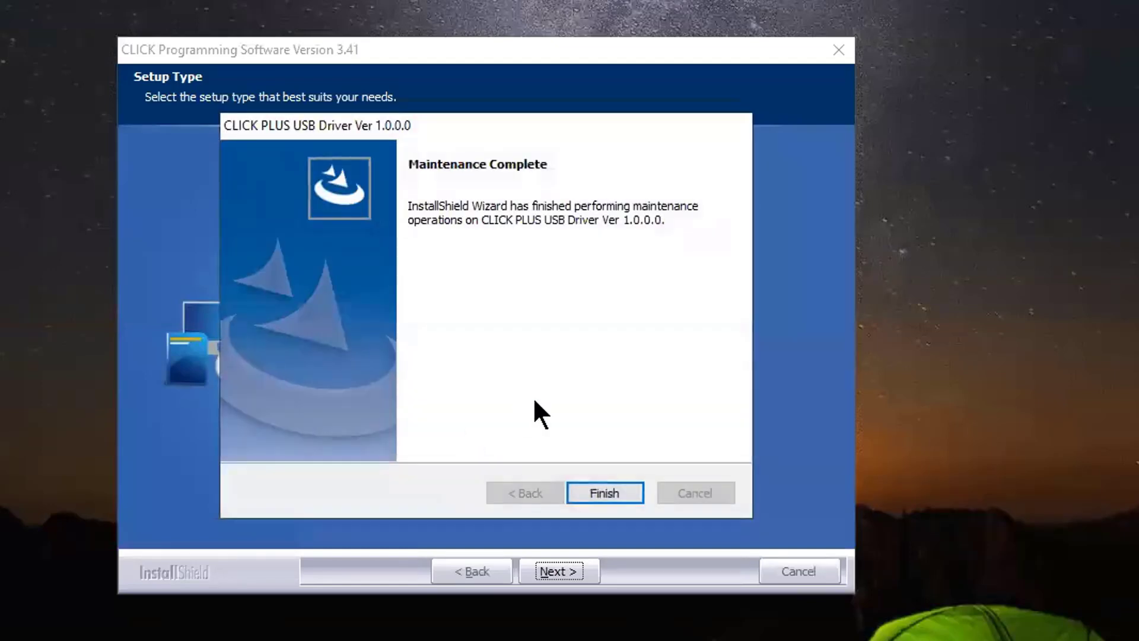
{"action": "left_click", "coordinate": [607, 492]}
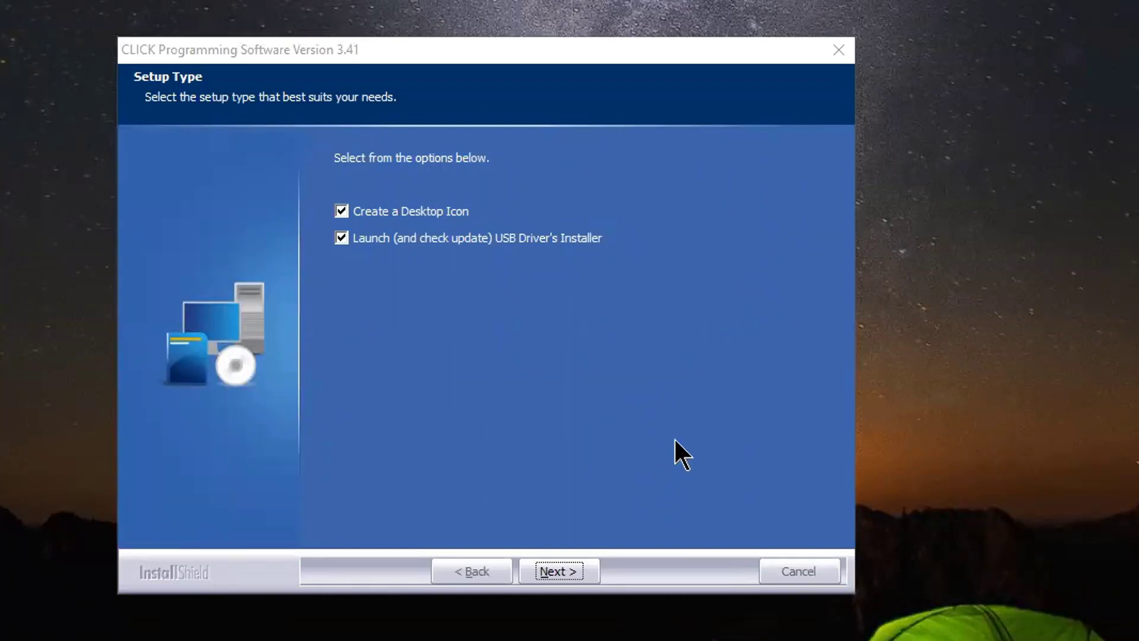
{"action": "left_click", "coordinate": [556, 571]}
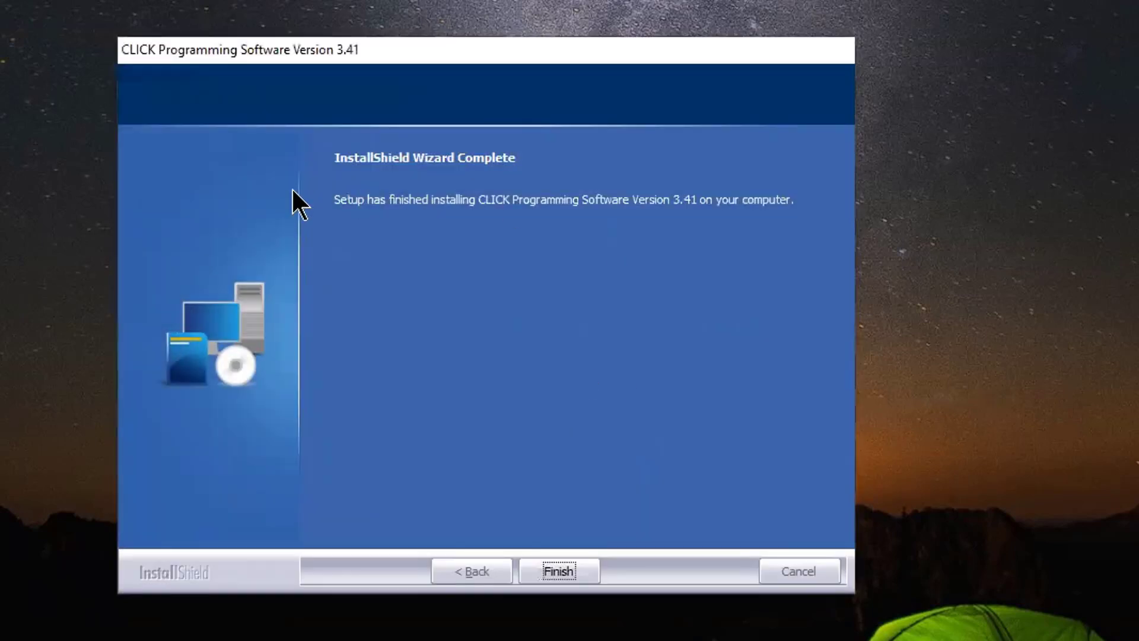
{"action": "left_click", "coordinate": [557, 570]}
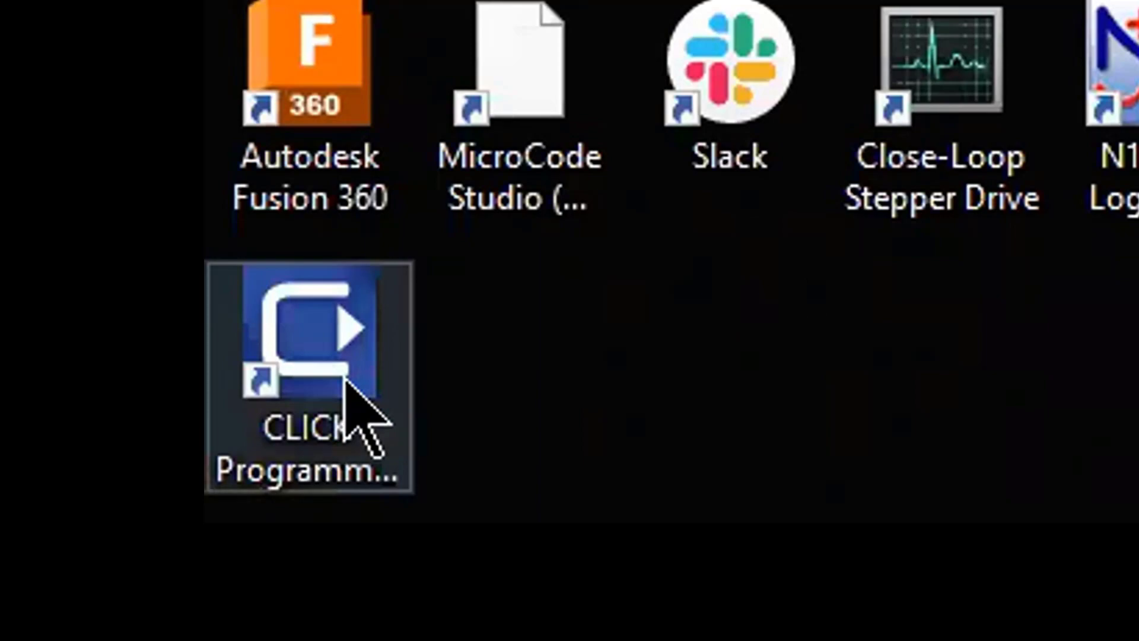
- Move the CLICK shortcut on the desktop, launch CLICK Programming Software from it, and dismiss the What's New and Startup dialogs in a maximized window
{"action": "left_click_drag", "start_coordinate": [344, 380], "coordinate": [64, 258]}
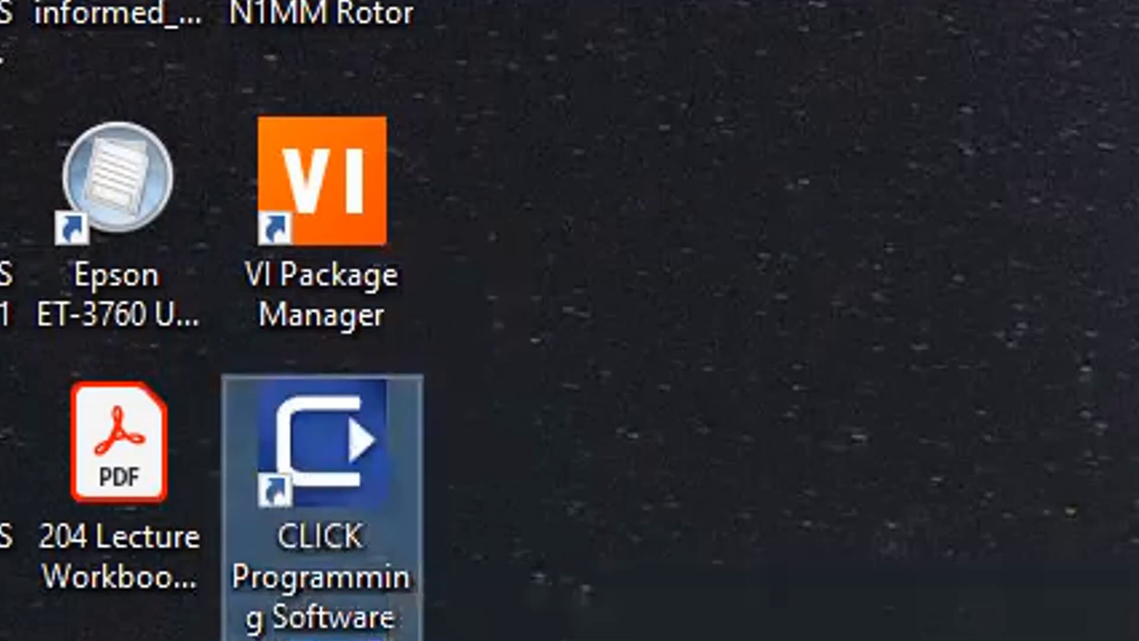
{"action": "double_click", "coordinate": [330, 454]}
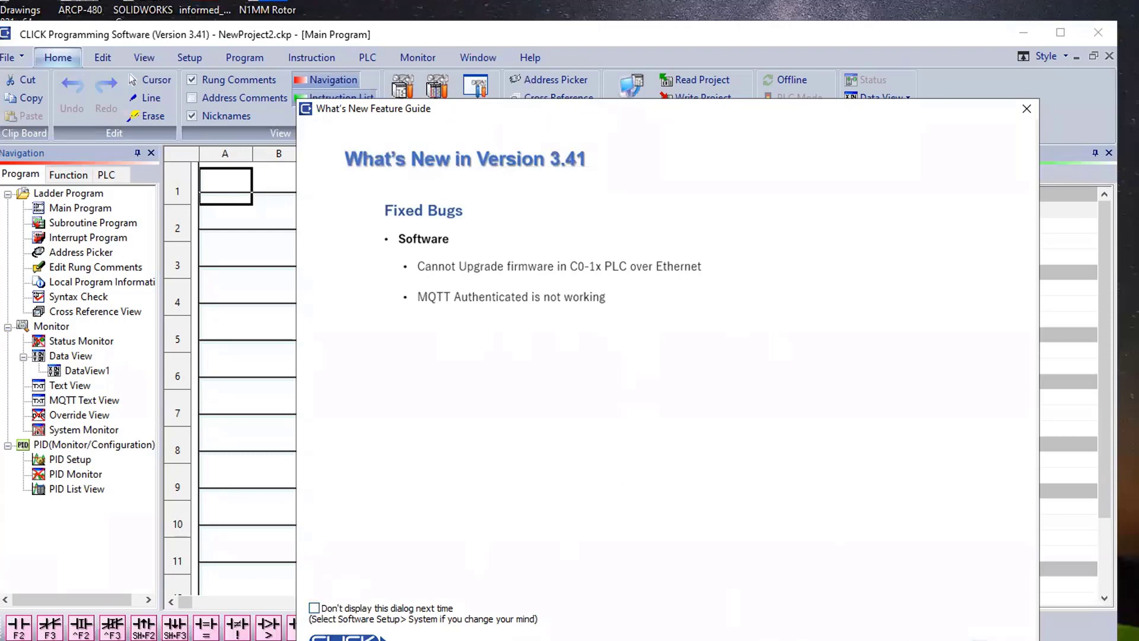
{"action": "left_click", "coordinate": [985, 639]}
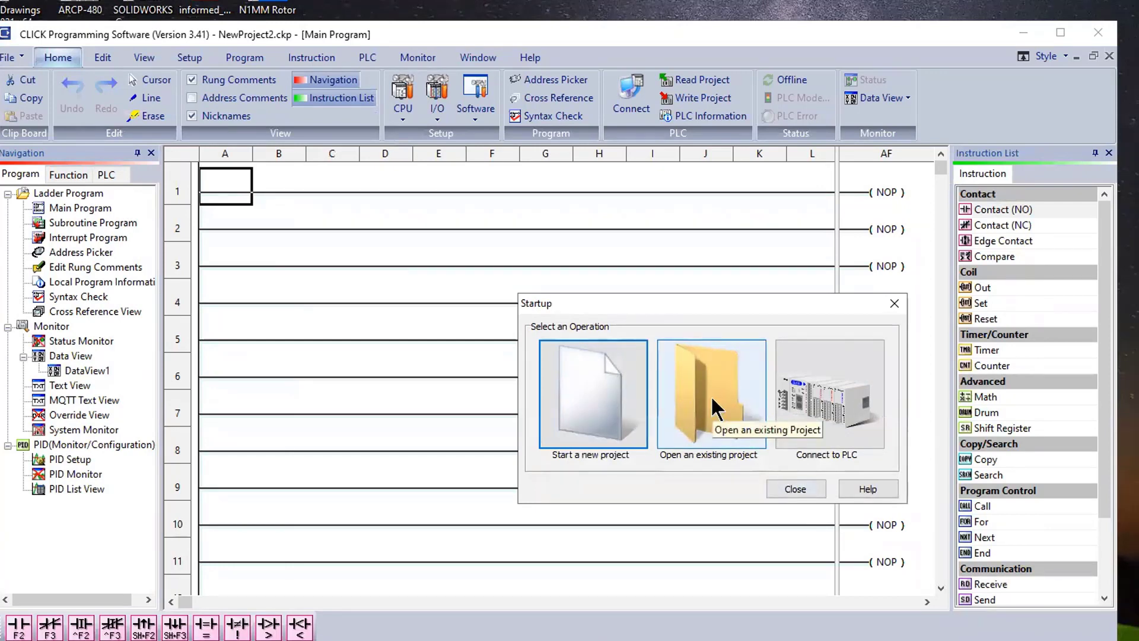
{"action": "left_click", "coordinate": [796, 489]}
{"action": "left_click", "coordinate": [1051, 33]}
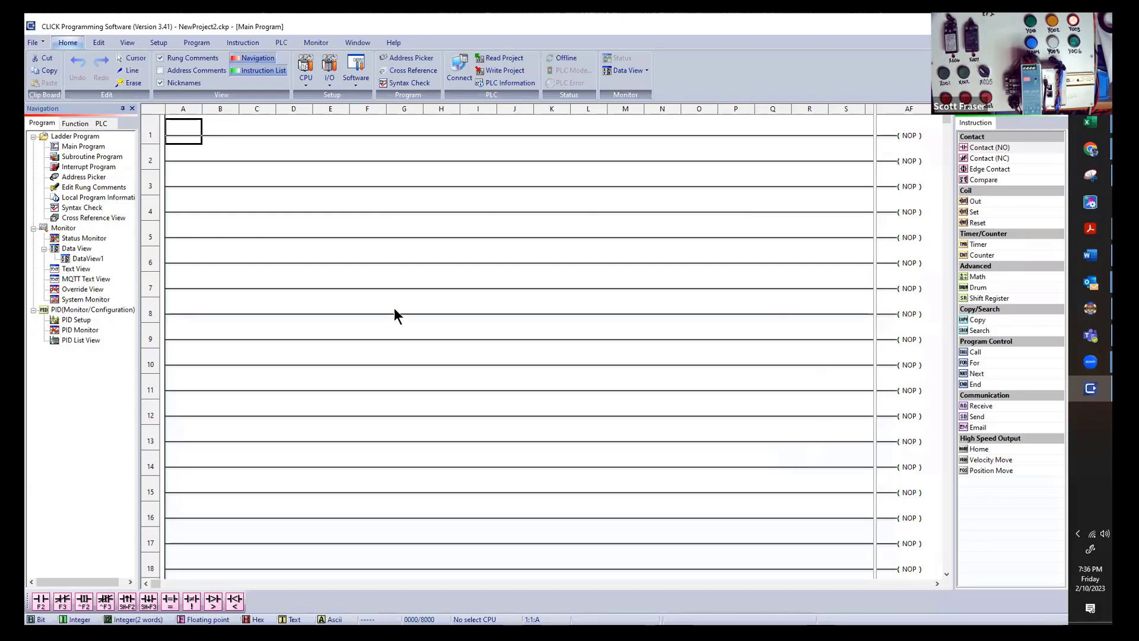
- In the System Configuration, name the PLC "PLC c2-01" and enable the Start-up I/O Config Check
{"action": "left_click", "coordinate": [156, 44]}
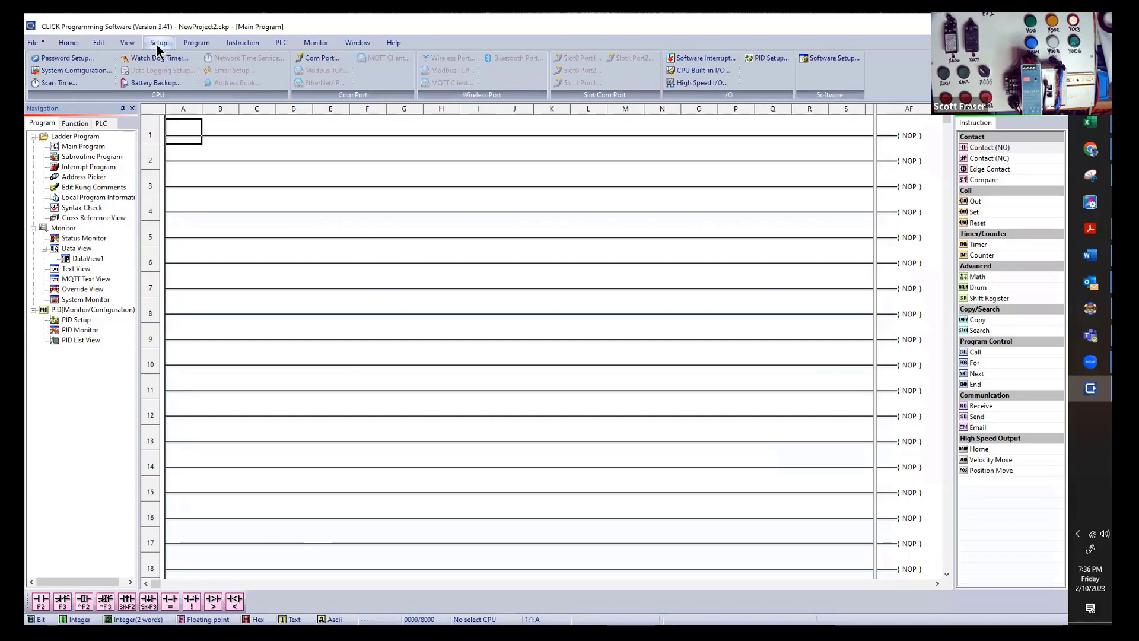
{"action": "left_click", "coordinate": [62, 74]}
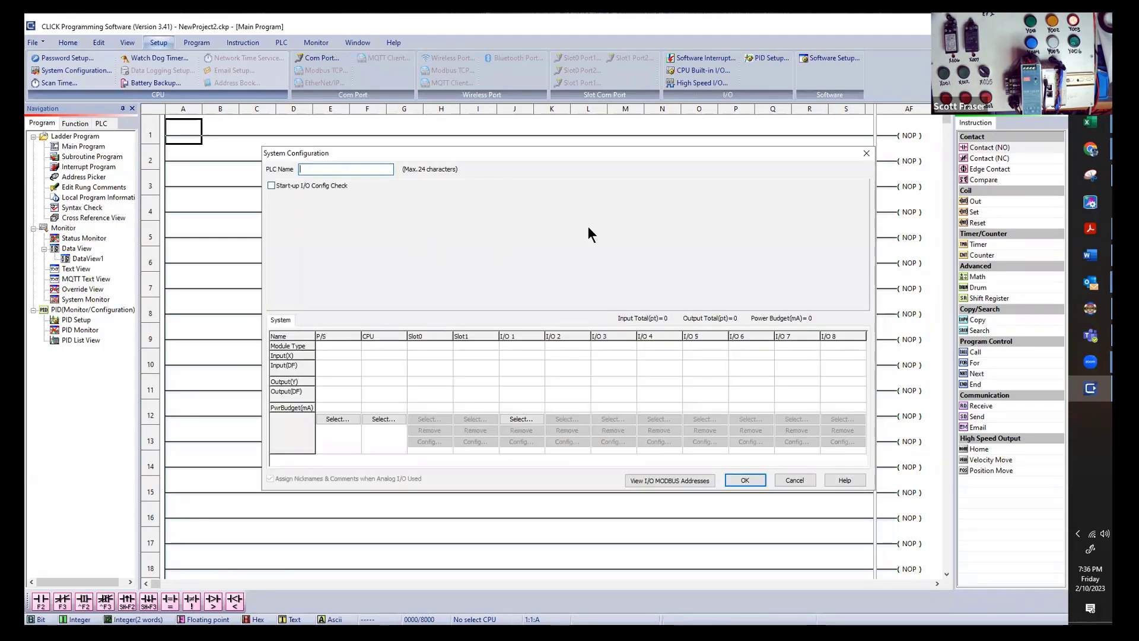
{"action": "type", "text": "PLC"}
{"action": "type", "text": "c2-01"}
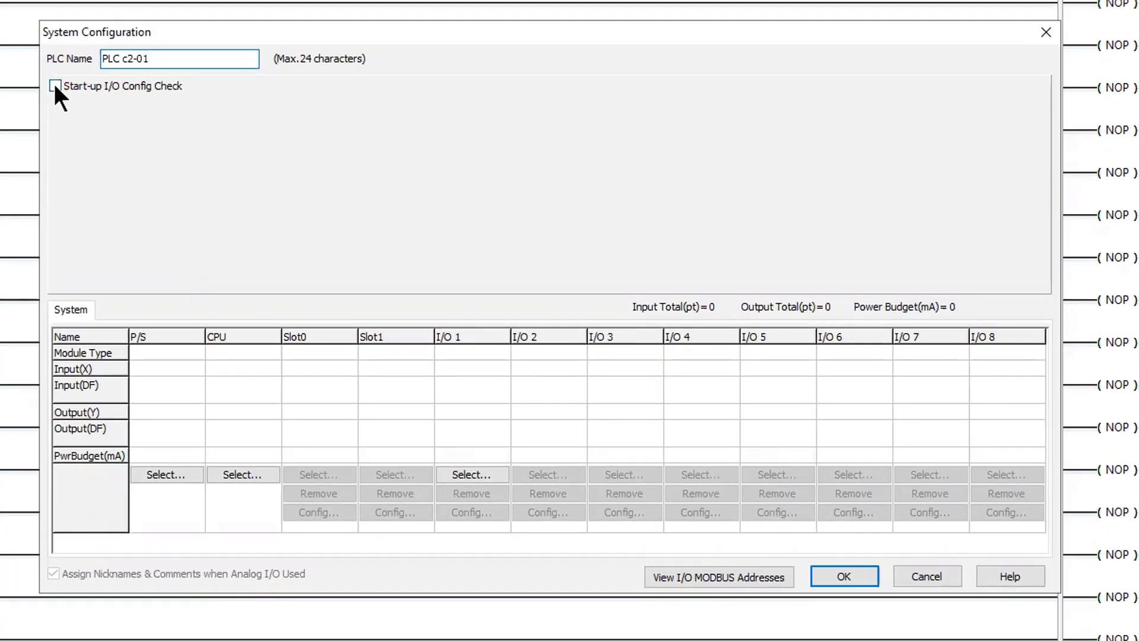
{"action": "left_click", "coordinate": [55, 85]}
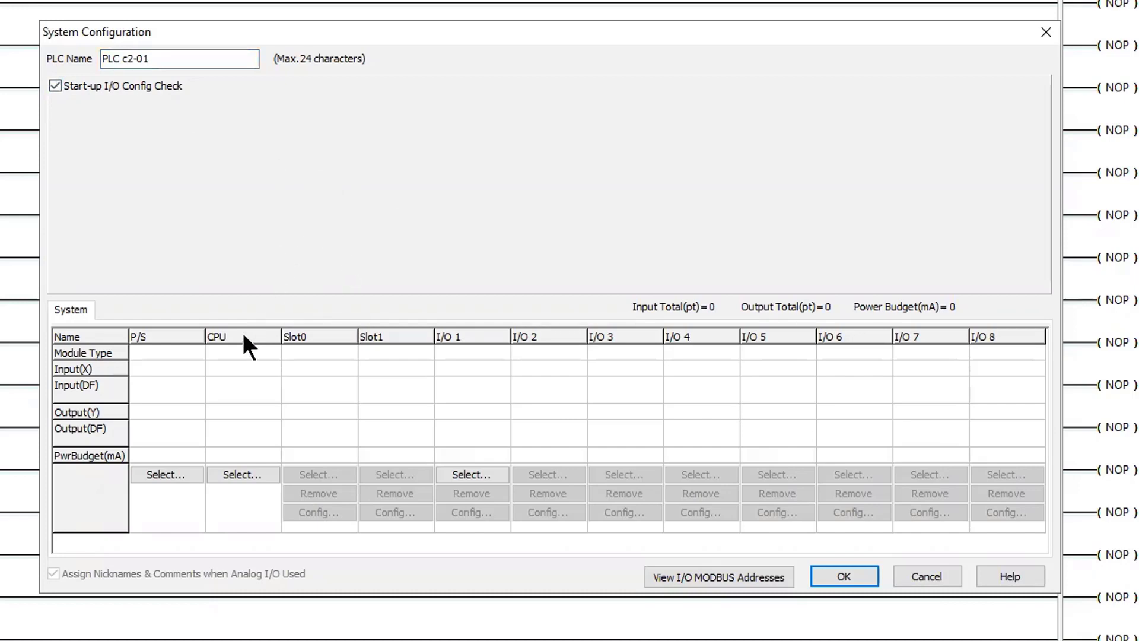
- Assign the C2-01CPU module as the CPU in the system configuration
{"action": "left_click", "coordinate": [247, 475]}
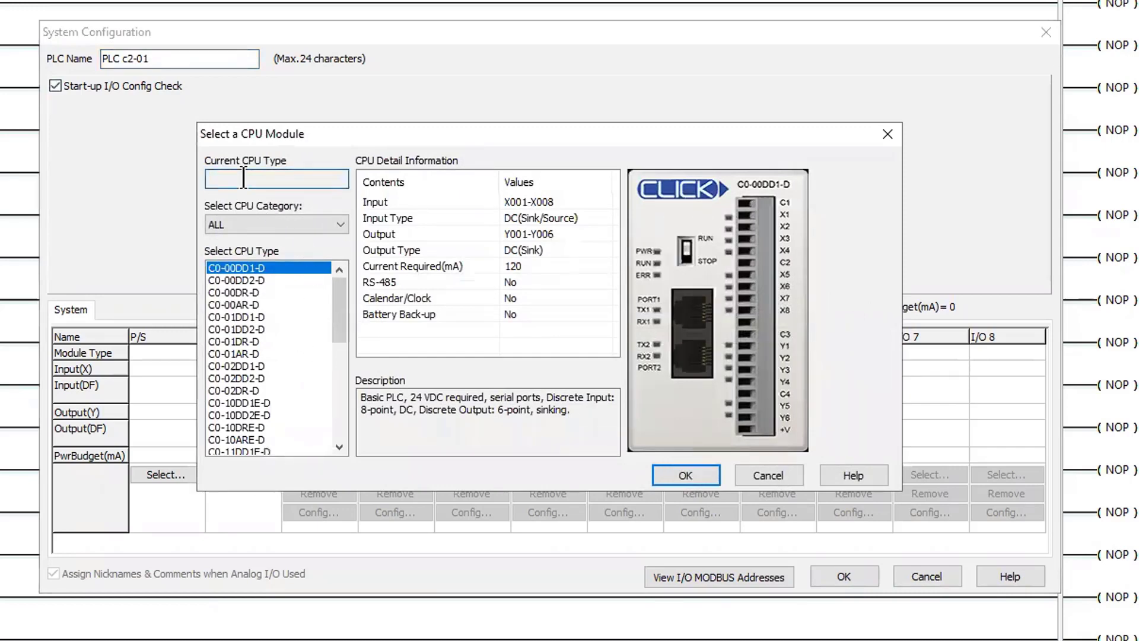
{"action": "left_click", "coordinate": [239, 308]}
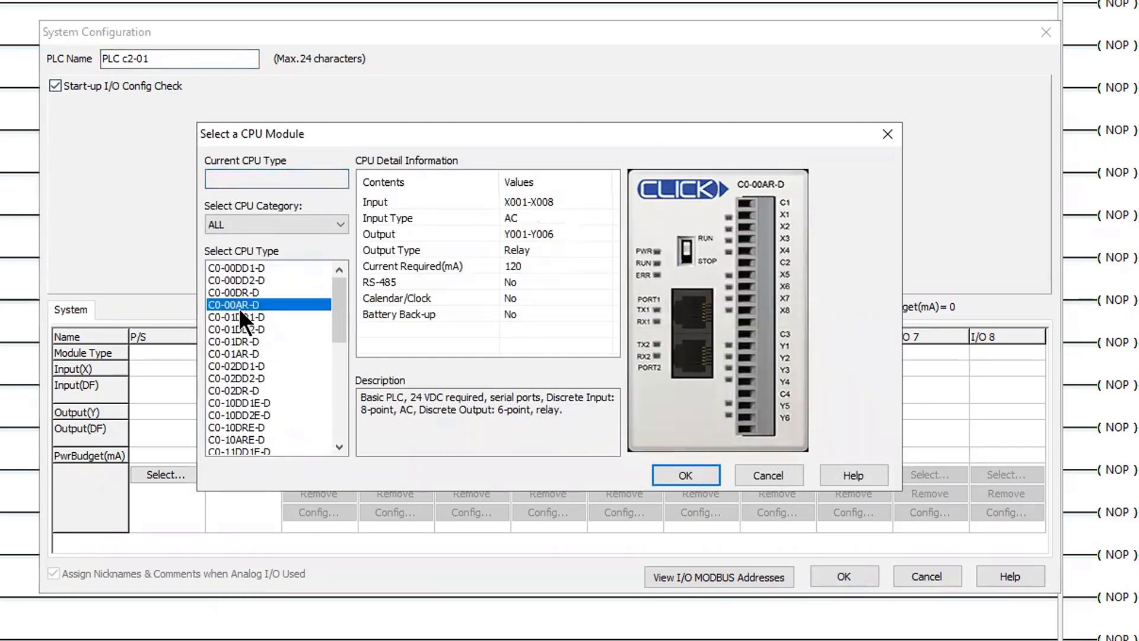
{"action": "scroll", "coordinate": [239, 308], "scroll_direction": "down", "scroll_amount": 7}
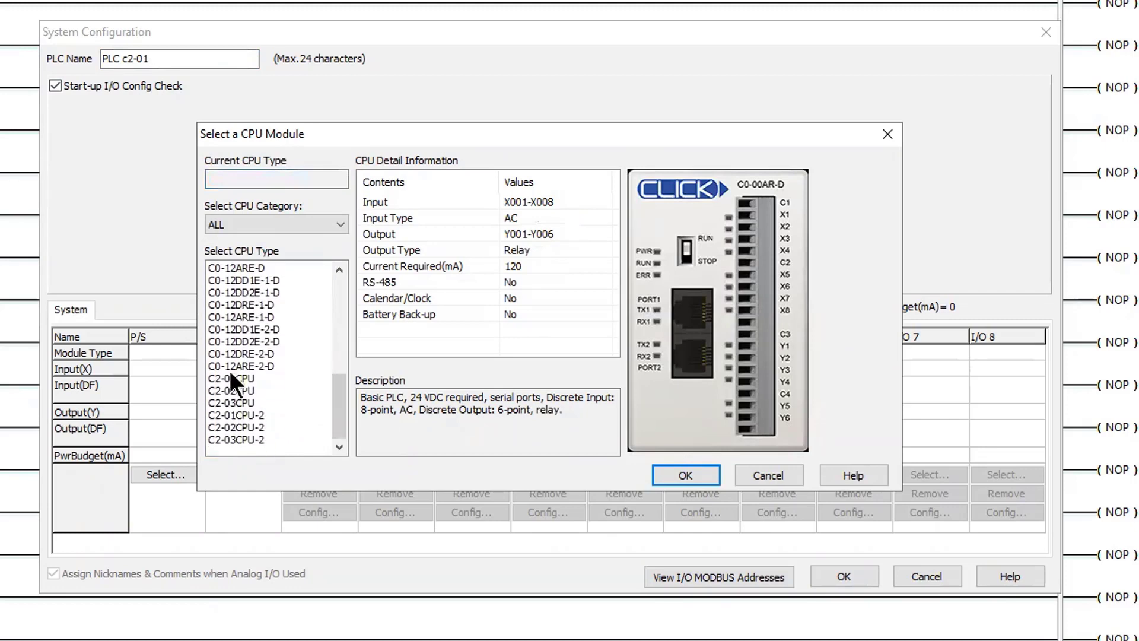
{"action": "left_click", "coordinate": [229, 380]}
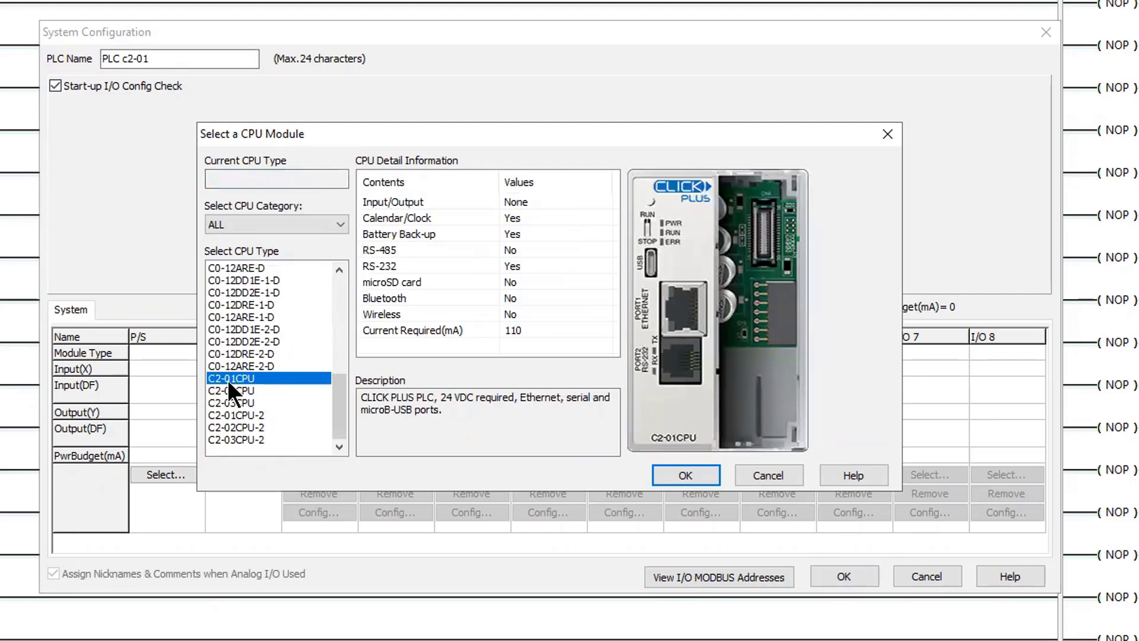
{"action": "left_click", "coordinate": [678, 475]}
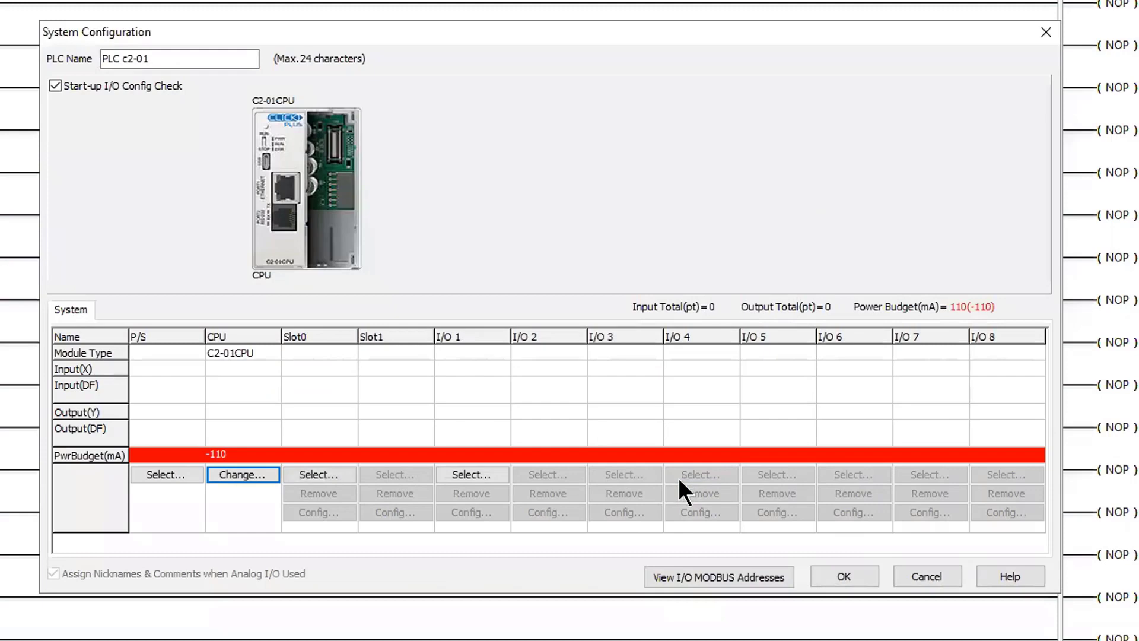
- Assign an External P/S as the power supply with an output current of 2600 mA
{"action": "left_click", "coordinate": [159, 474]}
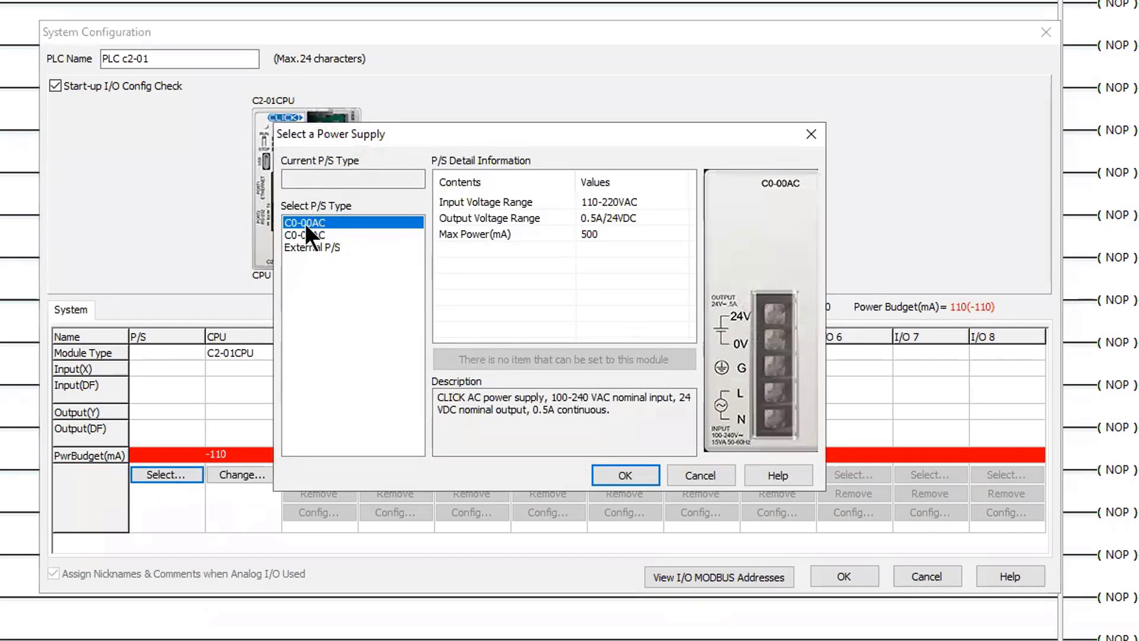
{"action": "left_click", "coordinate": [301, 233]}
{"action": "left_click", "coordinate": [307, 221]}
{"action": "left_click", "coordinate": [302, 234]}
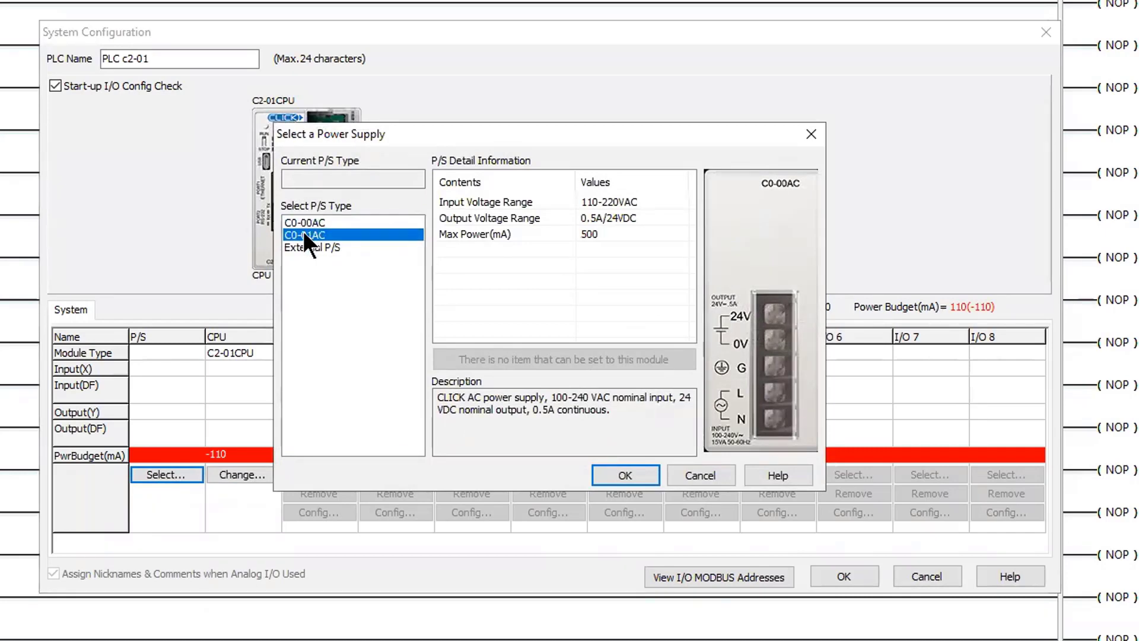
{"action": "left_click", "coordinate": [307, 244]}
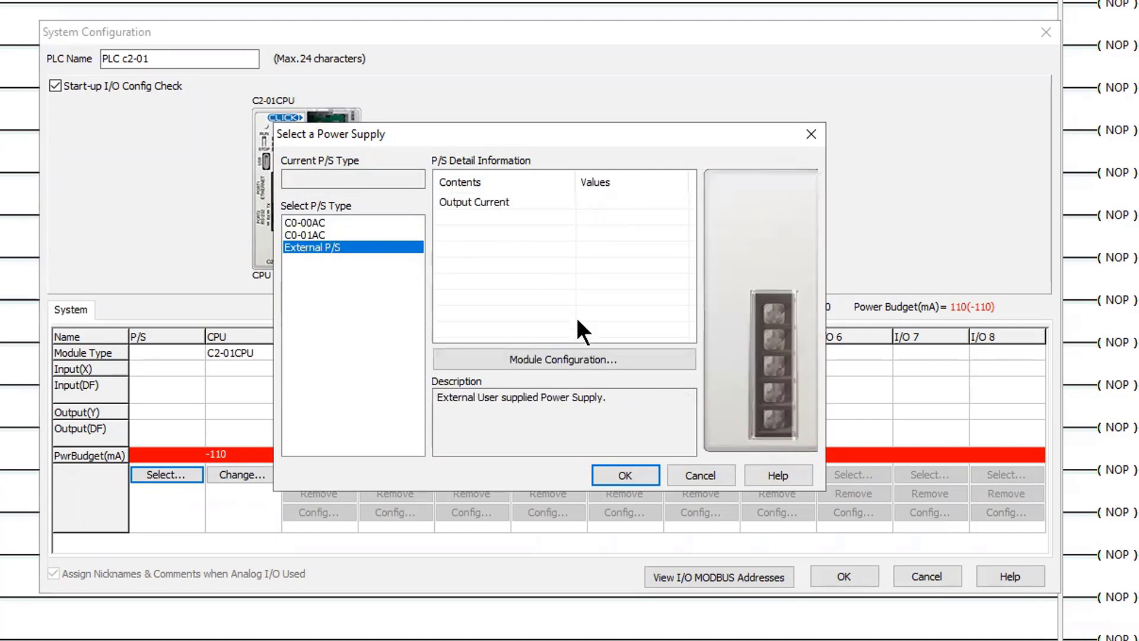
{"action": "left_click", "coordinate": [567, 360]}
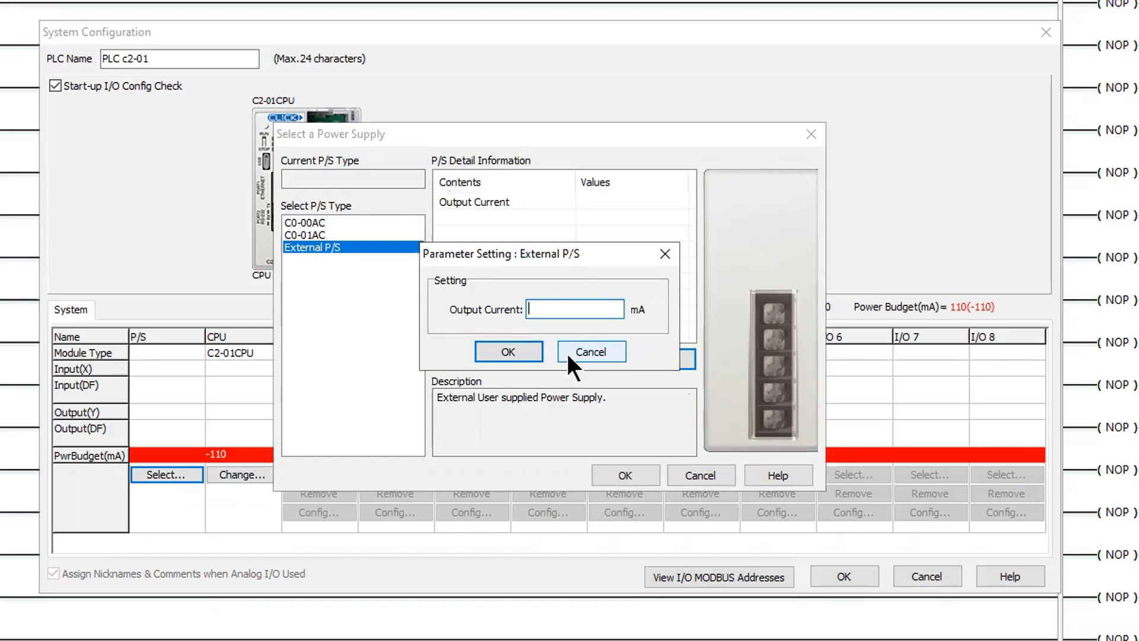
{"action": "type", "text": "2600"}
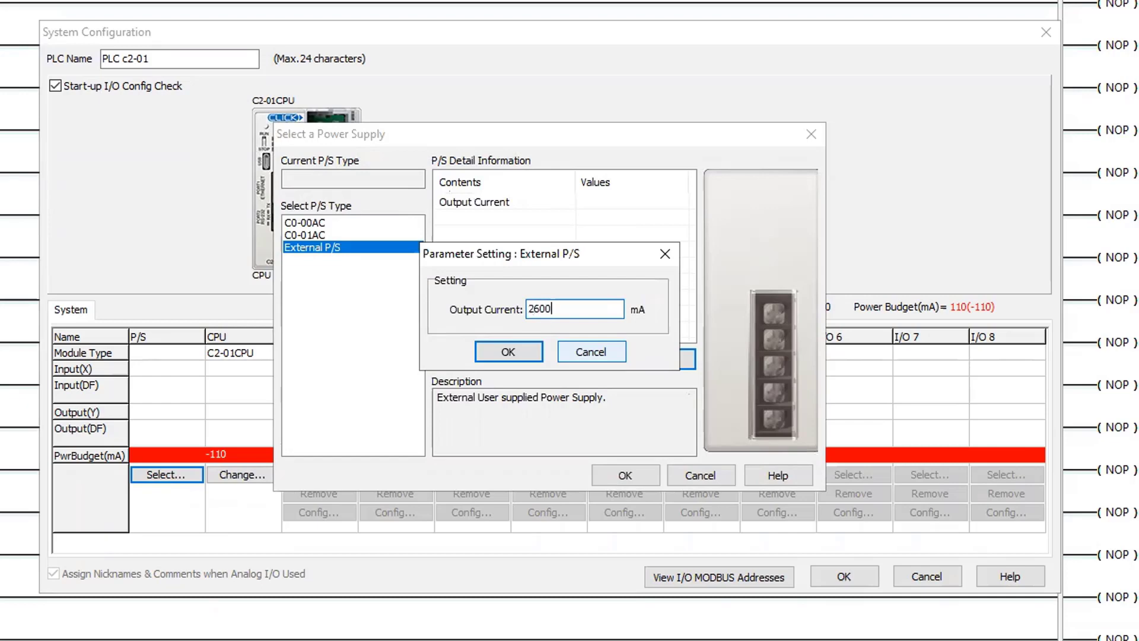
{"action": "left_click", "coordinate": [503, 349]}
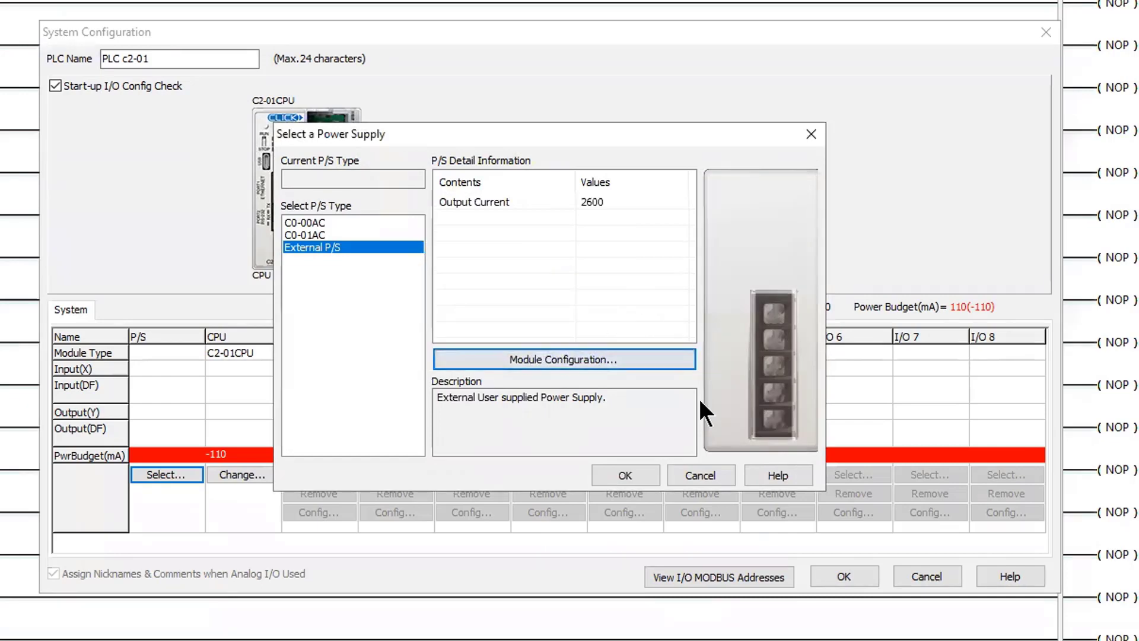
{"action": "left_click", "coordinate": [626, 474]}
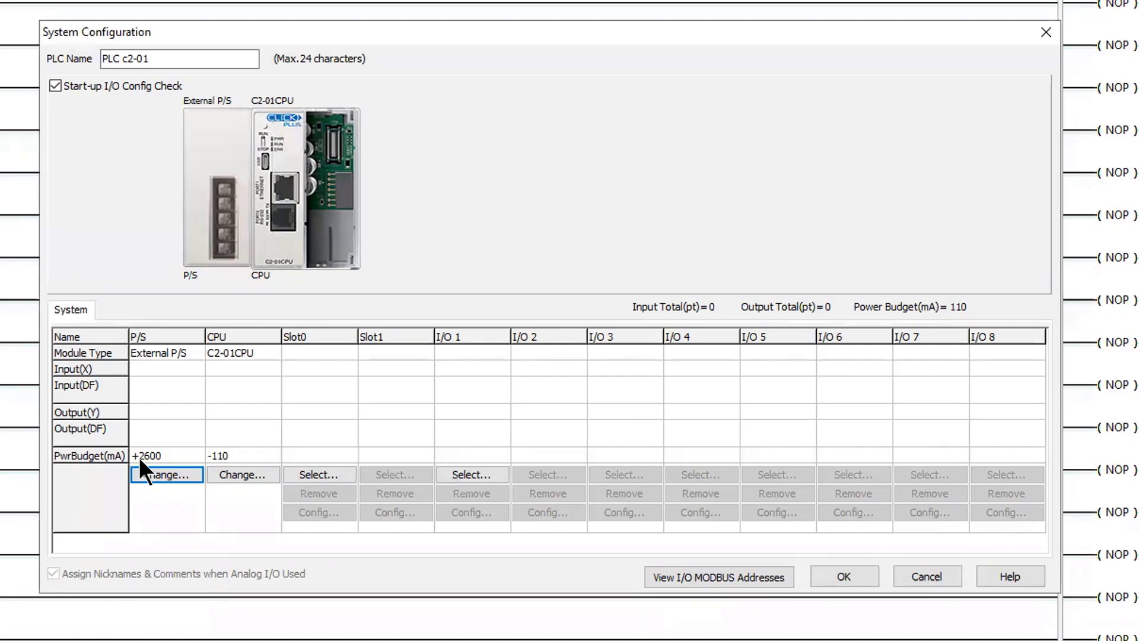
- Add the C2-14D1 module from the Digital Input&Output category to Slot0 and accept the system configuration
{"action": "left_click", "coordinate": [322, 476]}
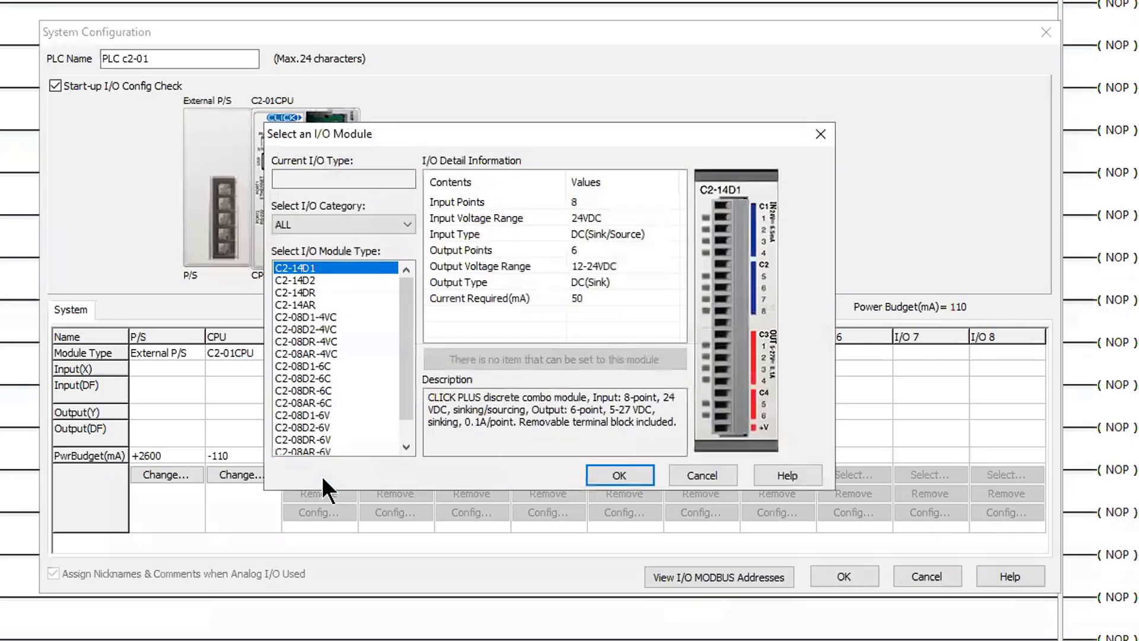
{"action": "left_click", "coordinate": [309, 178]}
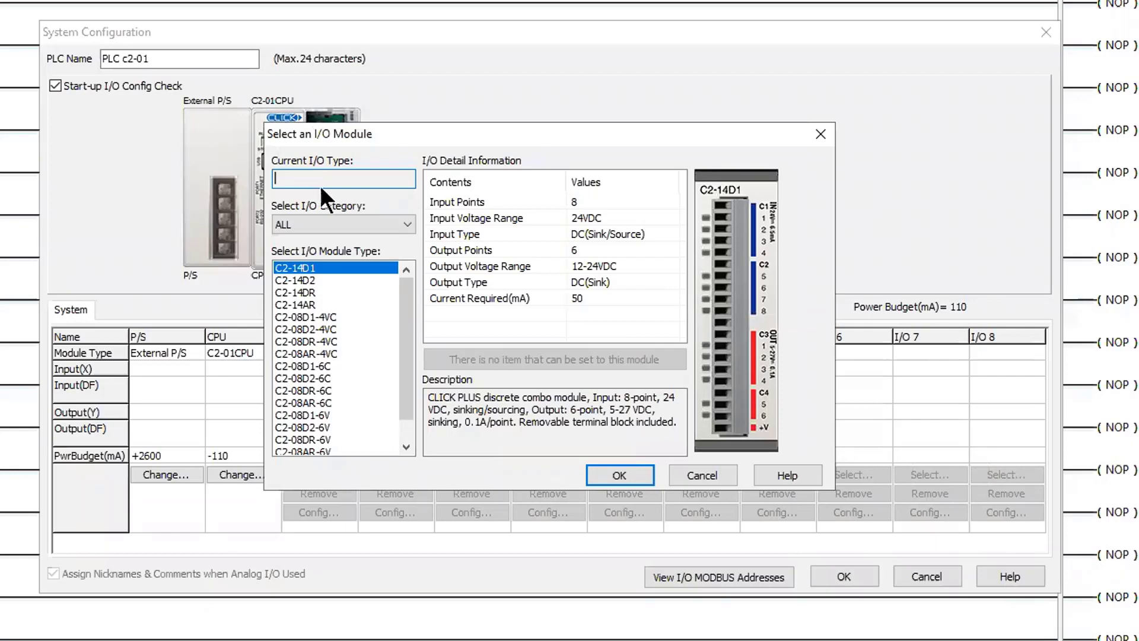
{"action": "left_click", "coordinate": [401, 223]}
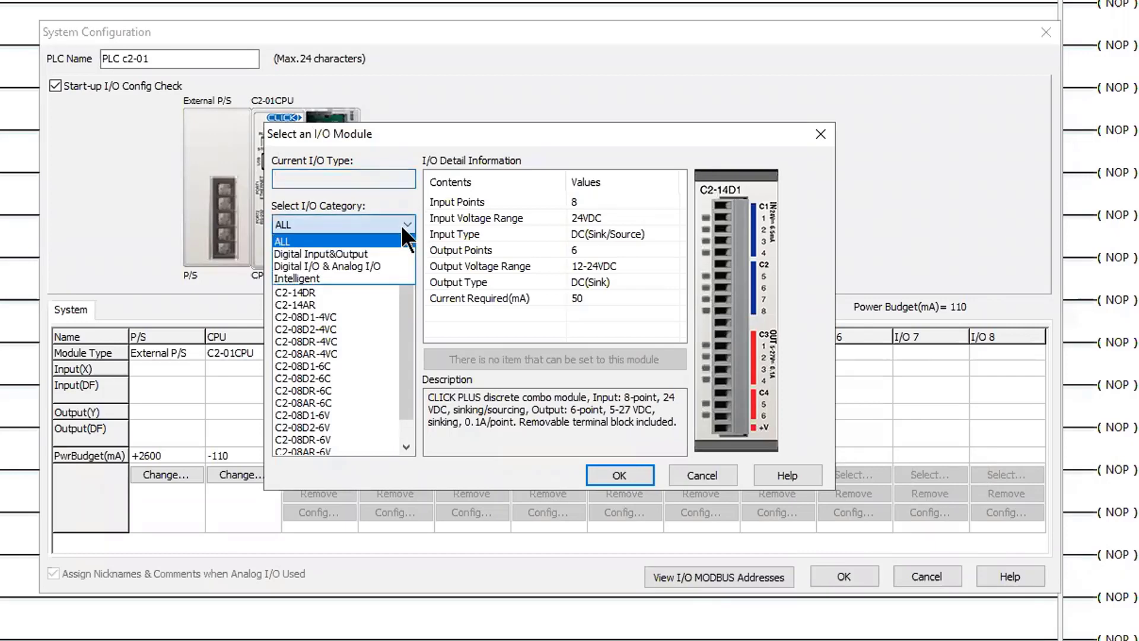
{"action": "left_click", "coordinate": [359, 251]}
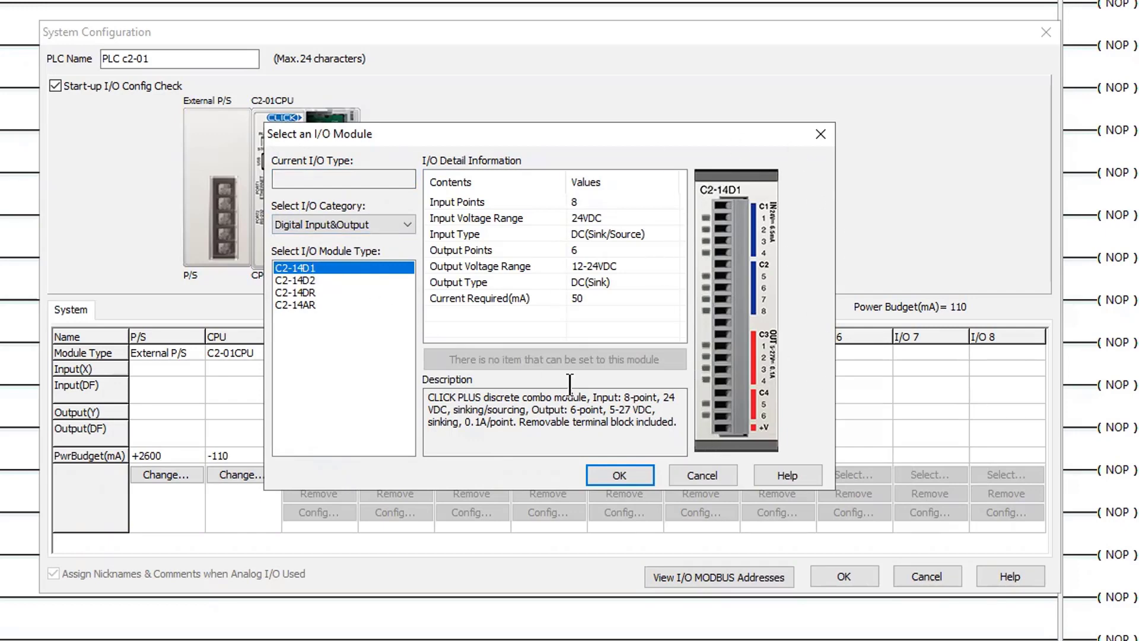
{"action": "left_click", "coordinate": [617, 475]}
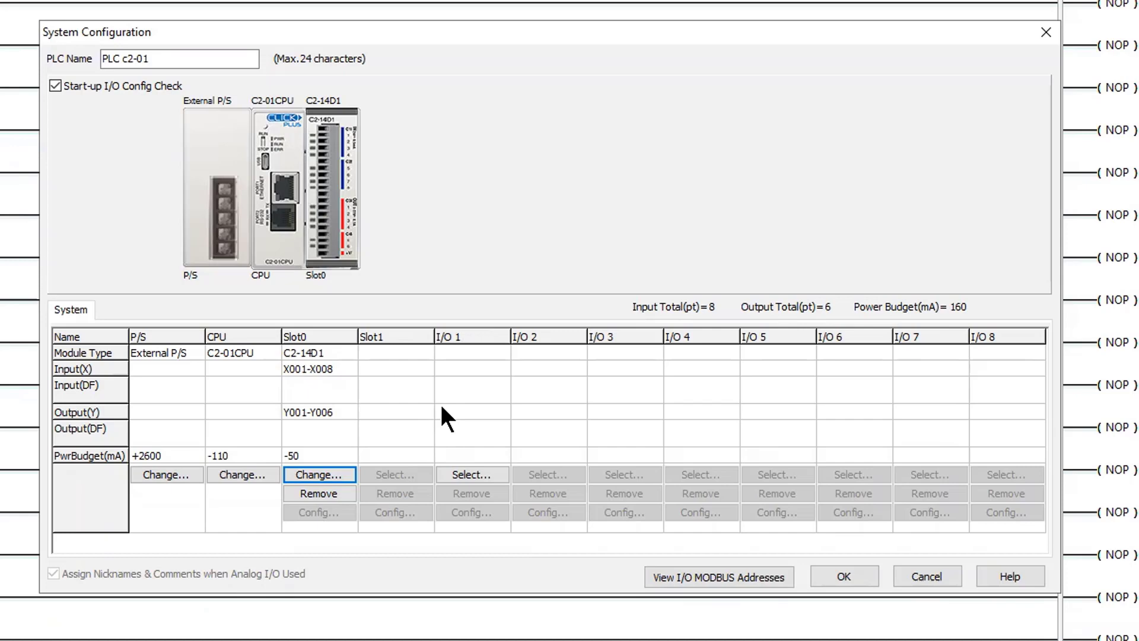
{"action": "left_click", "coordinate": [843, 577]}
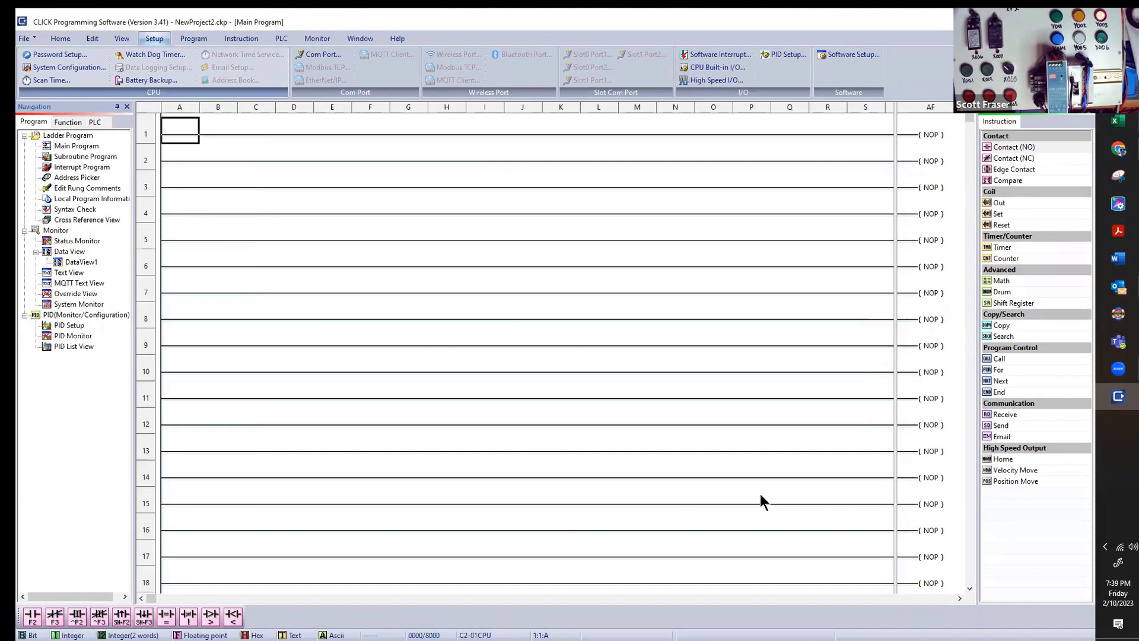
- Open the Address Picker and nickname input X001 START1 and input X002 START2
{"action": "left_click", "coordinate": [67, 146]}
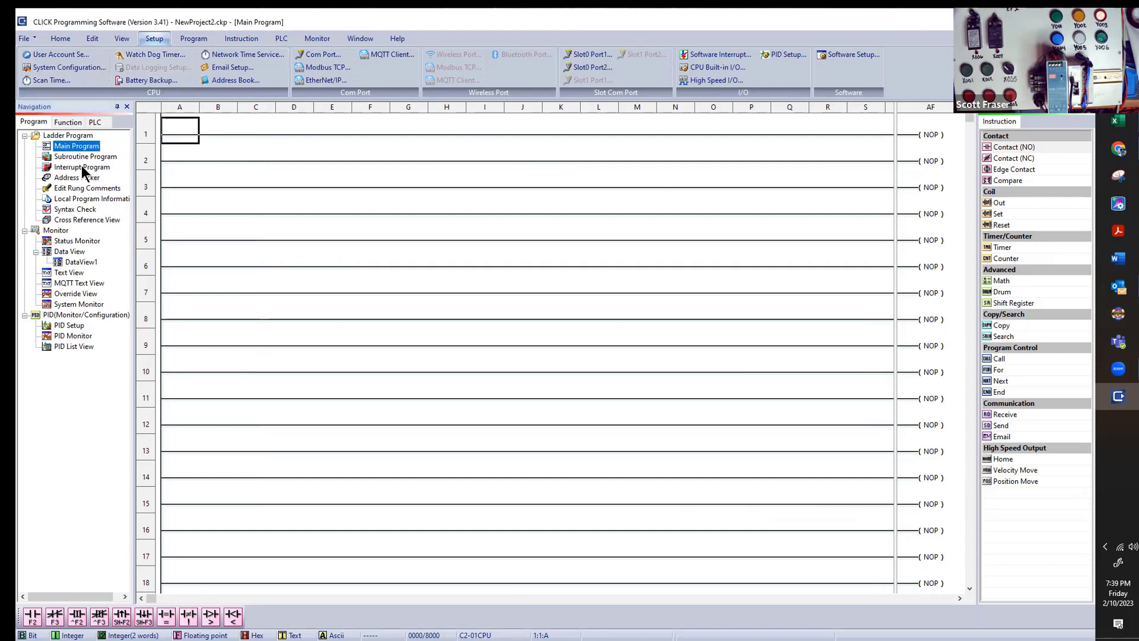
{"action": "left_click", "coordinate": [63, 178]}
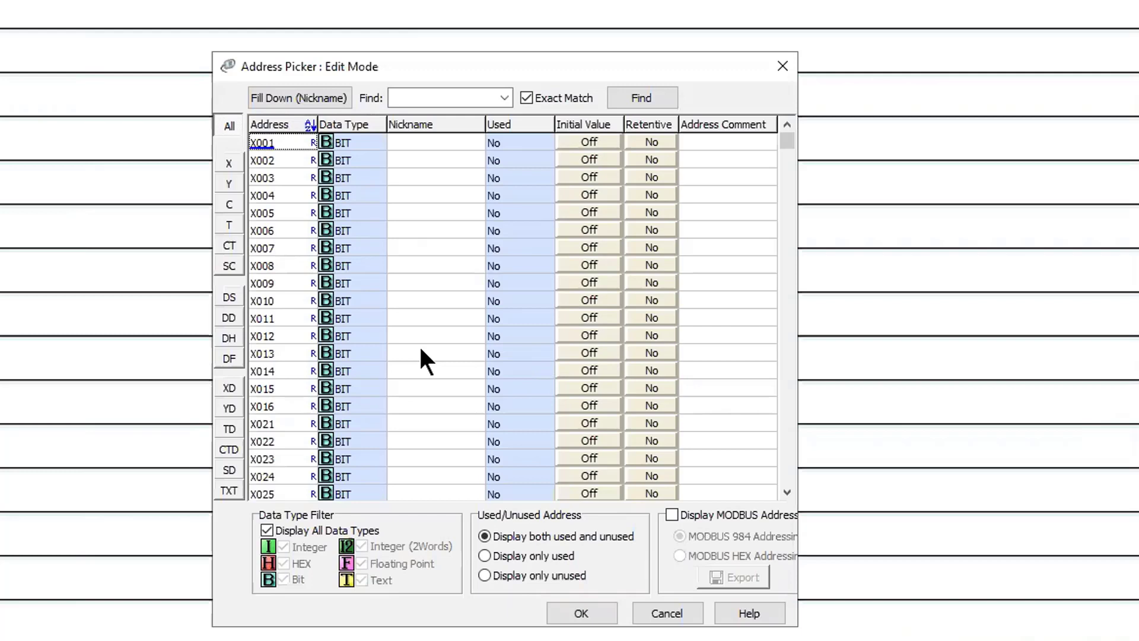
{"action": "left_click", "coordinate": [399, 141]}
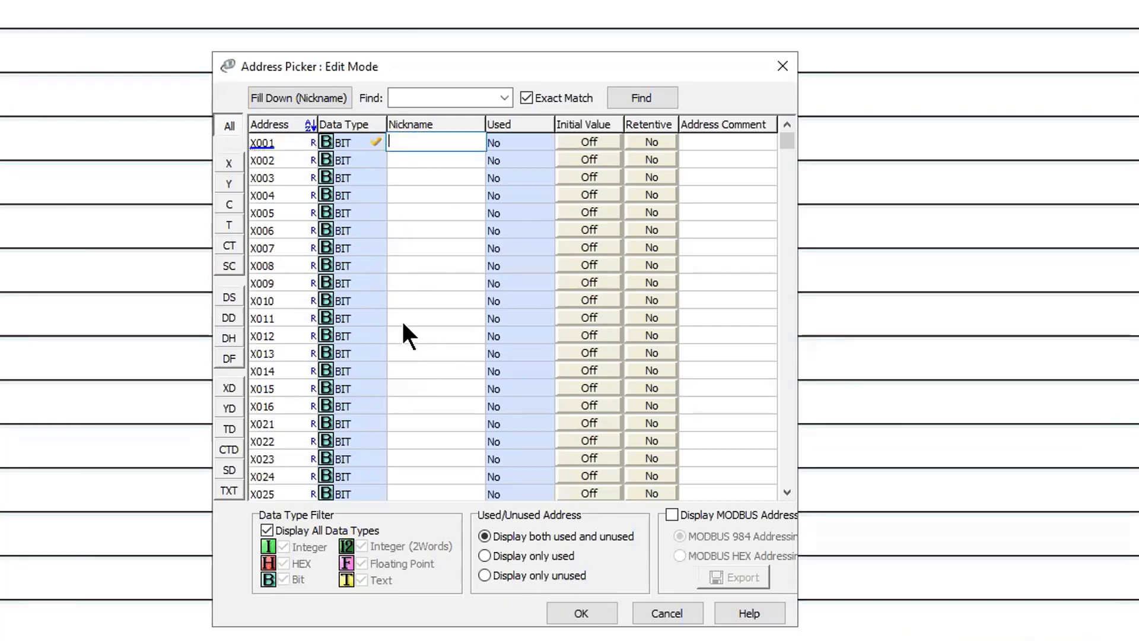
{"action": "type", "text": "sTART1"}
{"action": "key", "text": "Return"}
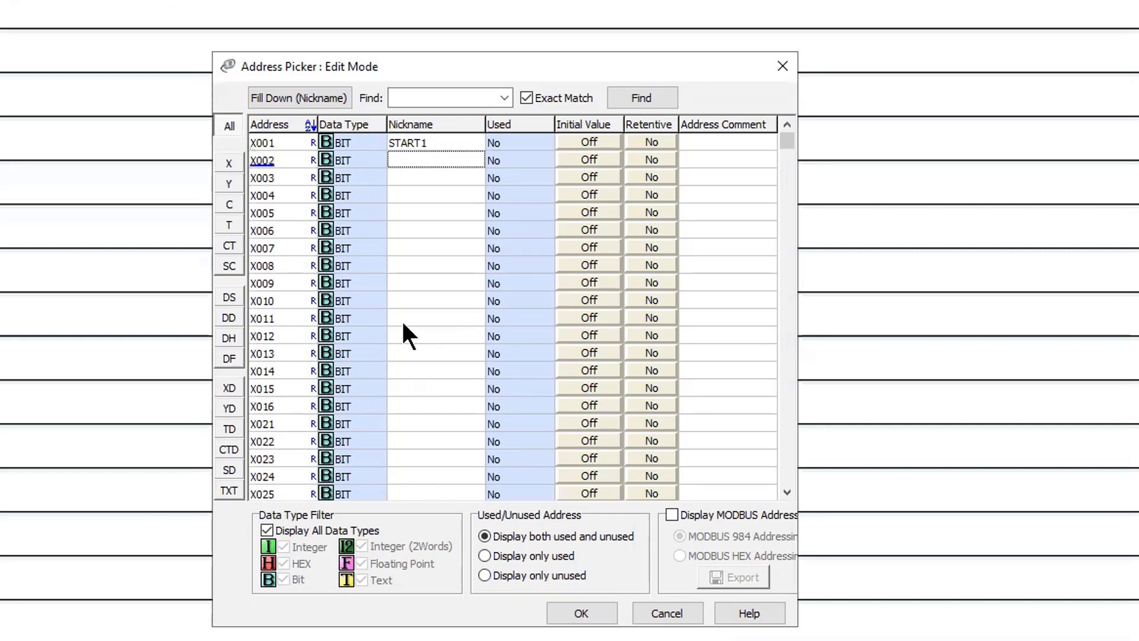
{"action": "type", "text": "ST"}
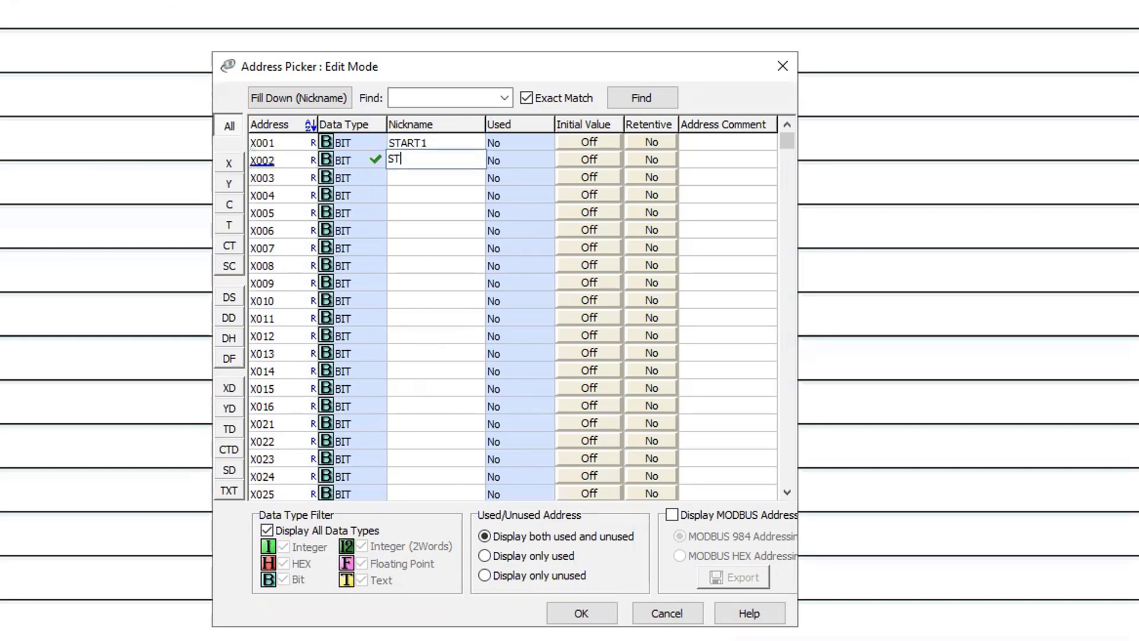
{"action": "type", "text": "ART2"}
{"action": "key", "text": "Return"}
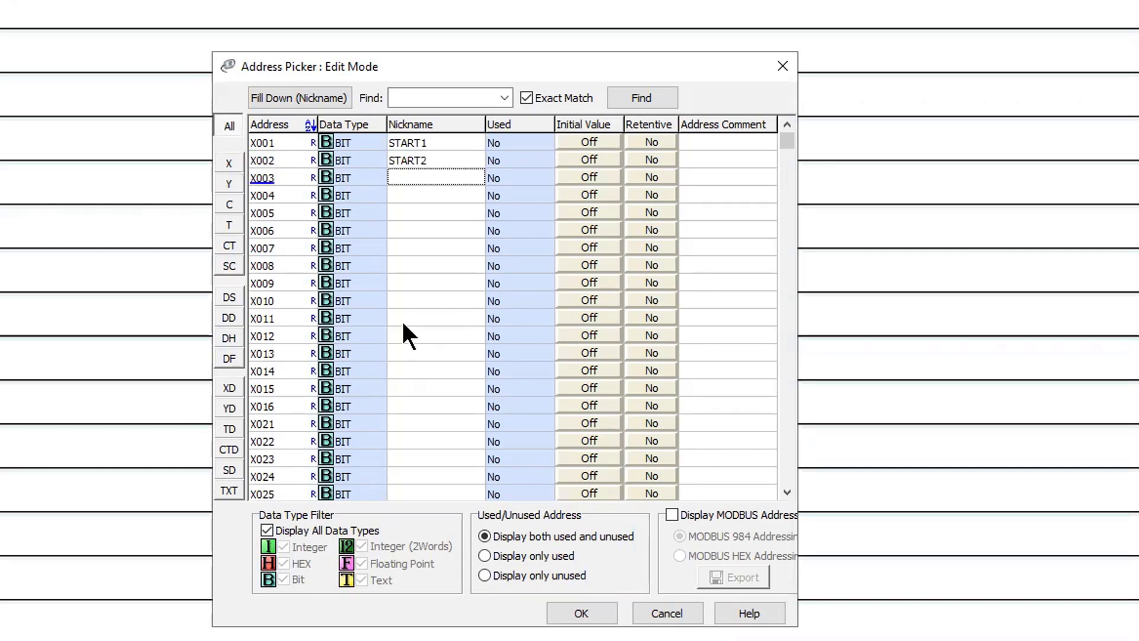
- Nickname input X003 STOP1 and input X004 STOP2
{"action": "type", "text": "ST"}
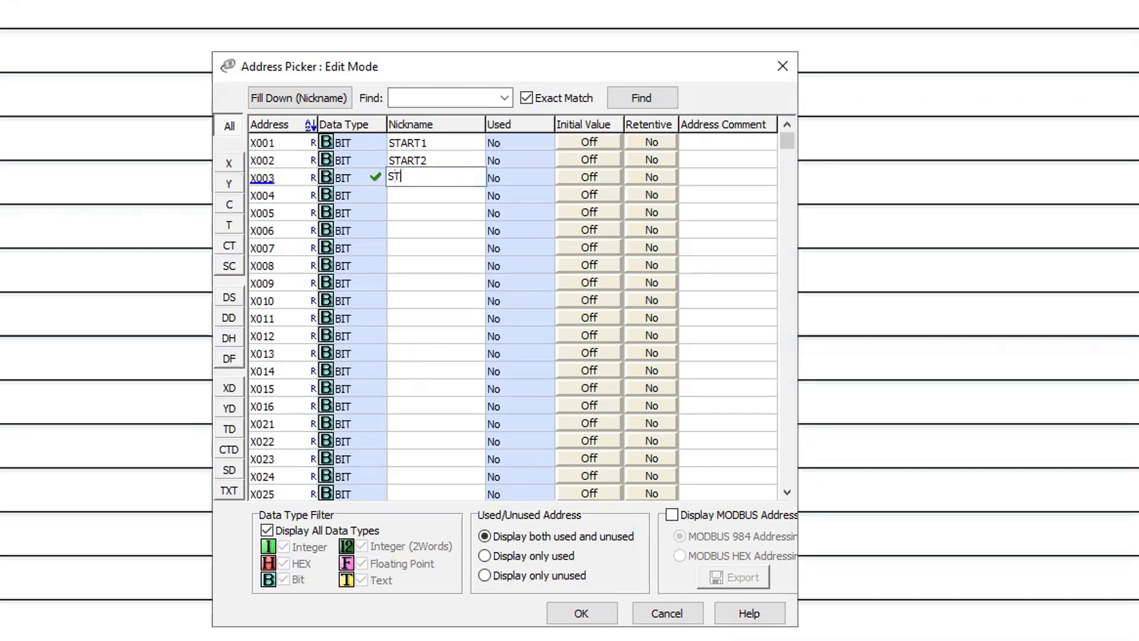
{"action": "type", "text": "OP1"}
{"action": "key", "text": "Return"}
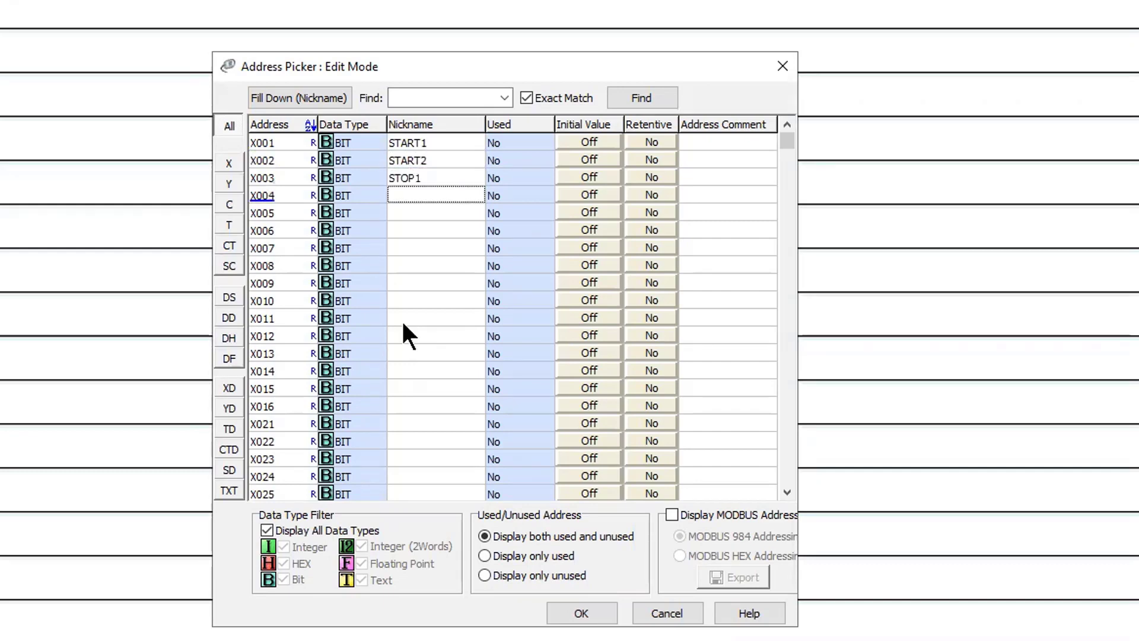
{"action": "type", "text": "STOP2"}
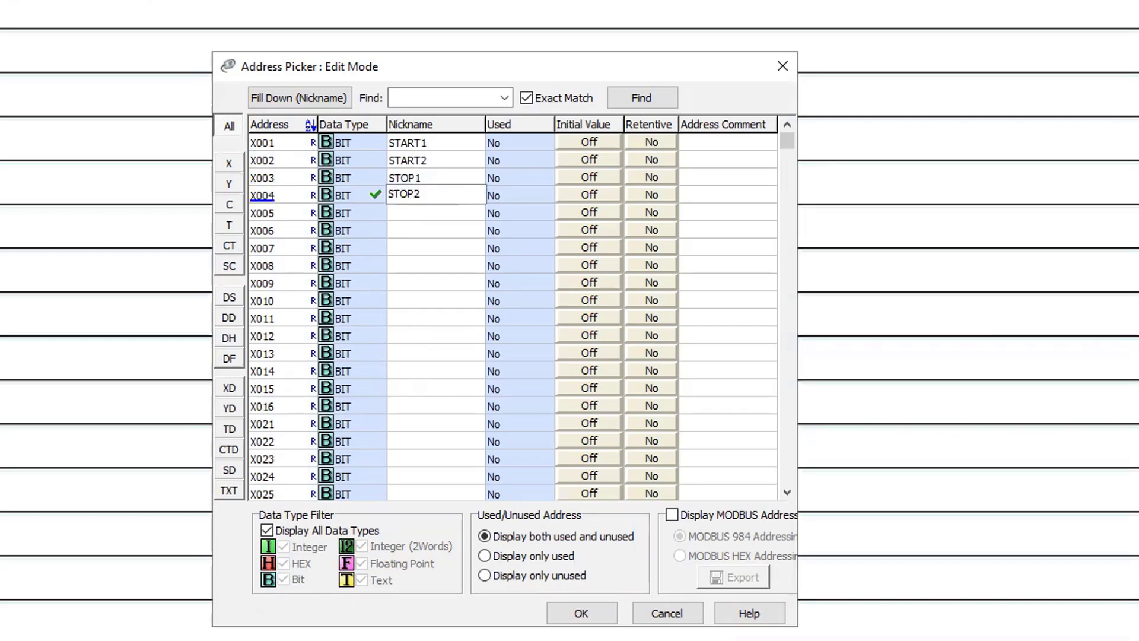
{"action": "key", "text": "Return"}
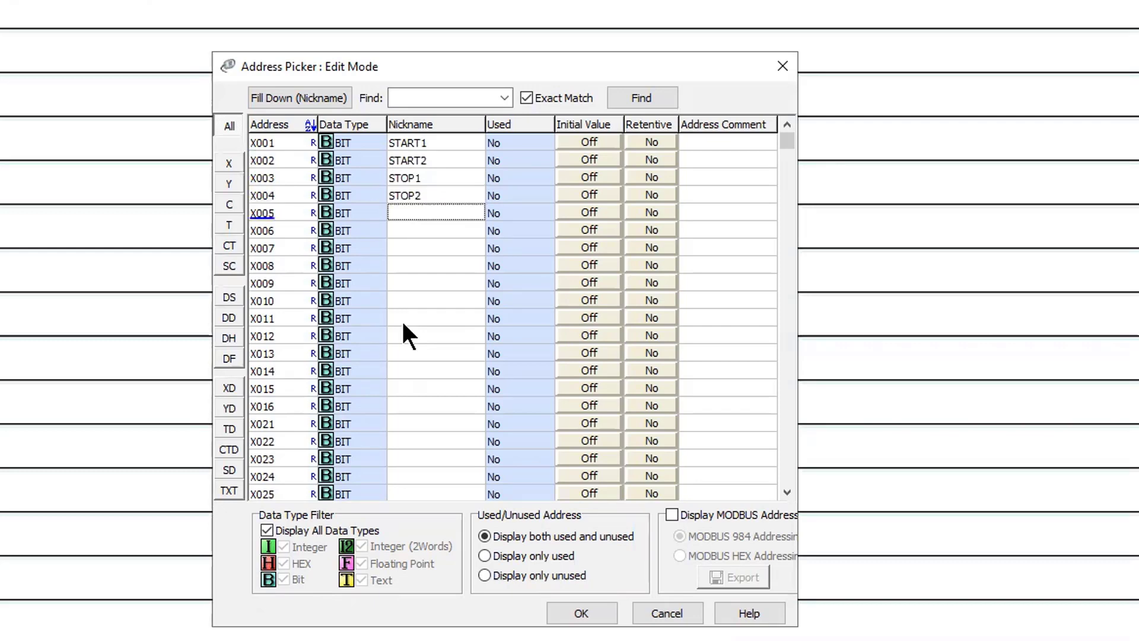
- Nickname inputs X005 to X008 as OLIN, LIMIT1, LIMIT2 and EXTRA1
{"action": "type", "text": "OL"}
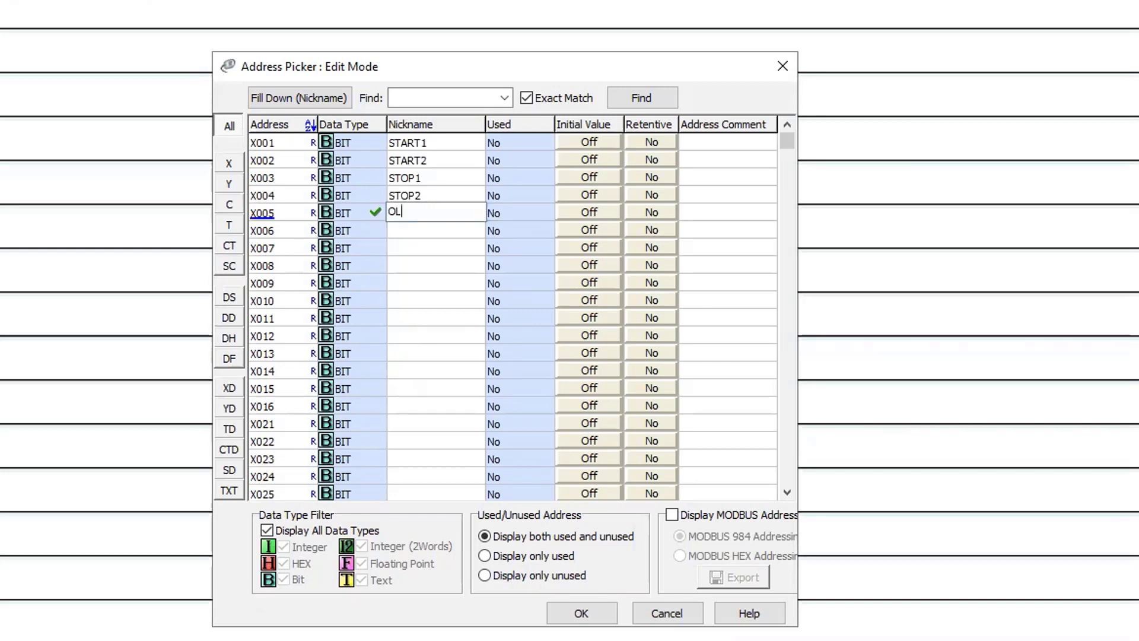
{"action": "type", "text": "IN"}
{"action": "key", "text": "Return"}
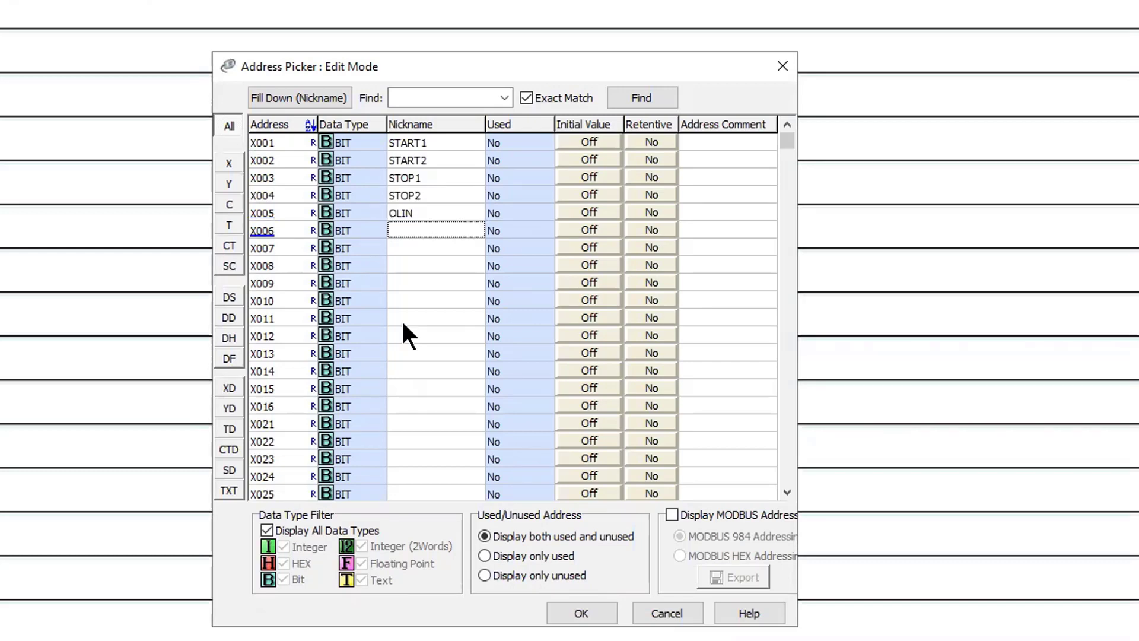
{"action": "type", "text": "LIMIT1"}
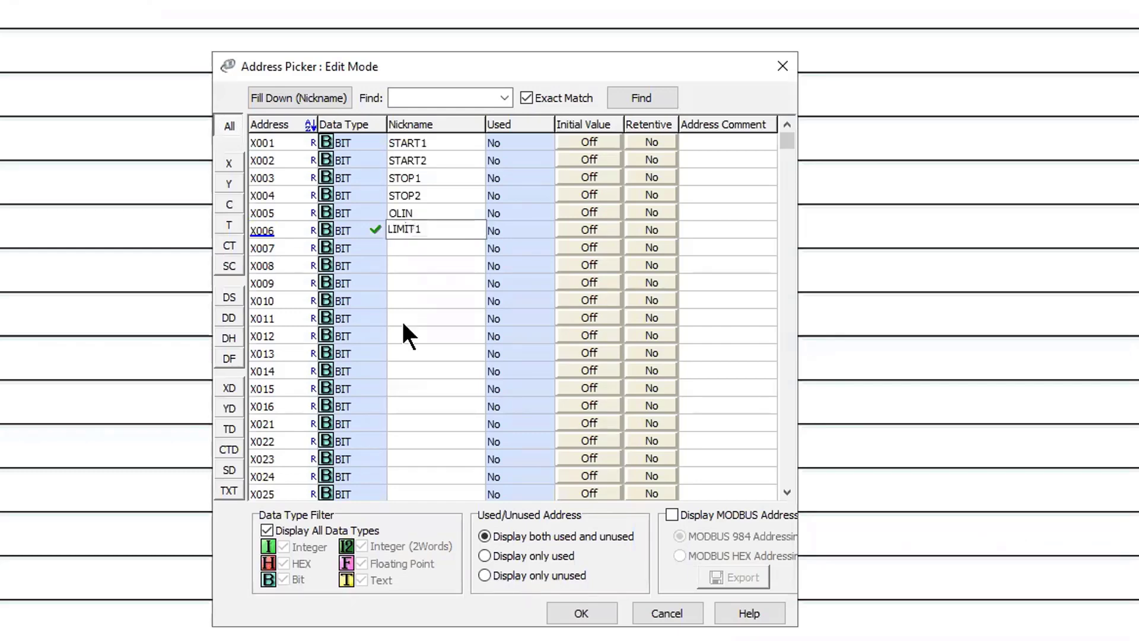
{"action": "key", "text": "Return"}
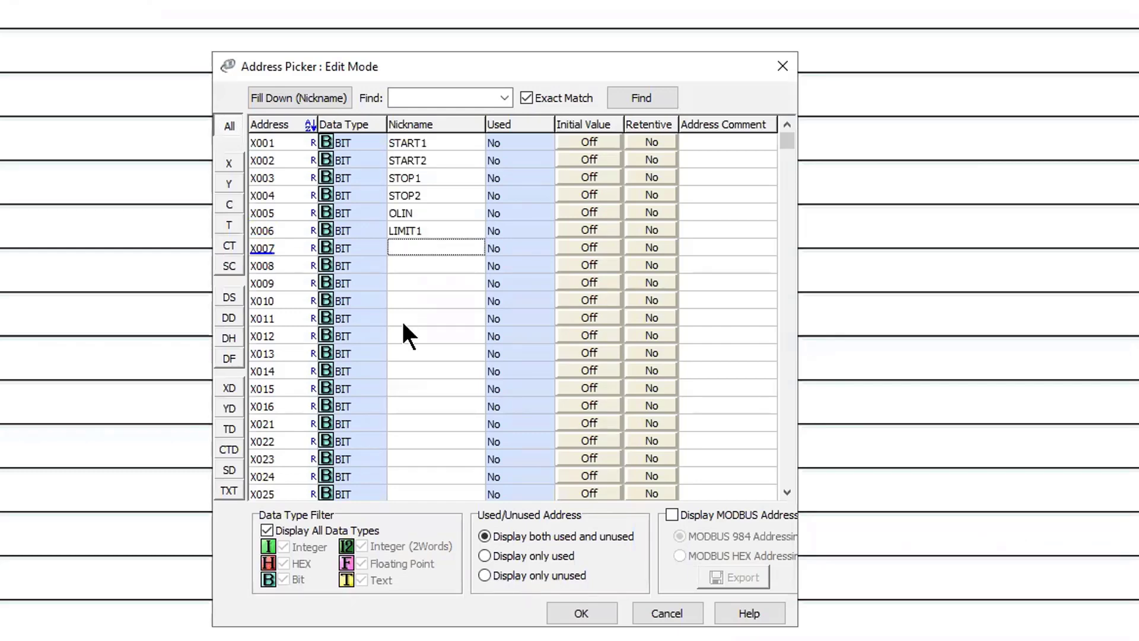
{"action": "type", "text": "LIMIT2"}
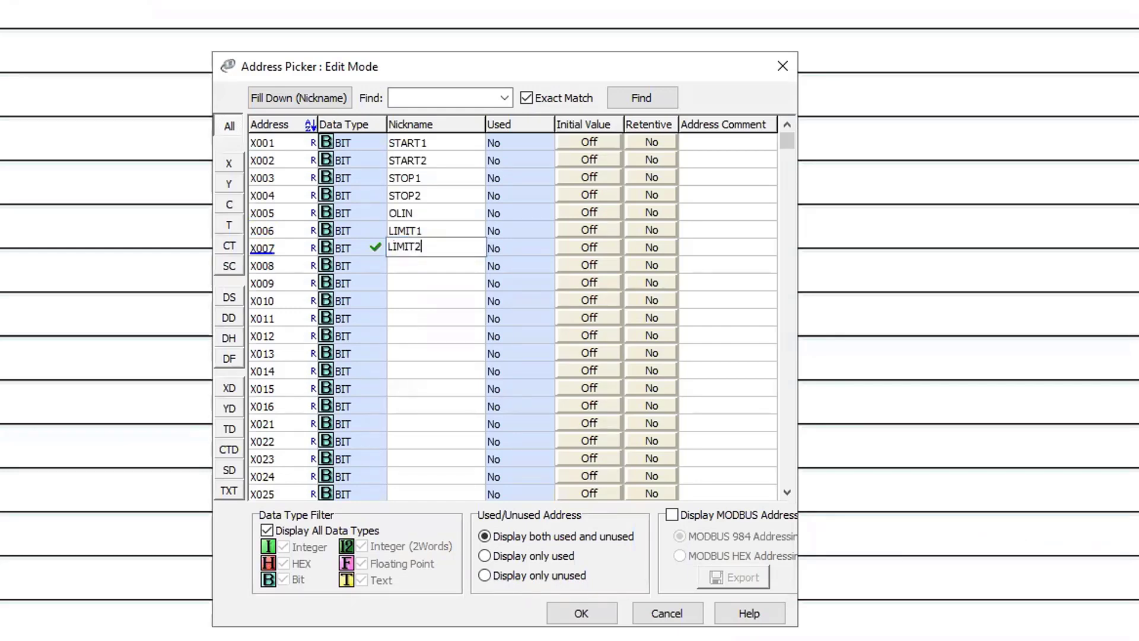
{"action": "key", "text": "Return"}
{"action": "type", "text": "EX"}
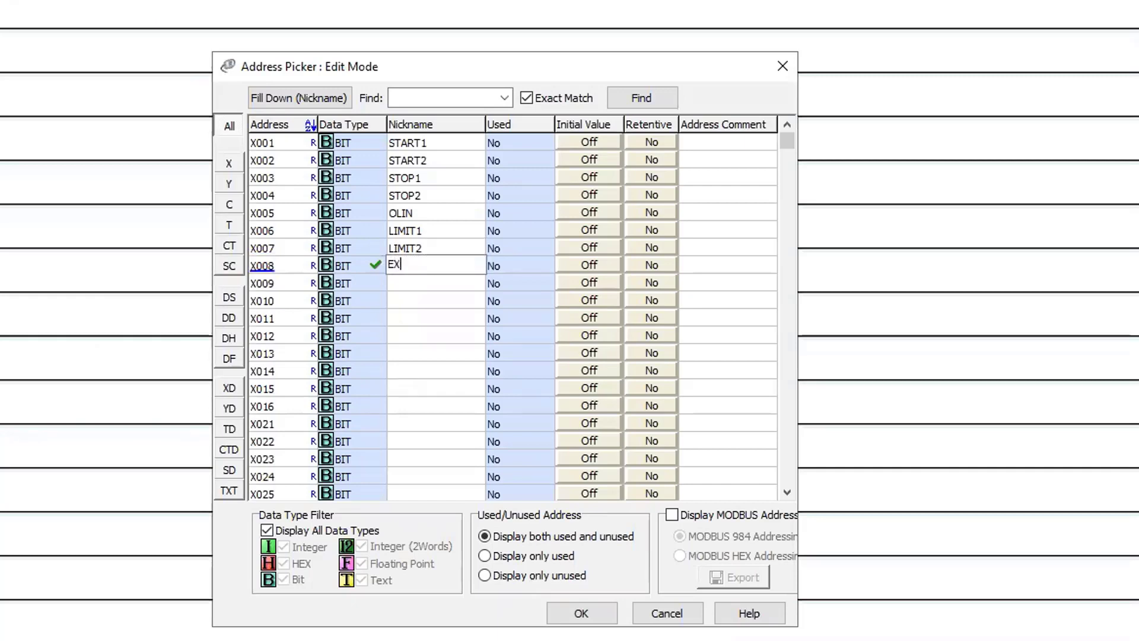
{"action": "type", "text": "TRA1"}
{"action": "key", "text": "Return"}
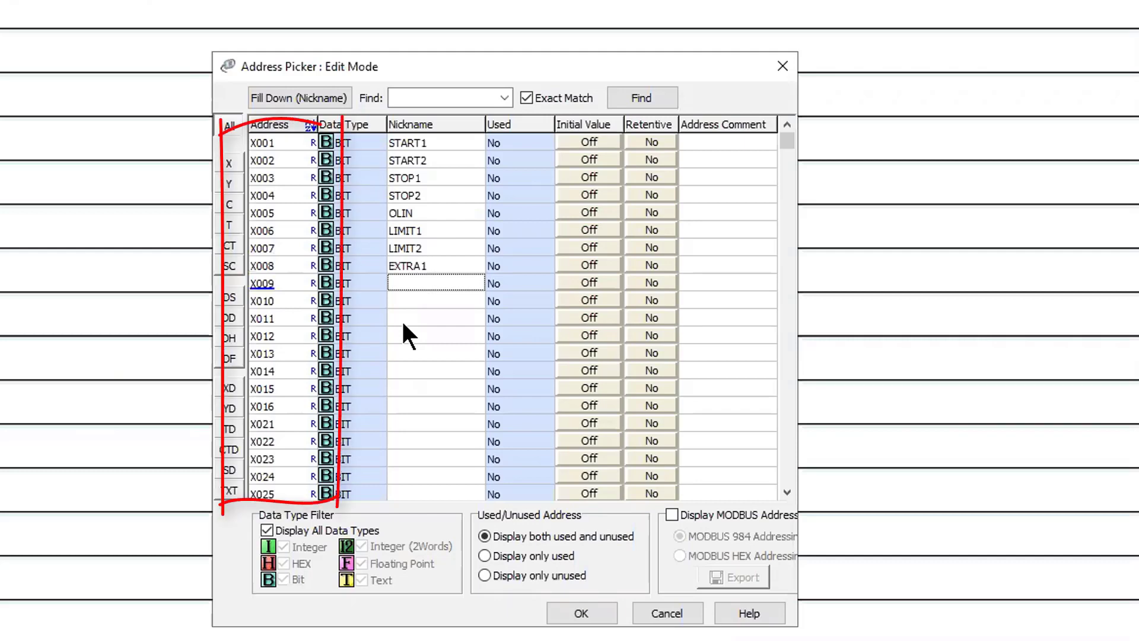
- Look through the input addresses from X008 to X016 in the address list
{"action": "key", "text": "Down"}
{"action": "key", "text": "Down"}
{"action": "key", "text": "Down"}
{"action": "key", "text": "Down"}
{"action": "key", "text": "Down"}
{"action": "key", "text": "Down"}
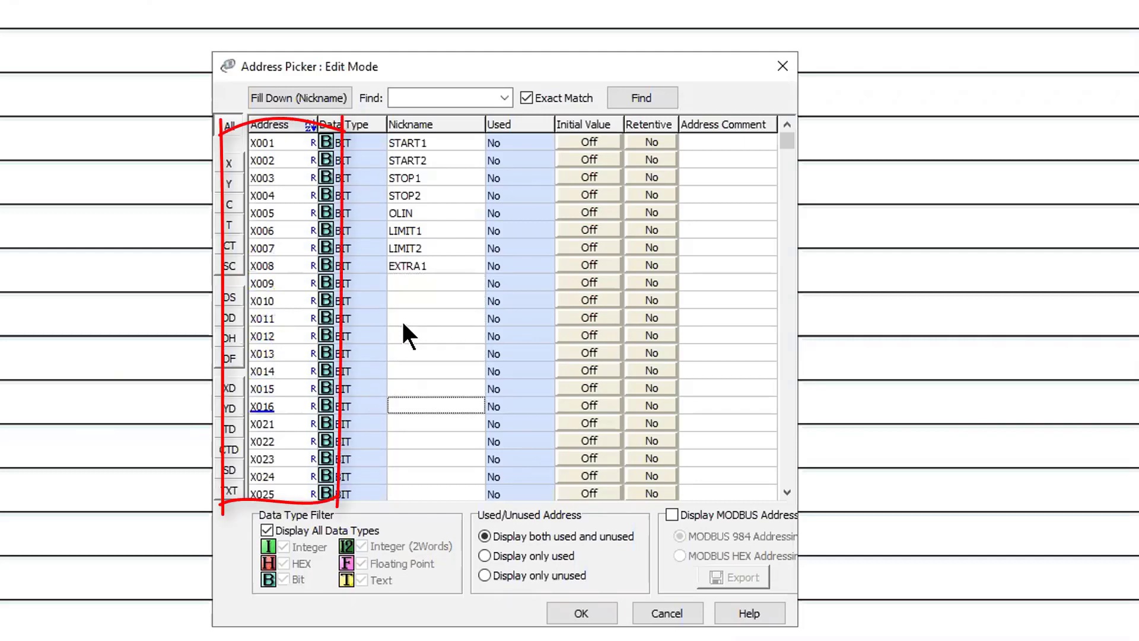
{"action": "key", "text": "Up"}
{"action": "key", "text": "Up"}
{"action": "key", "text": "Up"}
{"action": "key", "text": "Up"}
{"action": "key", "text": "Up"}
{"action": "key", "text": "Up"}
{"action": "key", "text": "Up"}
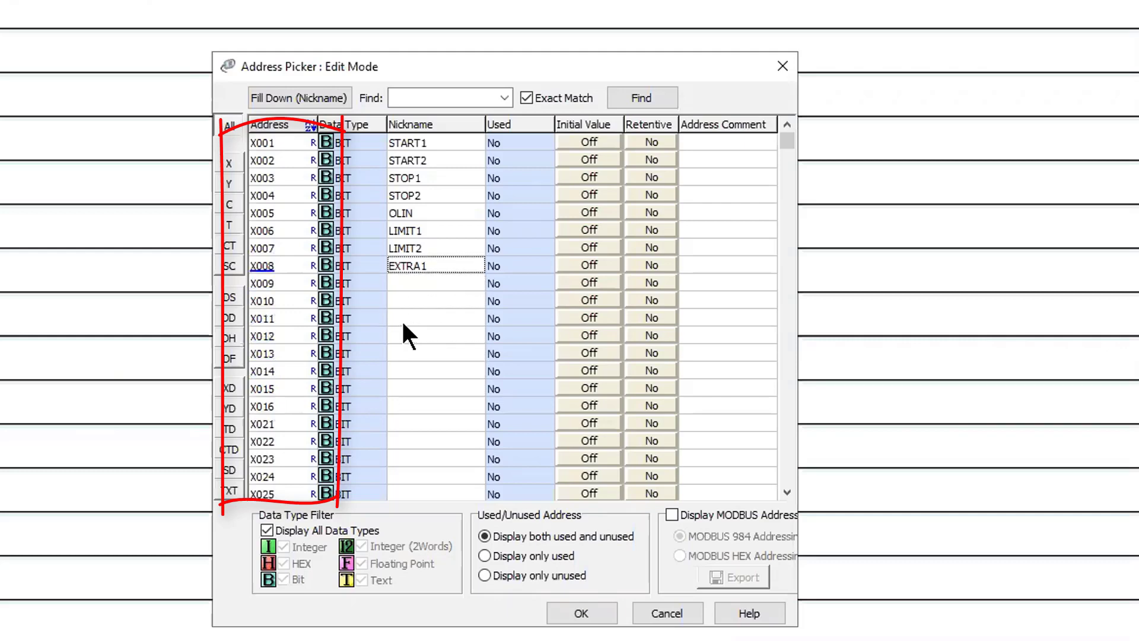
{"action": "key", "text": "Down"}
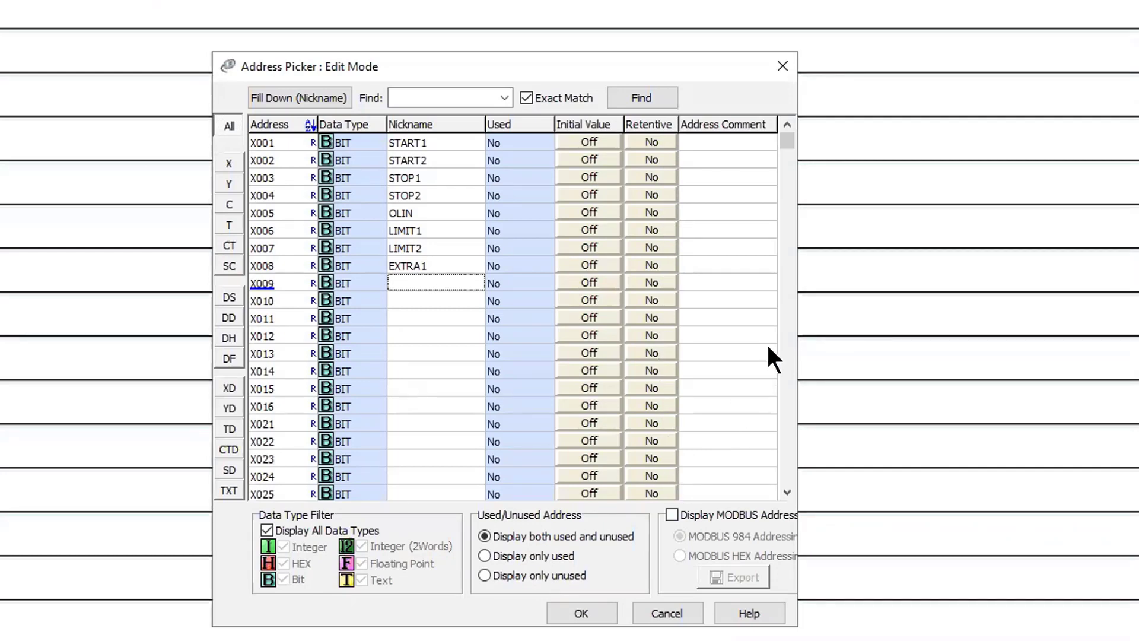
- Check the address list filtered to only used addresses and return to displaying both used and unused
{"action": "left_click", "coordinate": [484, 555]}
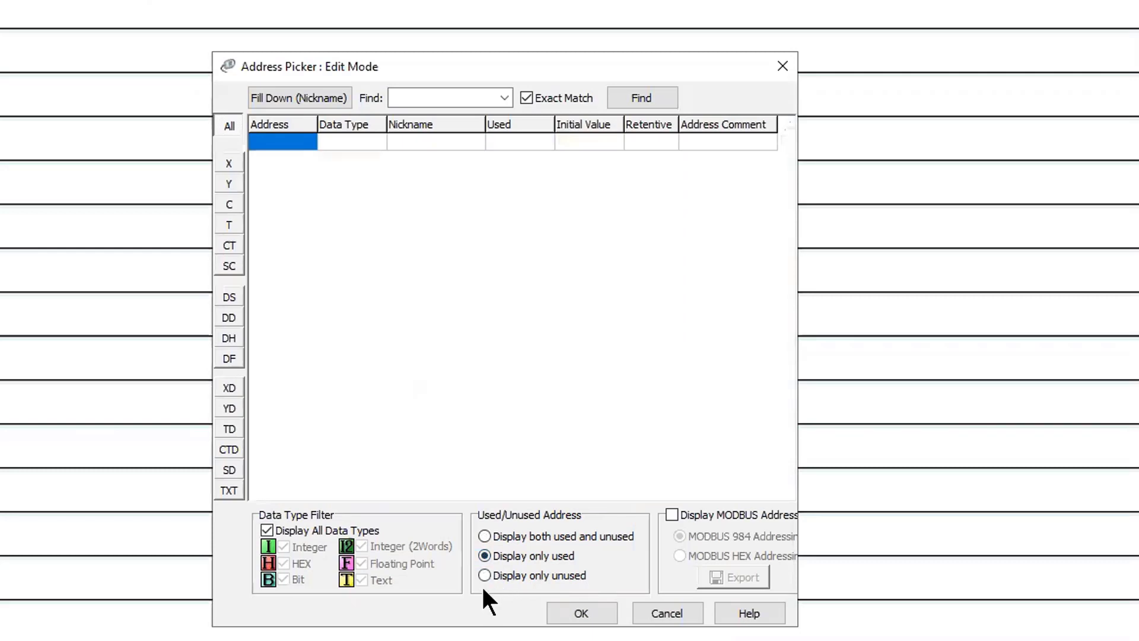
{"action": "left_click", "coordinate": [484, 535]}
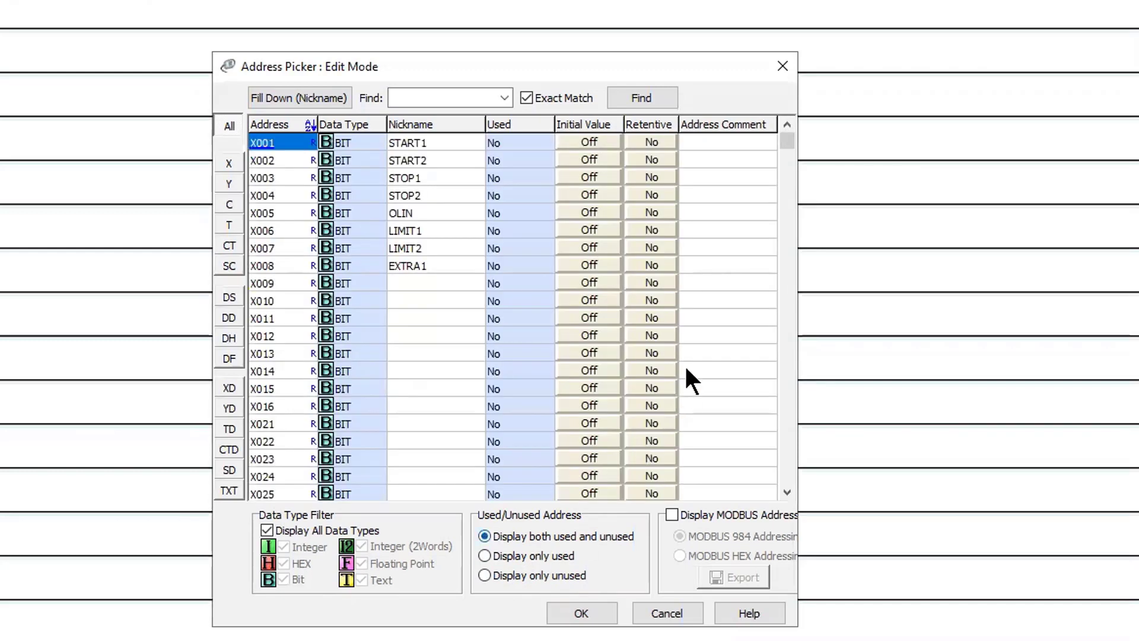
- Nickname outputs Y001 to Y004 as OUT1, OUT2, OUT3 and OUT4
{"action": "left_click", "coordinate": [229, 184]}
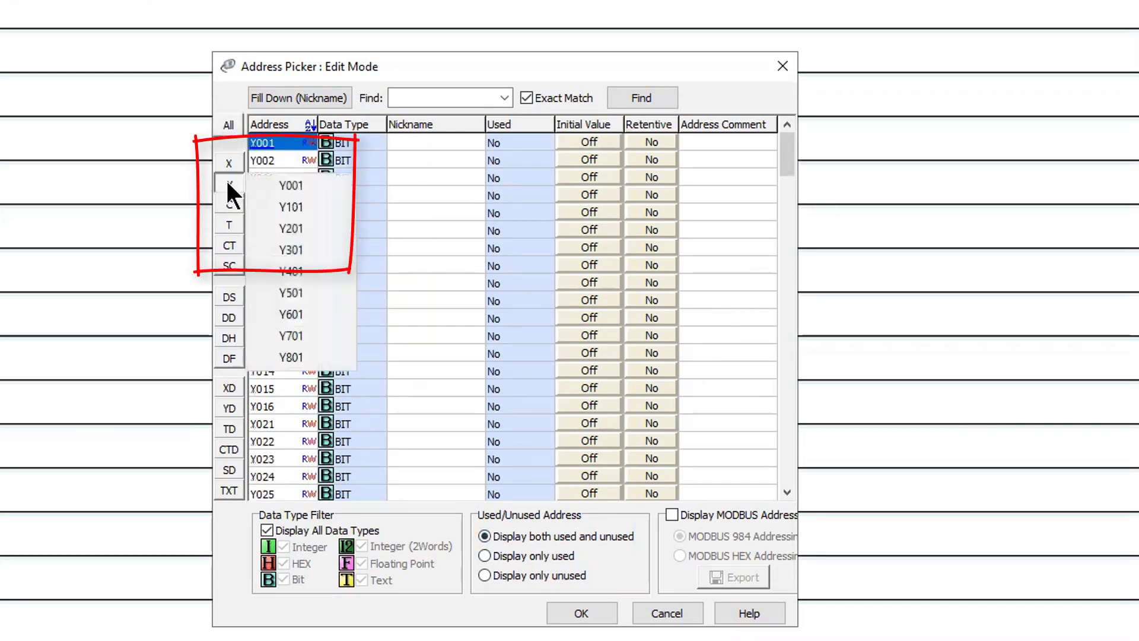
{"action": "left_click", "coordinate": [290, 186]}
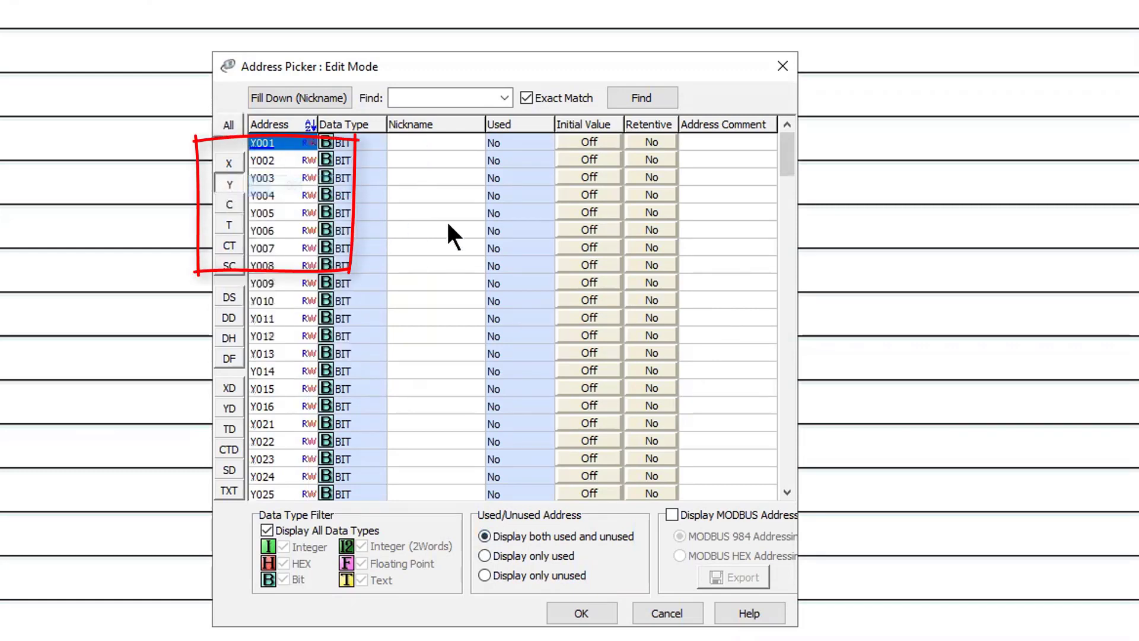
{"action": "left_click", "coordinate": [398, 142]}
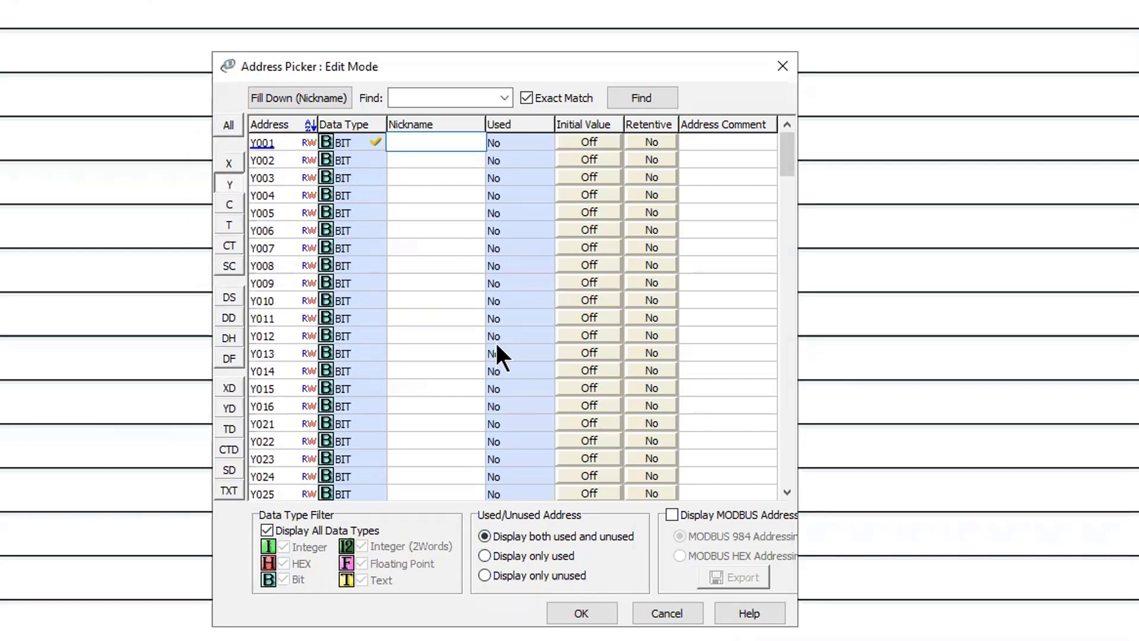
{"action": "type", "text": "OUT1"}
{"action": "key", "text": "Return"}
{"action": "type", "text": "OUT2"}
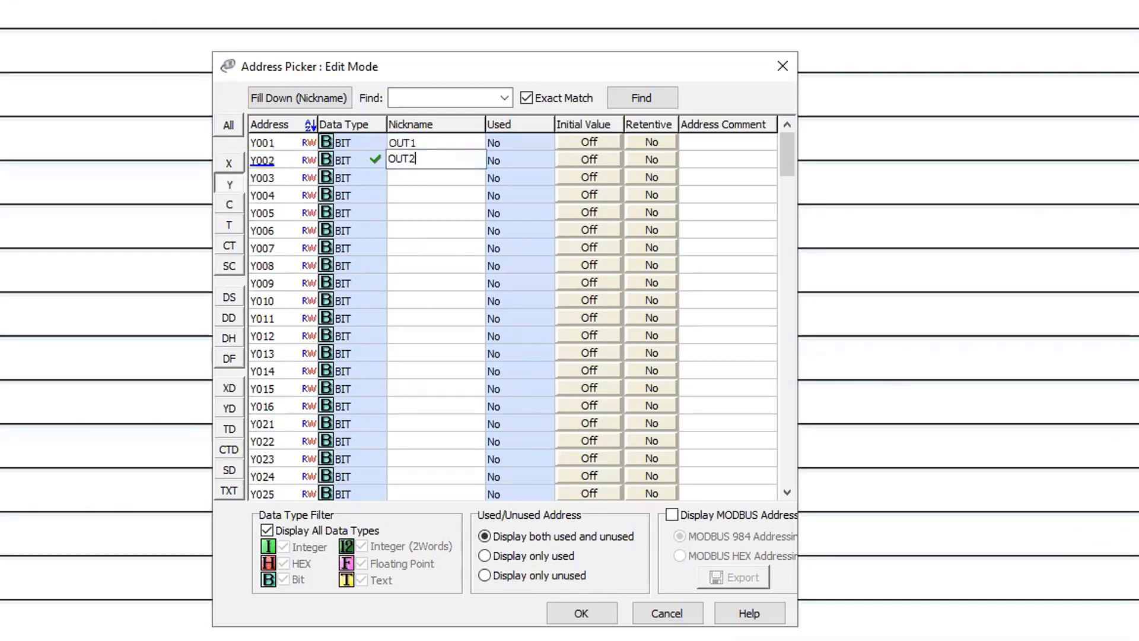
{"action": "key", "text": "Return"}
{"action": "type", "text": "OUT3"}
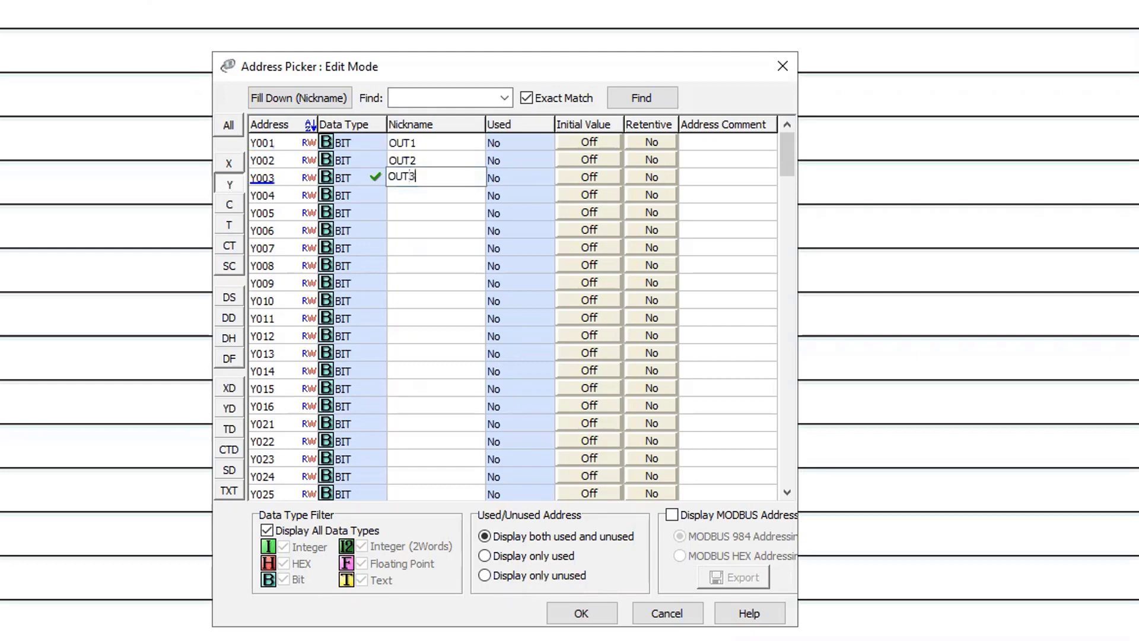
{"action": "key", "text": "Return"}
{"action": "type", "text": "OUT4"}
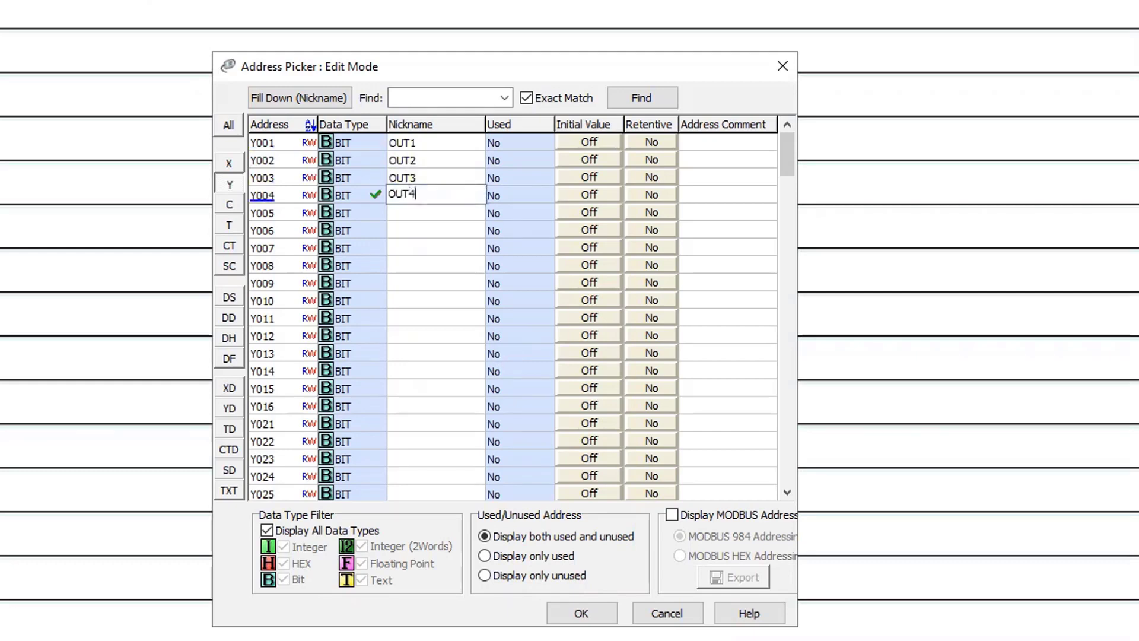
{"action": "key", "text": "Return"}
- Nickname output Y005 OUT5 and output Y006 OUT6
{"action": "type", "text": "OUT4"}
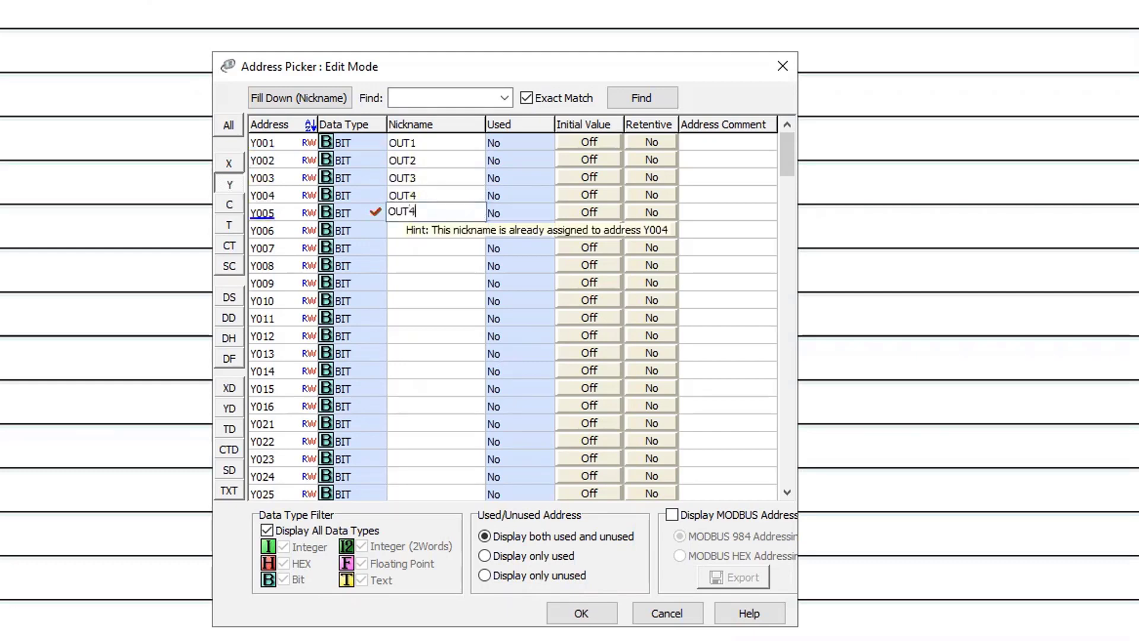
{"action": "key", "text": "BackSpace"}
{"action": "type", "text": "5"}
{"action": "key", "text": "Return"}
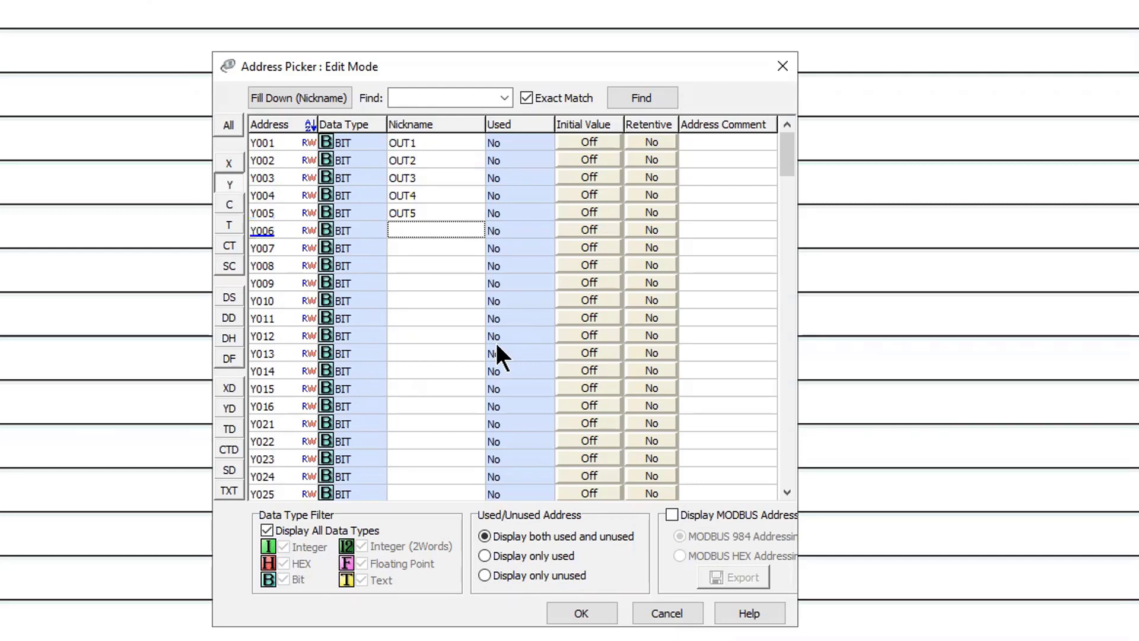
{"action": "type", "text": "OUT5"}
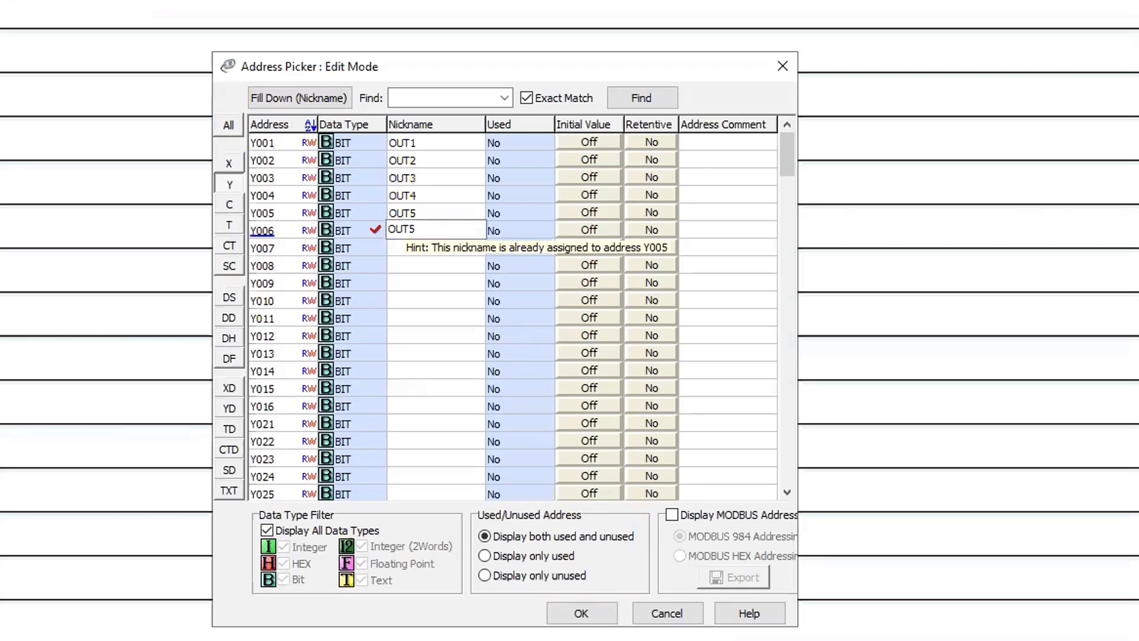
{"action": "key", "text": "BackSpace"}
{"action": "type", "text": "6"}
{"action": "key", "text": "Return"}
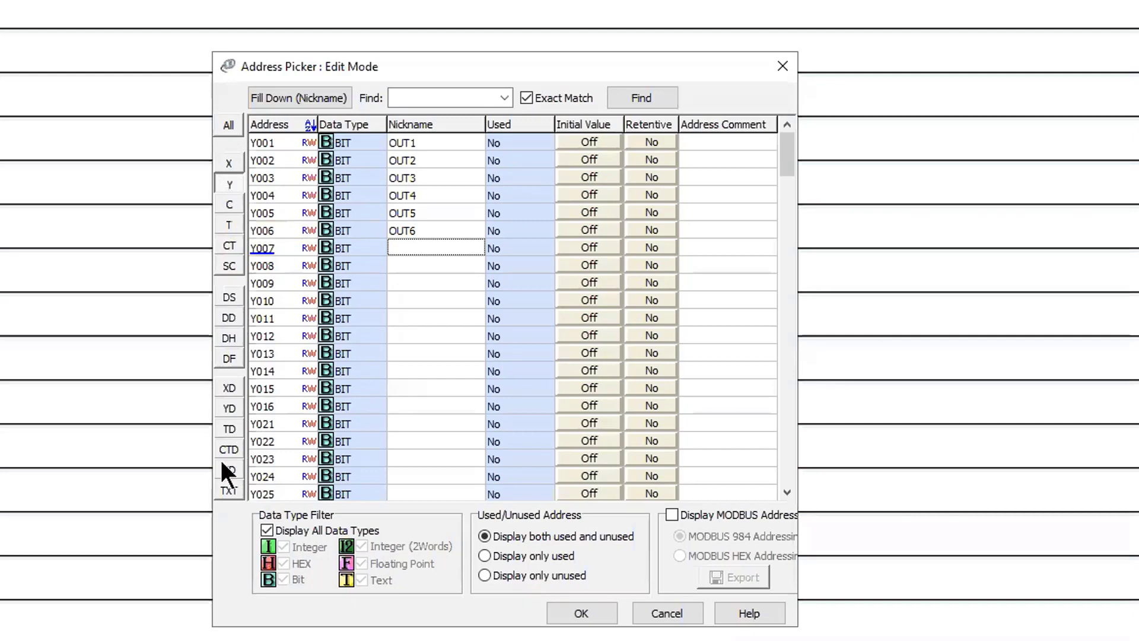
- Look through the C, T, CT, SC, DS, DD, DH and DF address lists, one memory type after another
{"action": "left_click", "coordinate": [231, 205]}
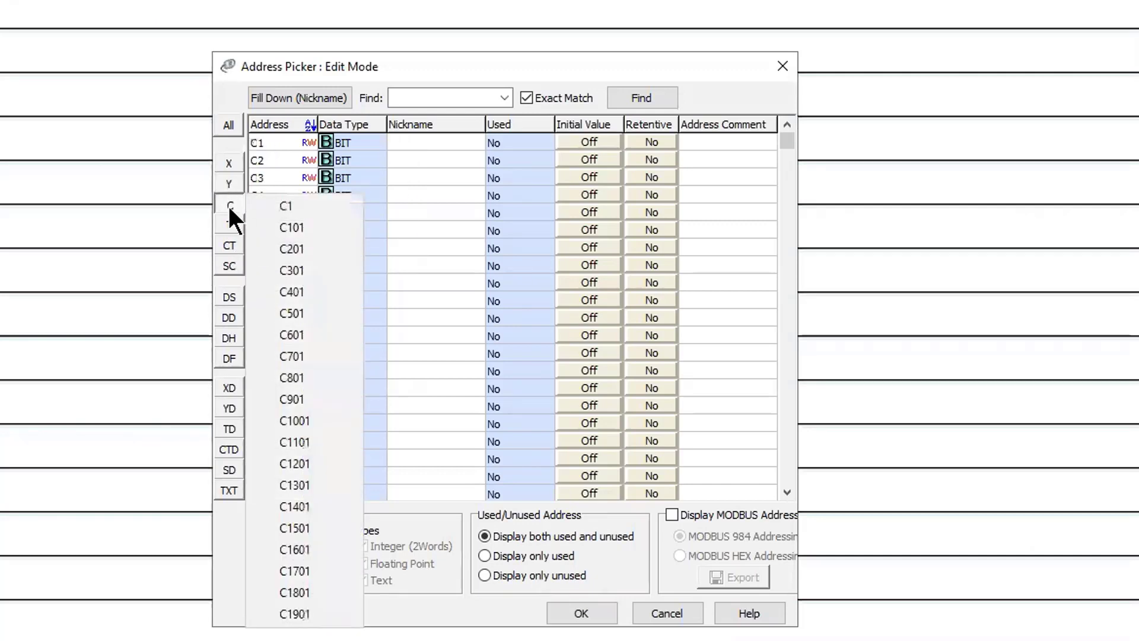
{"action": "left_click", "coordinate": [231, 225]}
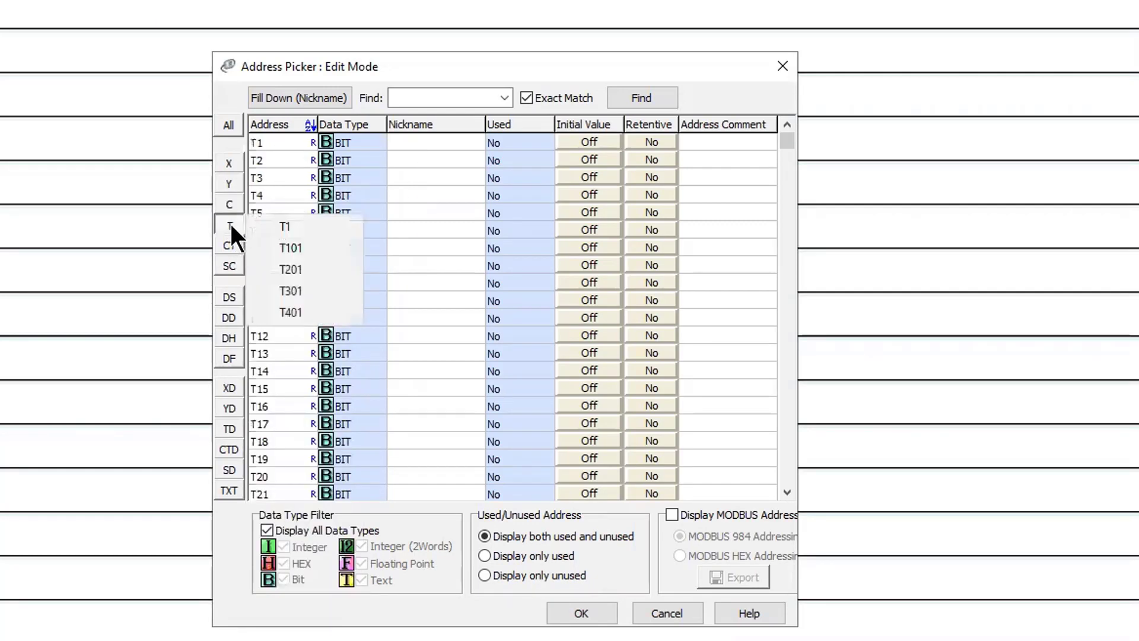
{"action": "left_click", "coordinate": [231, 243]}
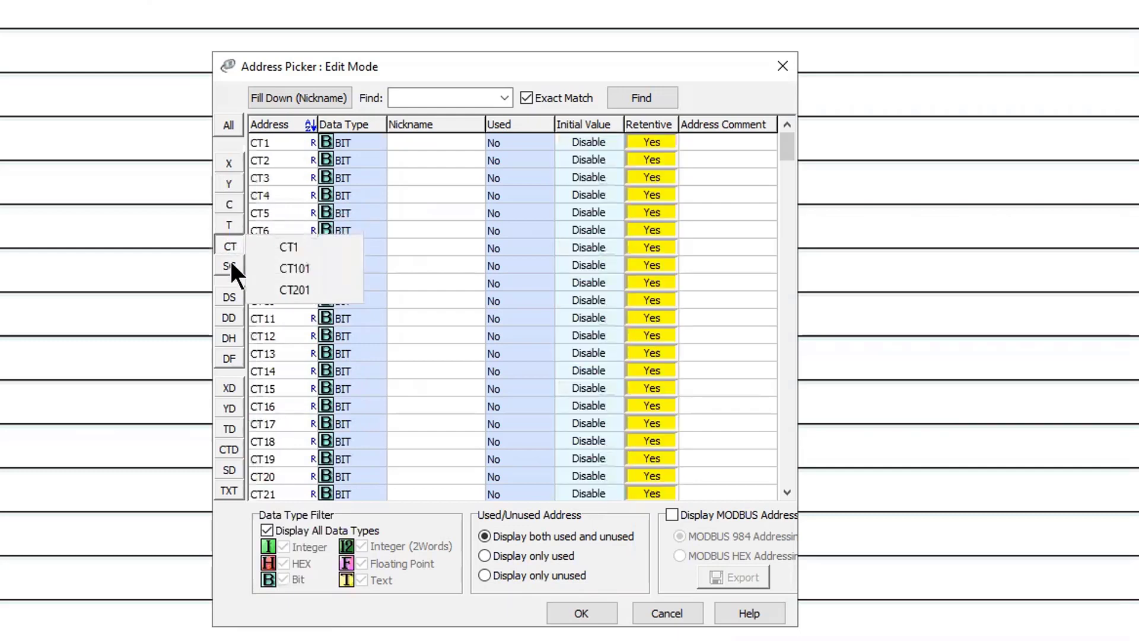
{"action": "left_click", "coordinate": [231, 266]}
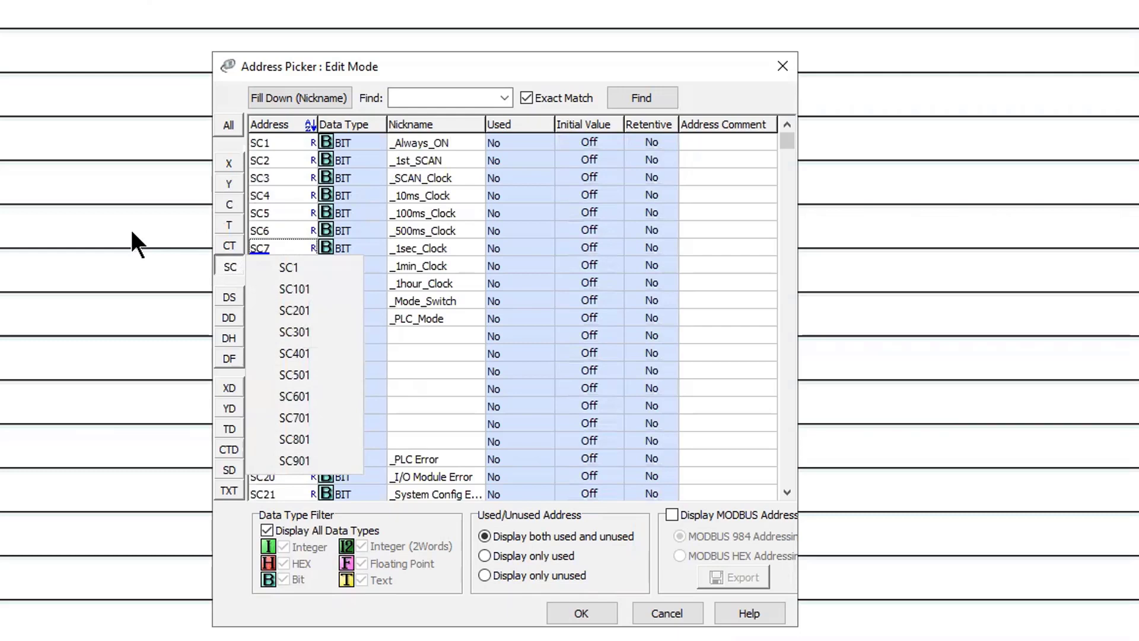
{"action": "left_click", "coordinate": [231, 297]}
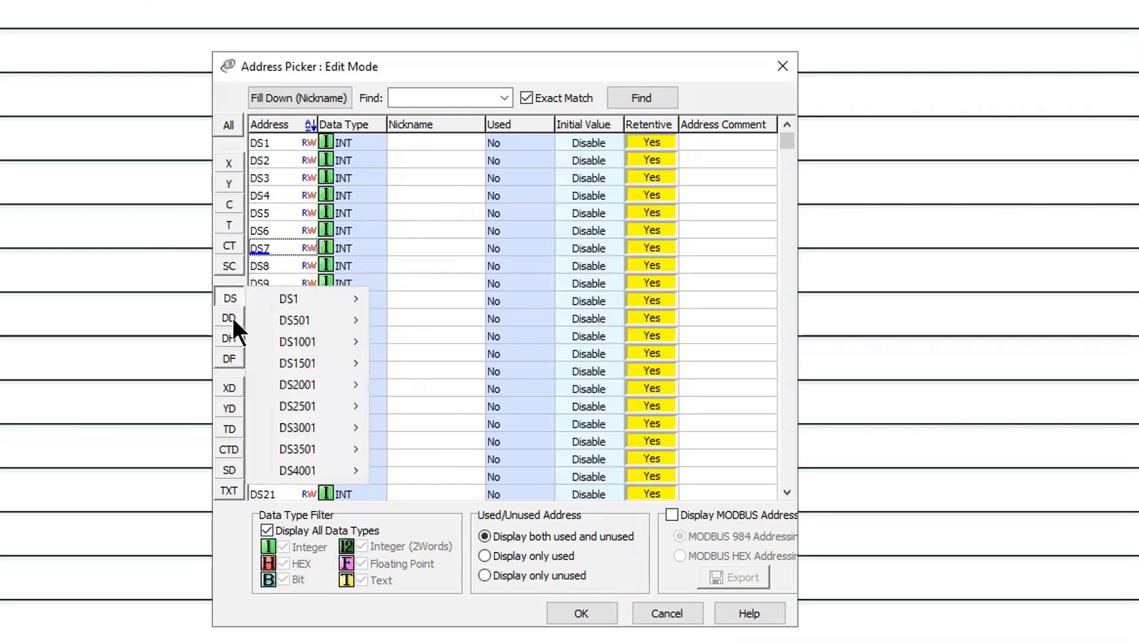
{"action": "left_click", "coordinate": [233, 319]}
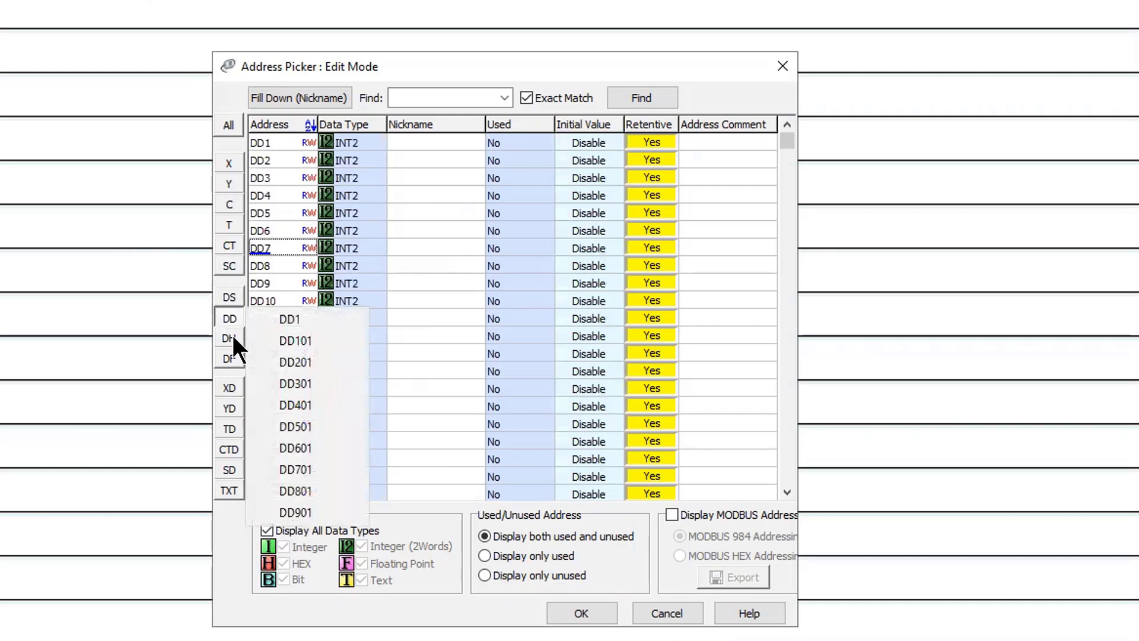
{"action": "left_click", "coordinate": [232, 338]}
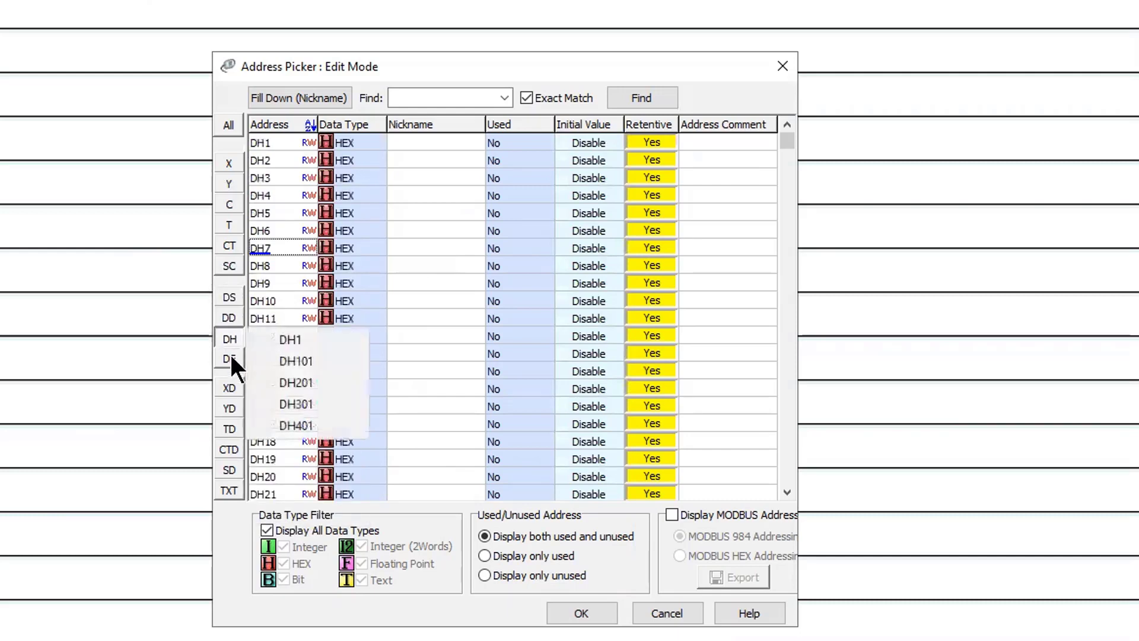
{"action": "left_click", "coordinate": [228, 360]}
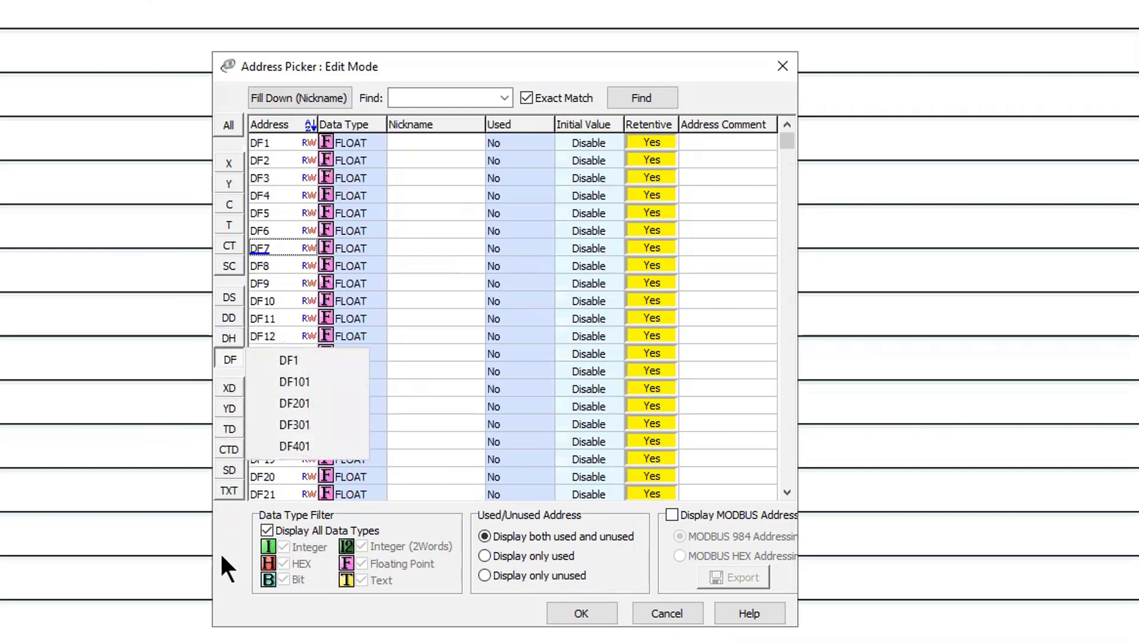
- Review the X, Y, C, T and CT address lists once more and accept the nickname edits, closing the address picker
{"action": "left_click", "coordinate": [229, 164]}
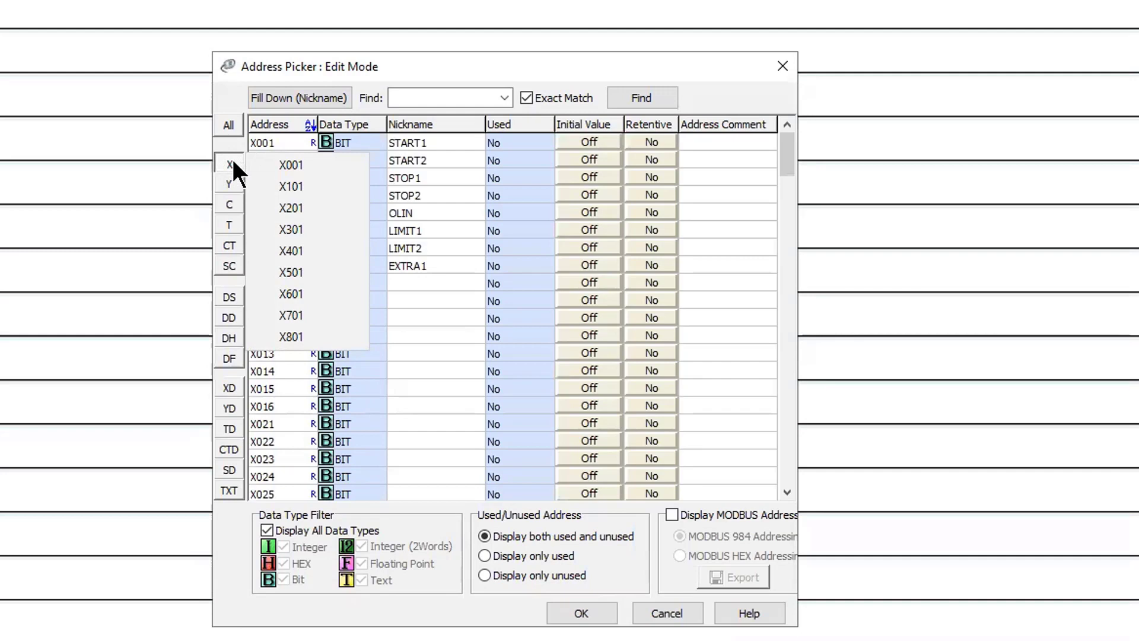
{"action": "left_click", "coordinate": [228, 184]}
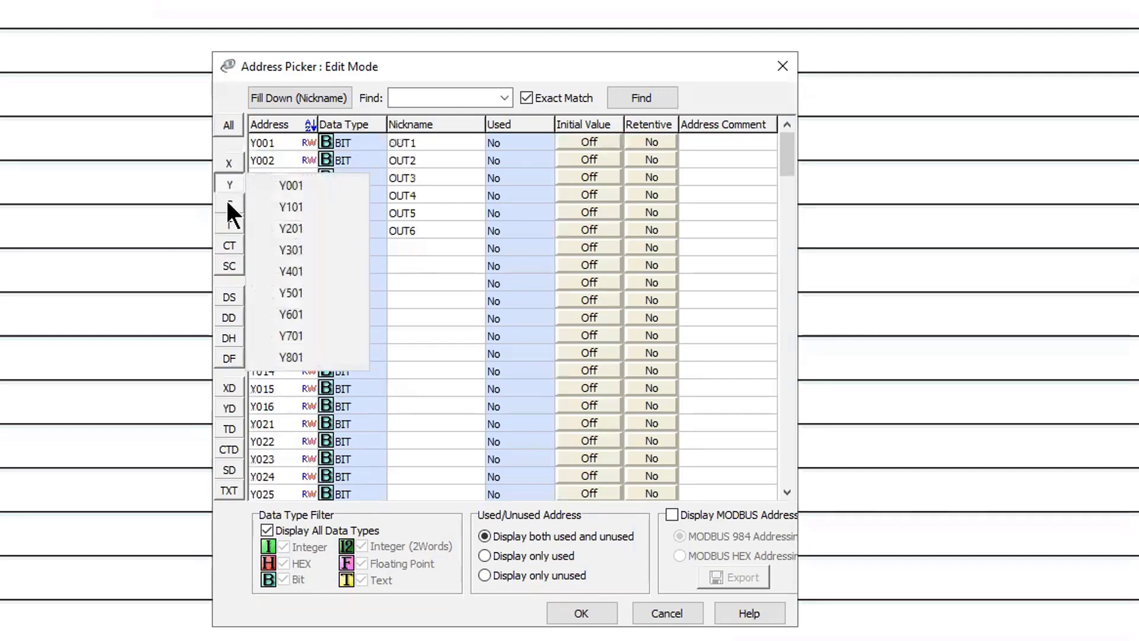
{"action": "left_click", "coordinate": [227, 207]}
{"action": "left_click", "coordinate": [229, 227]}
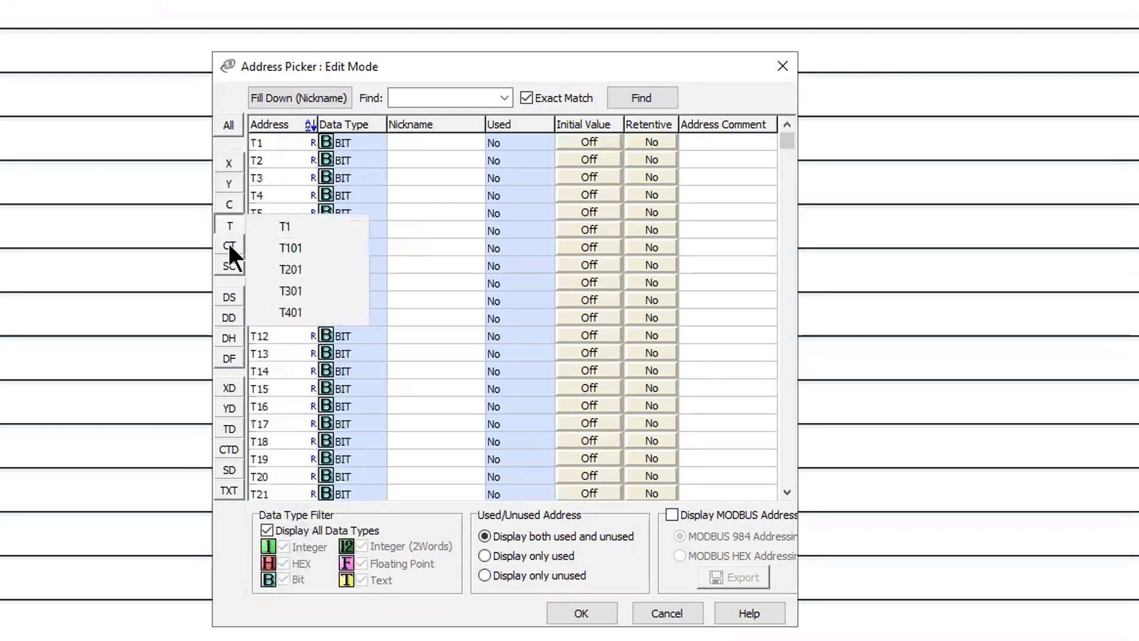
{"action": "left_click", "coordinate": [229, 245]}
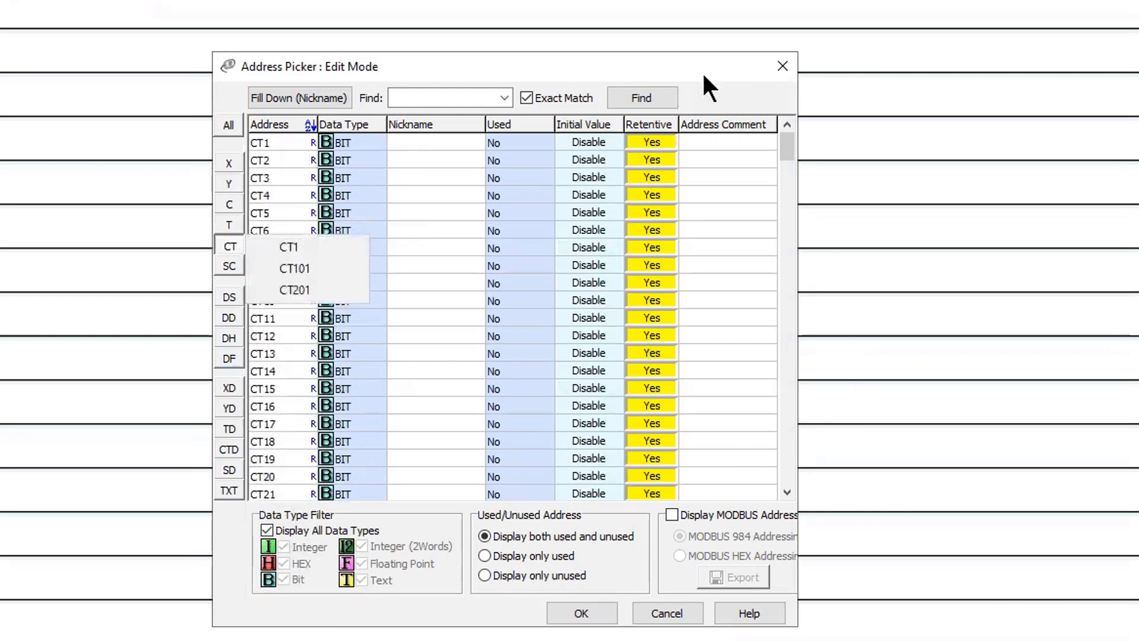
{"action": "left_click", "coordinate": [569, 612]}
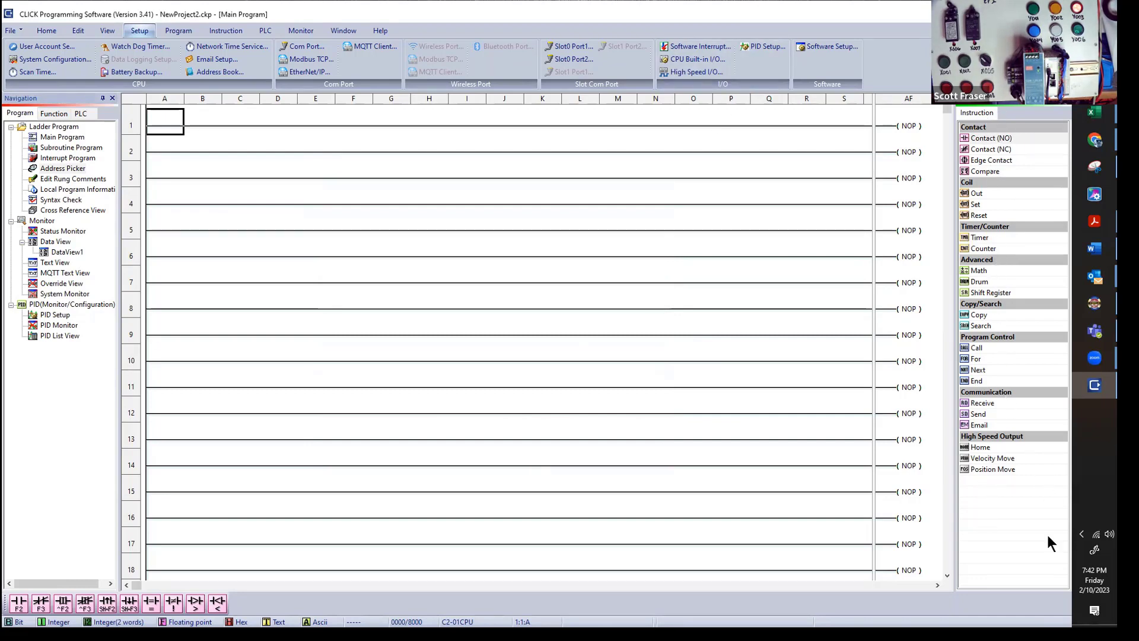
- Insert a normally open contact in column A of rung 1
{"action": "left_click", "coordinate": [988, 139]}
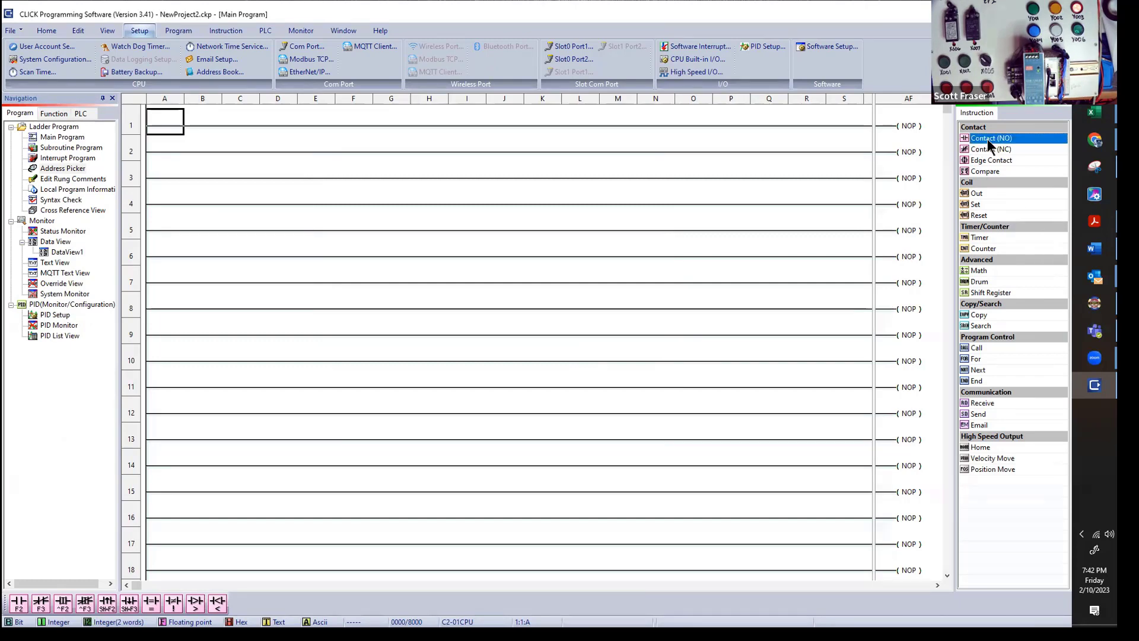
{"action": "left_click_drag", "start_coordinate": [987, 139], "coordinate": [169, 121]}
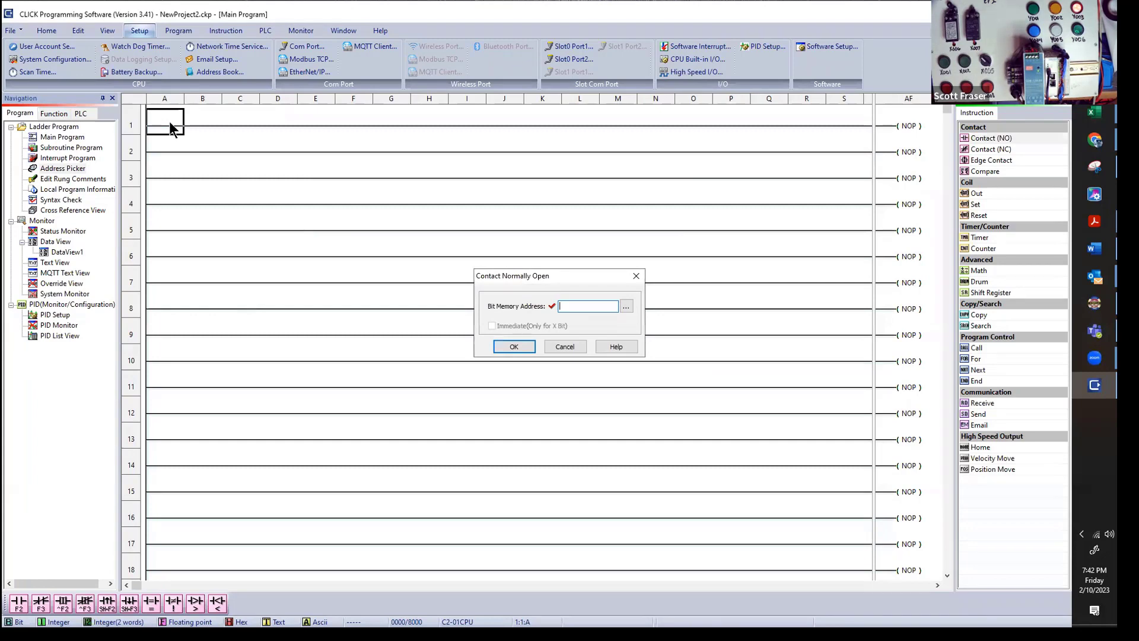
- Try to set the contact's bit memory address by entering the nickname START1 directly
{"action": "type", "text": "START1"}
{"action": "key", "text": "Return"}
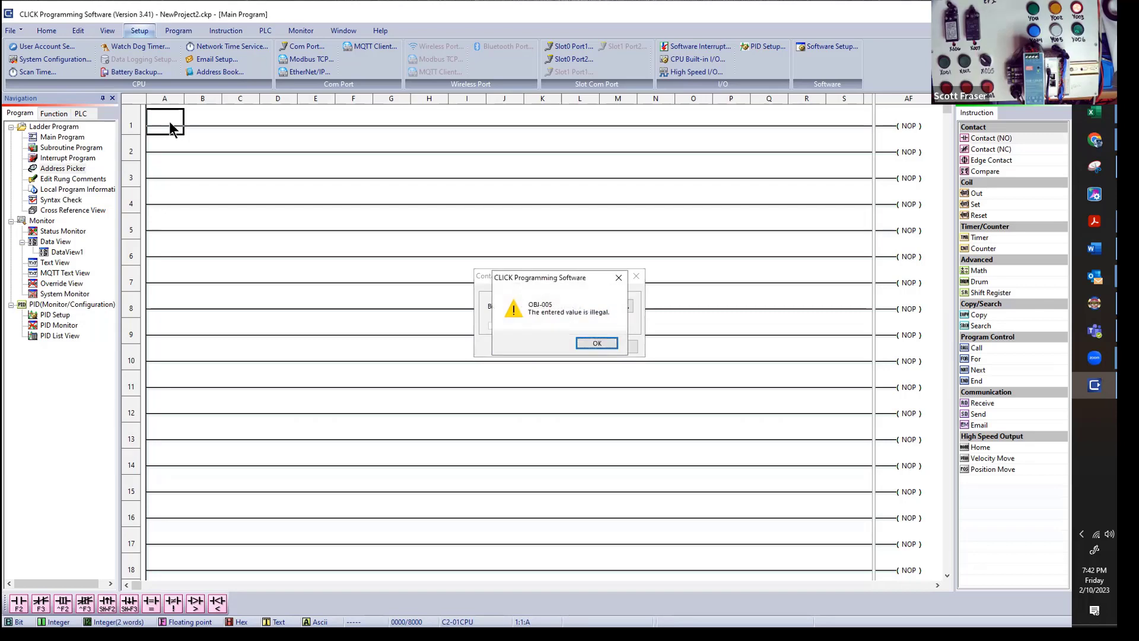
{"action": "key", "text": "Return"}
{"action": "type", "text": "1"}
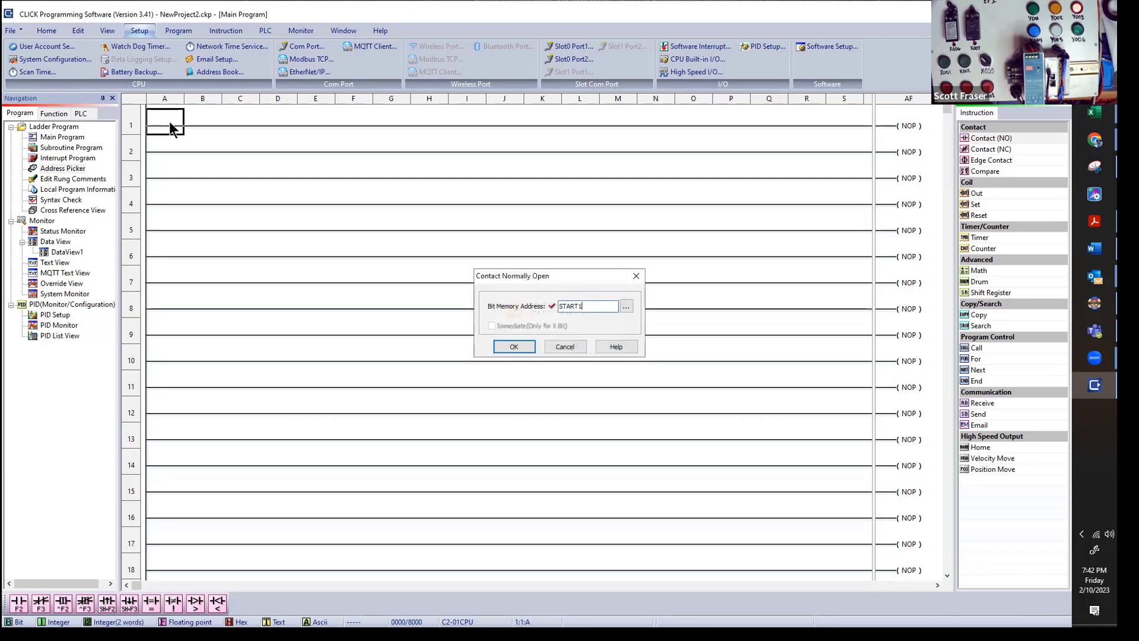
- Assign input X001, nicknamed START1, to the normally open contact from the address list and confirm it
{"action": "left_click", "coordinate": [627, 307]}
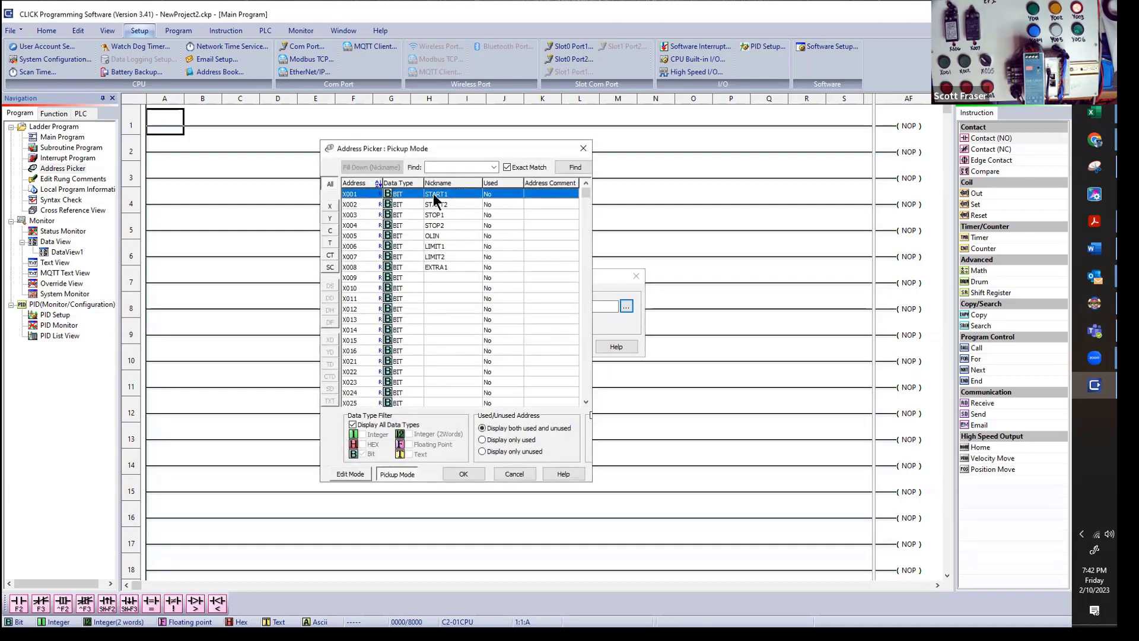
{"action": "double_click", "coordinate": [439, 195]}
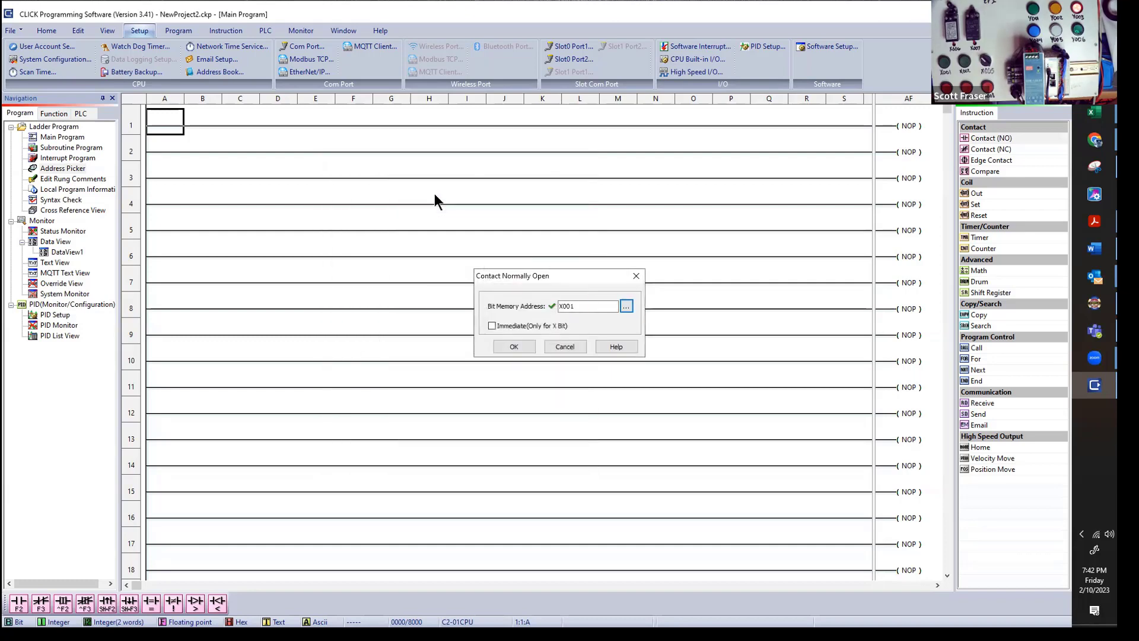
{"action": "left_click", "coordinate": [510, 345]}
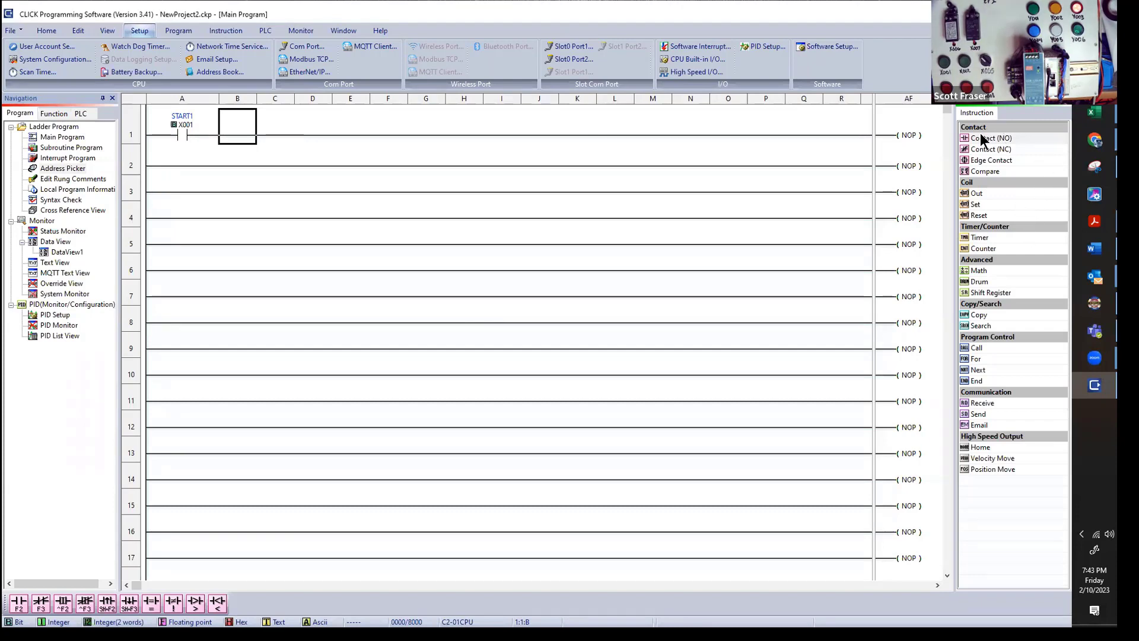
- Place an Out coil with bit memory address Y1 at the end of rung 1, and select the first cell of rung 2
{"action": "left_click", "coordinate": [977, 194]}
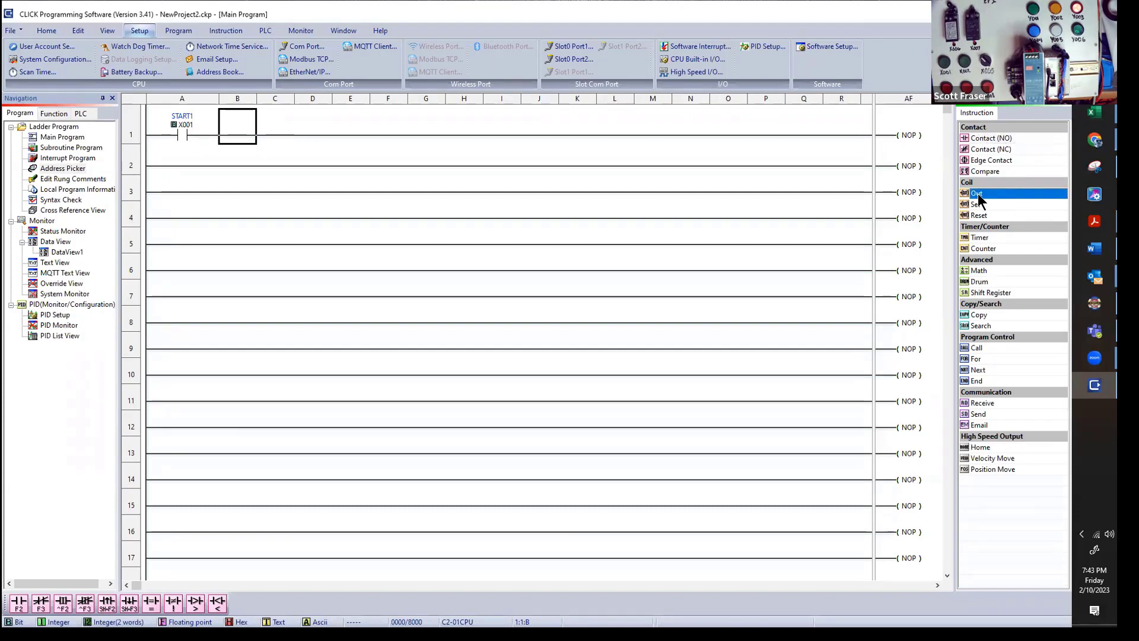
{"action": "left_click_drag", "start_coordinate": [978, 199], "coordinate": [336, 135]}
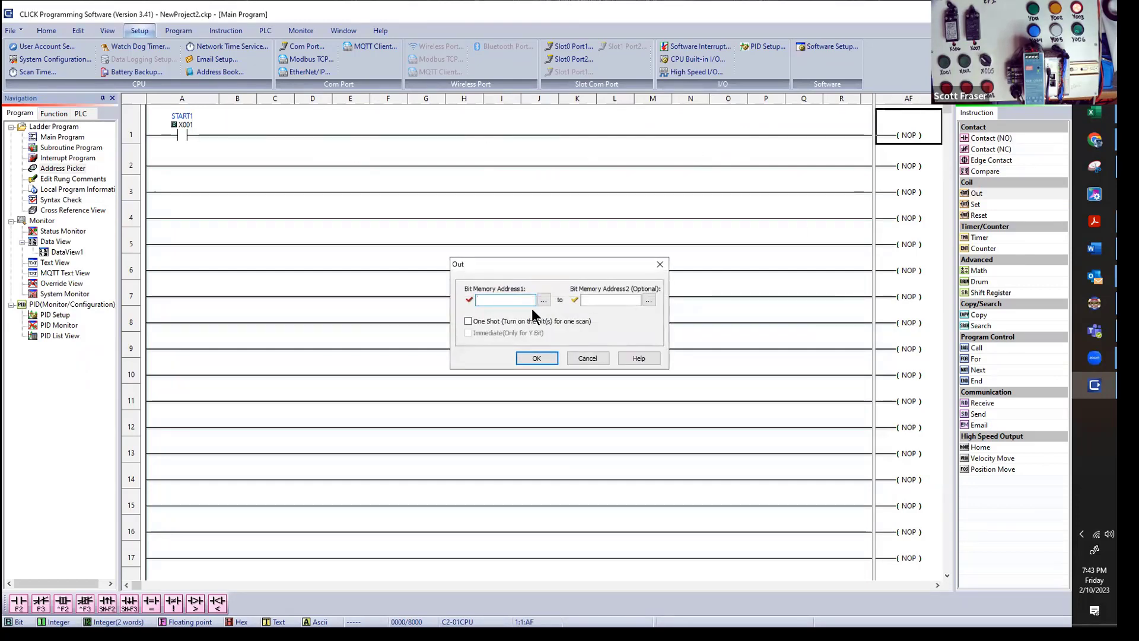
{"action": "type", "text": "Y1"}
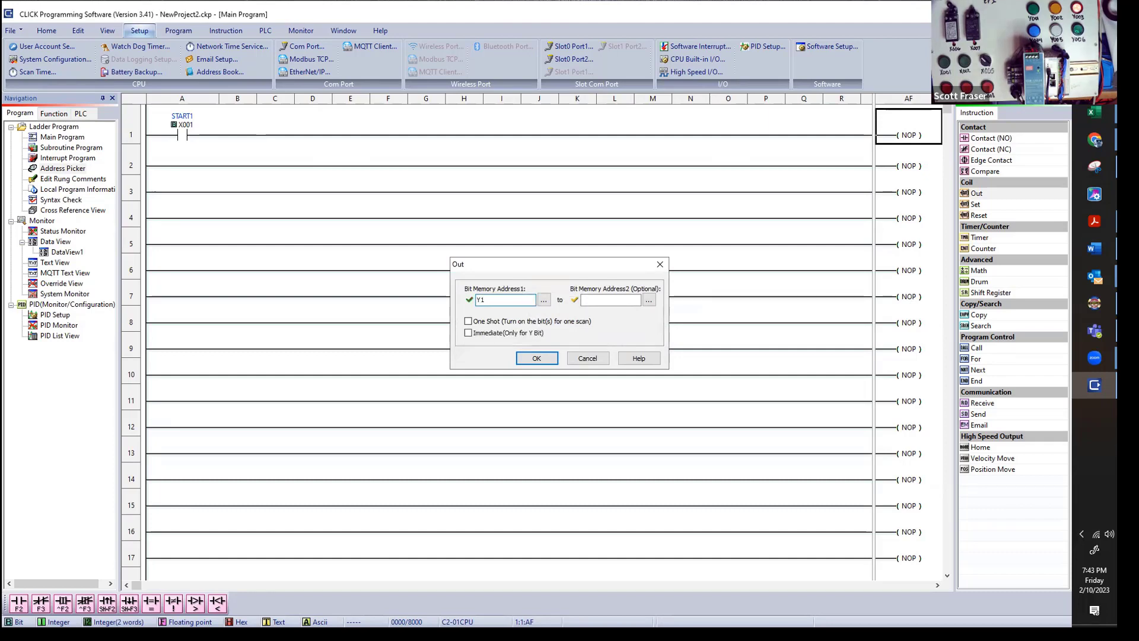
{"action": "key", "text": "Return"}
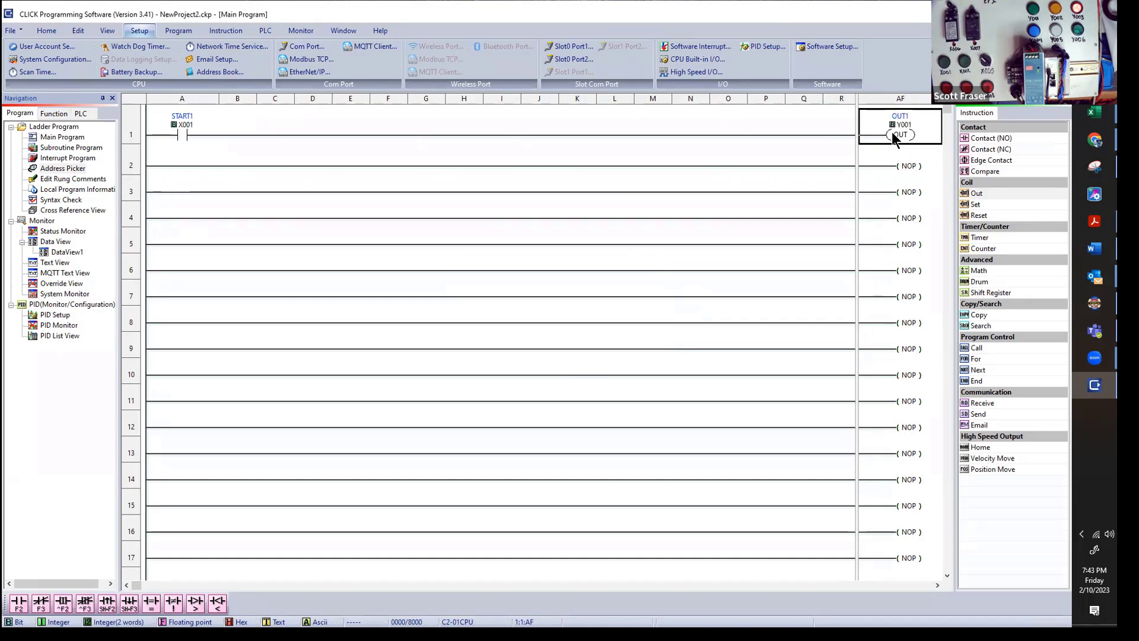
{"action": "left_click", "coordinate": [181, 169]}
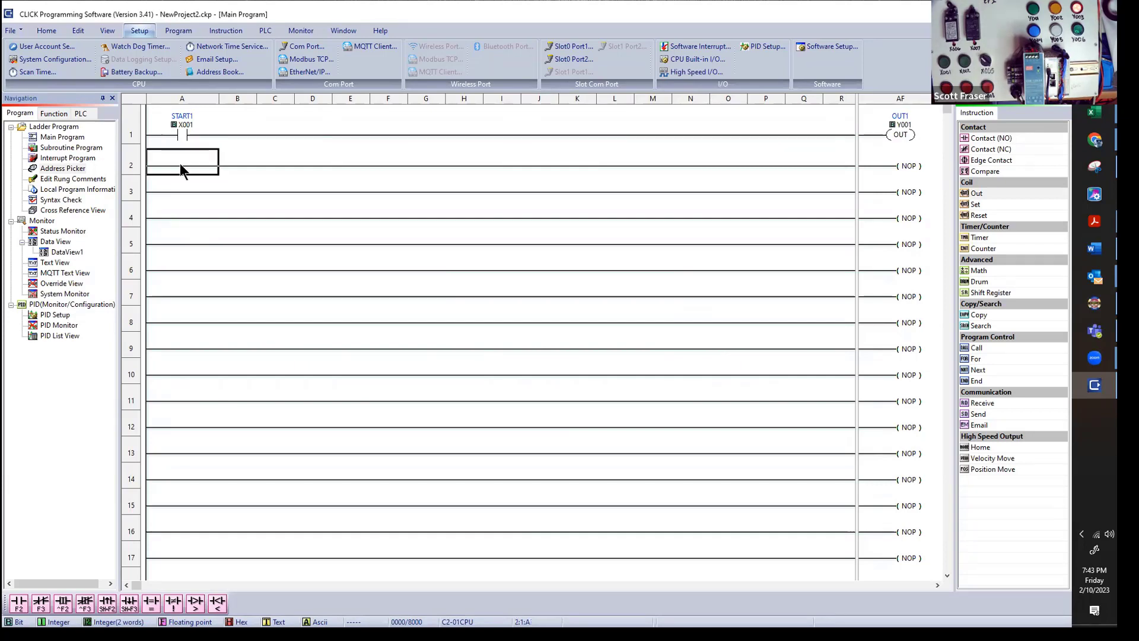
- Build rung 2 with a normally open contact X2 in column A and an Out coil Y2 at its end
{"action": "left_click_drag", "start_coordinate": [992, 137], "coordinate": [180, 166]}
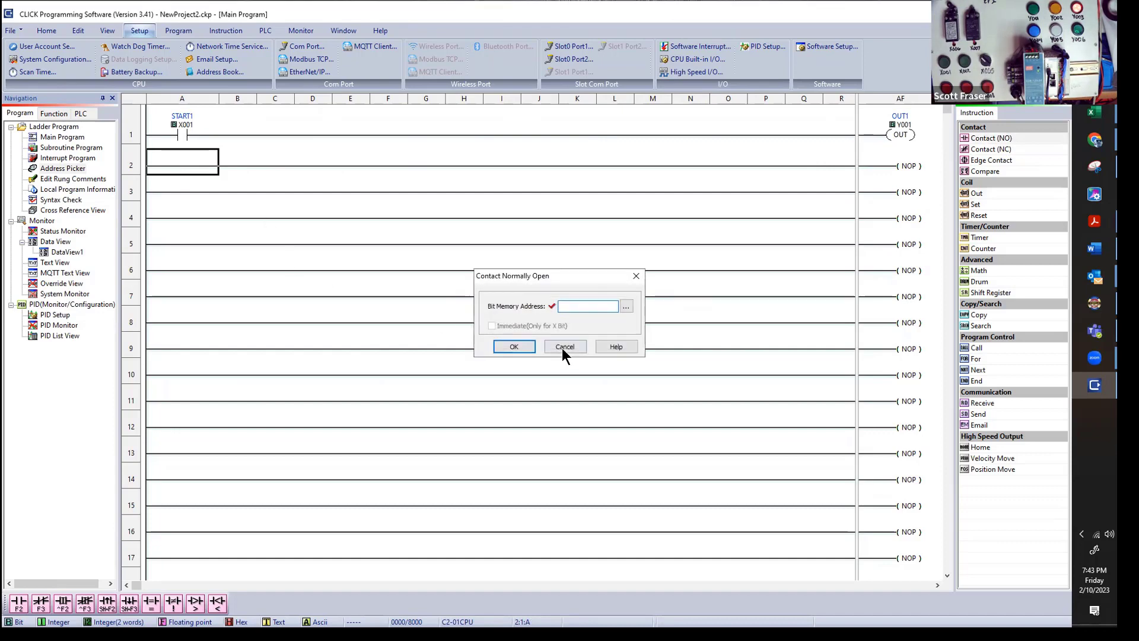
{"action": "type", "text": "002"}
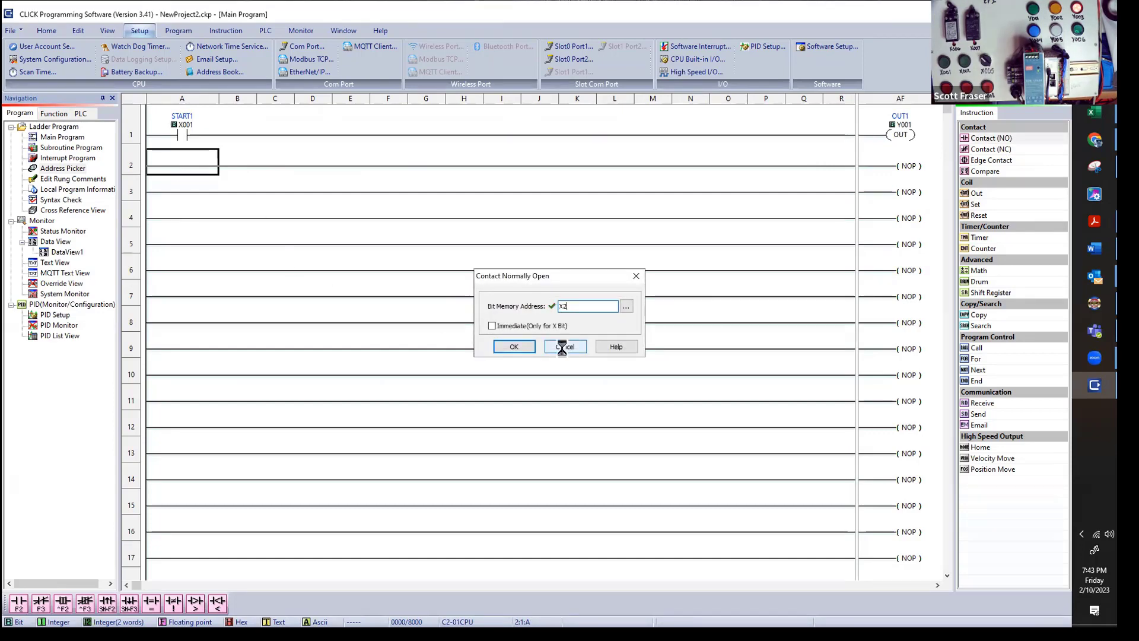
{"action": "key", "text": "Return"}
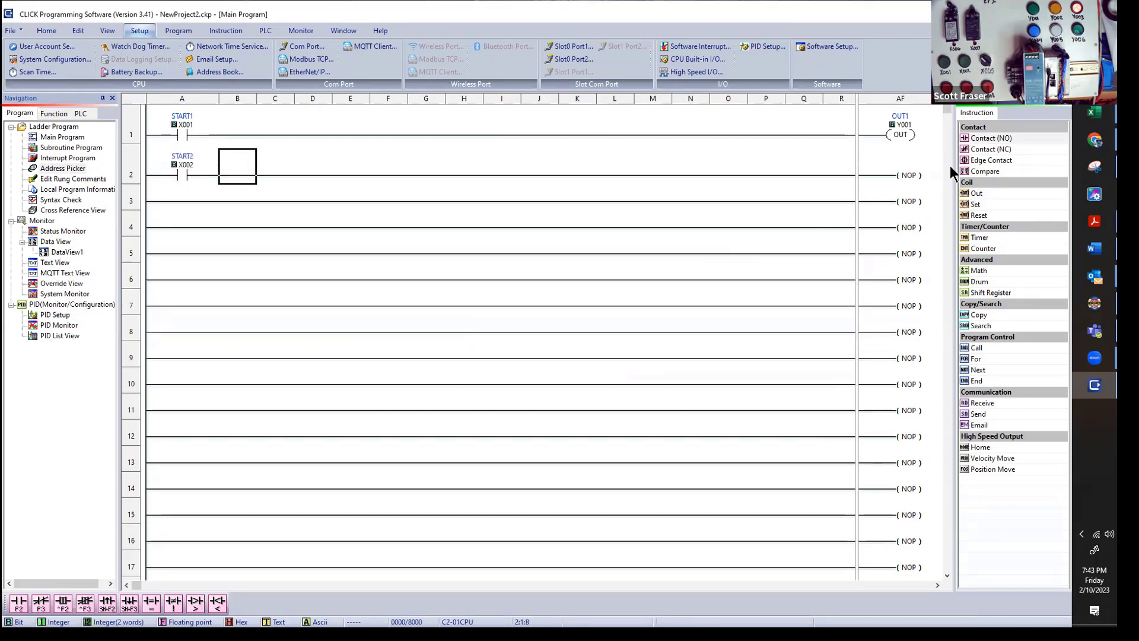
{"action": "left_click_drag", "start_coordinate": [980, 193], "coordinate": [898, 177]}
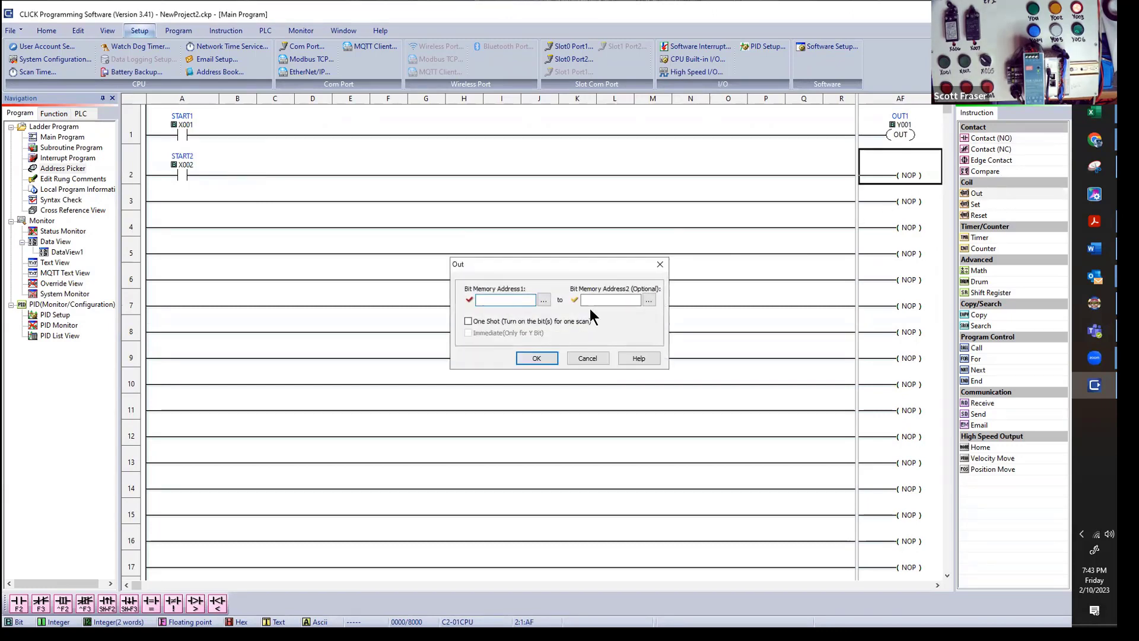
{"action": "type", "text": "Y"}
{"action": "type", "text": "002"}
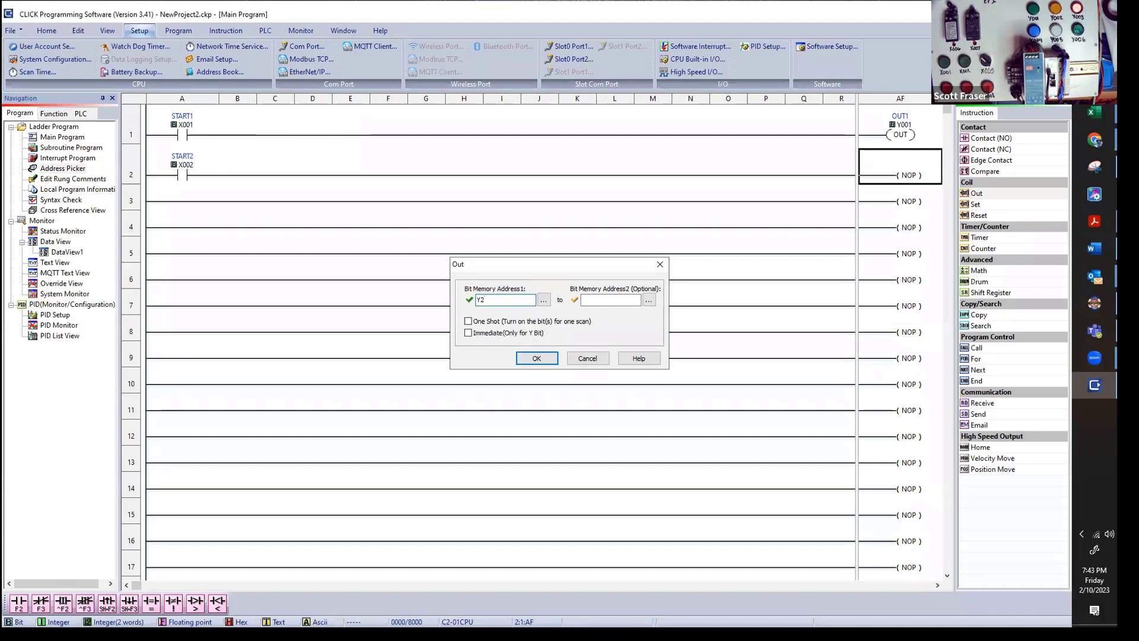
{"action": "key", "text": "Return"}
- Build rung 3 with a normally open contact X3 in column A and an Out coil Y3 at its end
{"action": "left_click", "coordinate": [187, 201]}
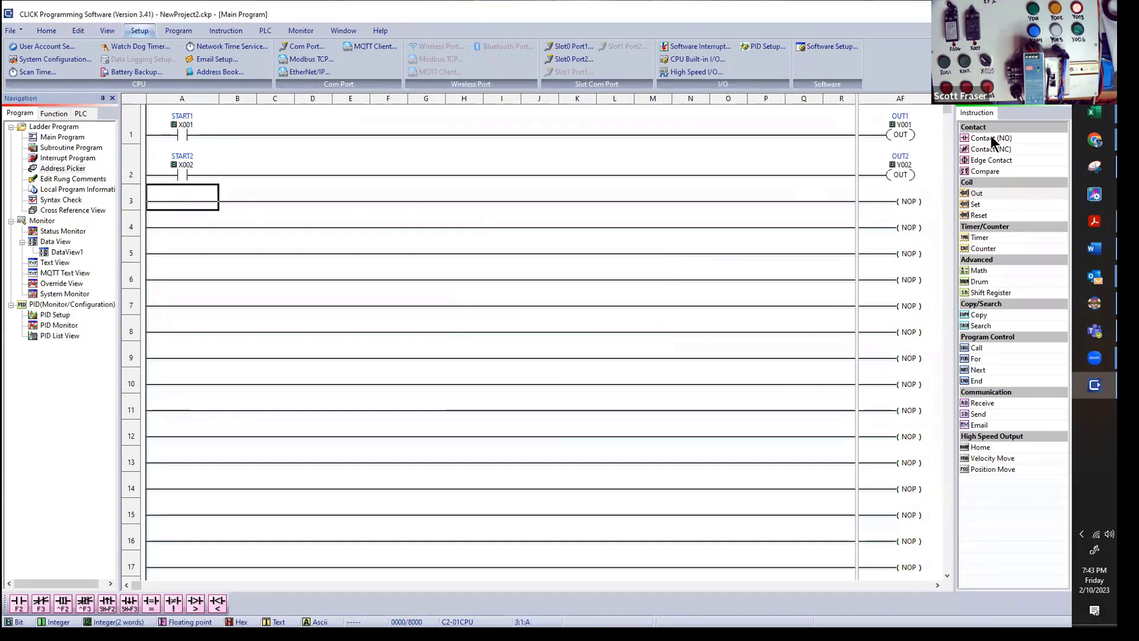
{"action": "left_click_drag", "start_coordinate": [991, 135], "coordinate": [180, 203]}
{"action": "type", "text": "X3"}
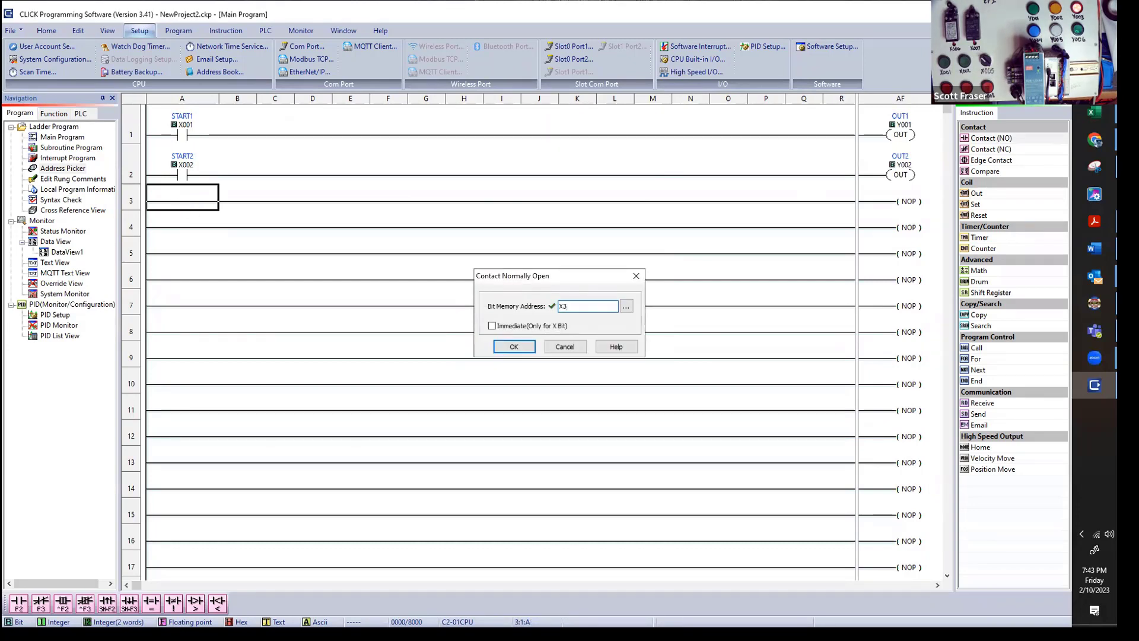
{"action": "key", "text": "Return"}
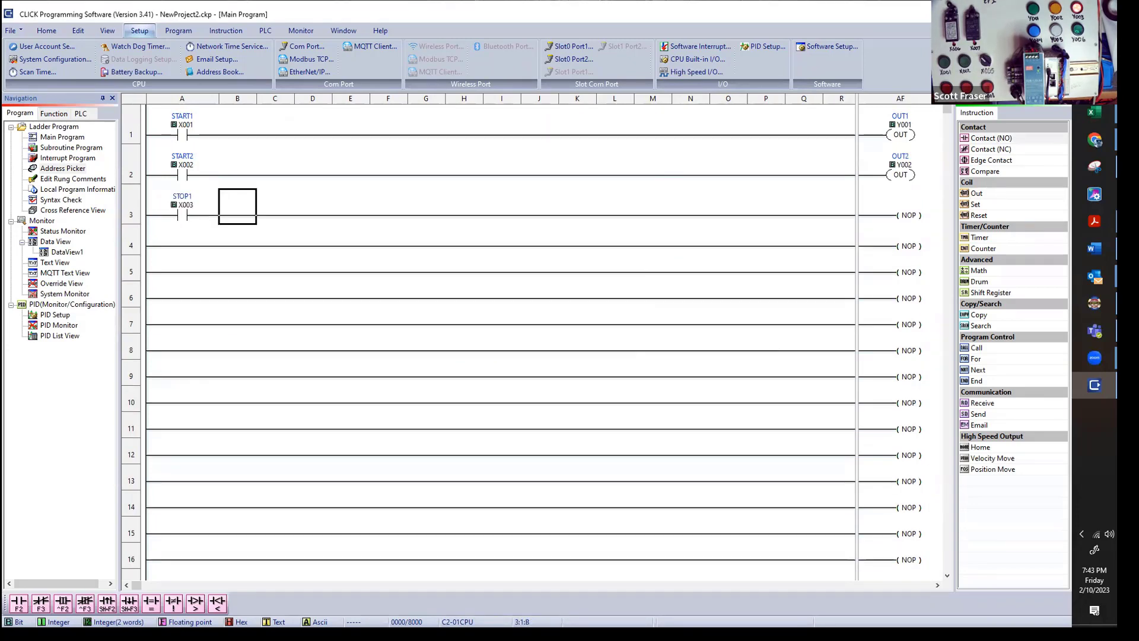
{"action": "left_click_drag", "start_coordinate": [978, 194], "coordinate": [905, 215]}
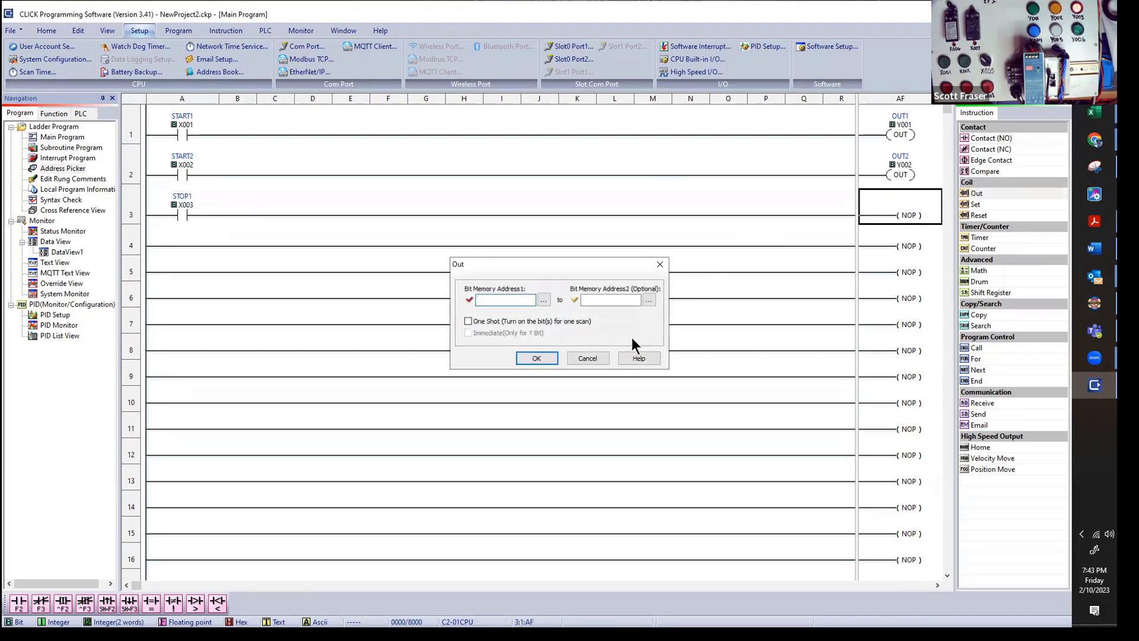
{"action": "type", "text": "Y3"}
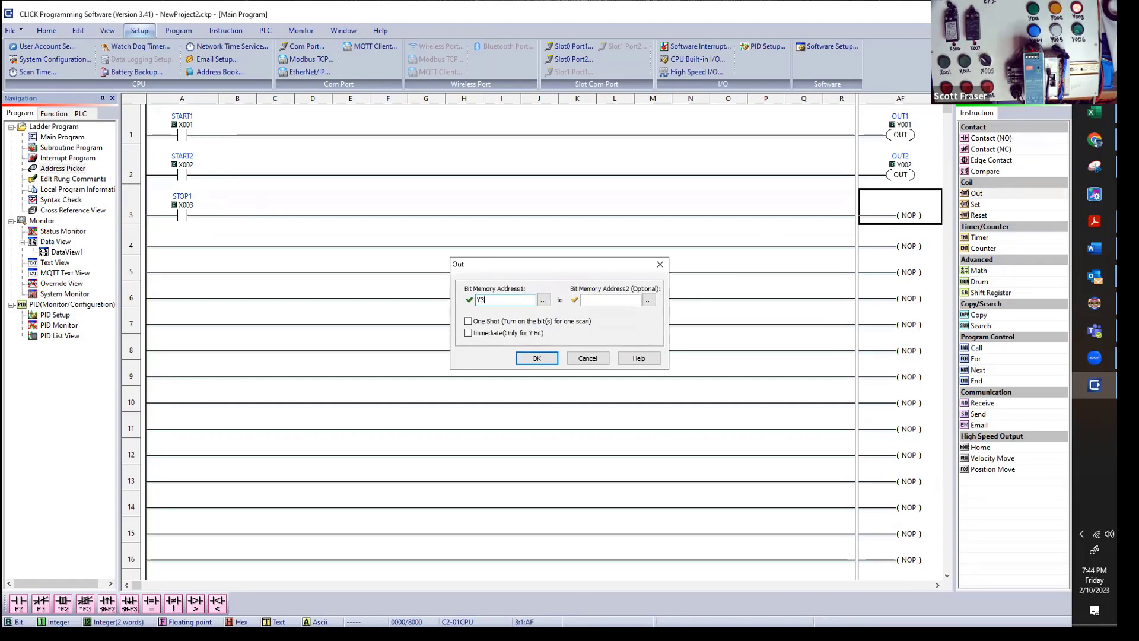
{"action": "key", "text": "Return"}
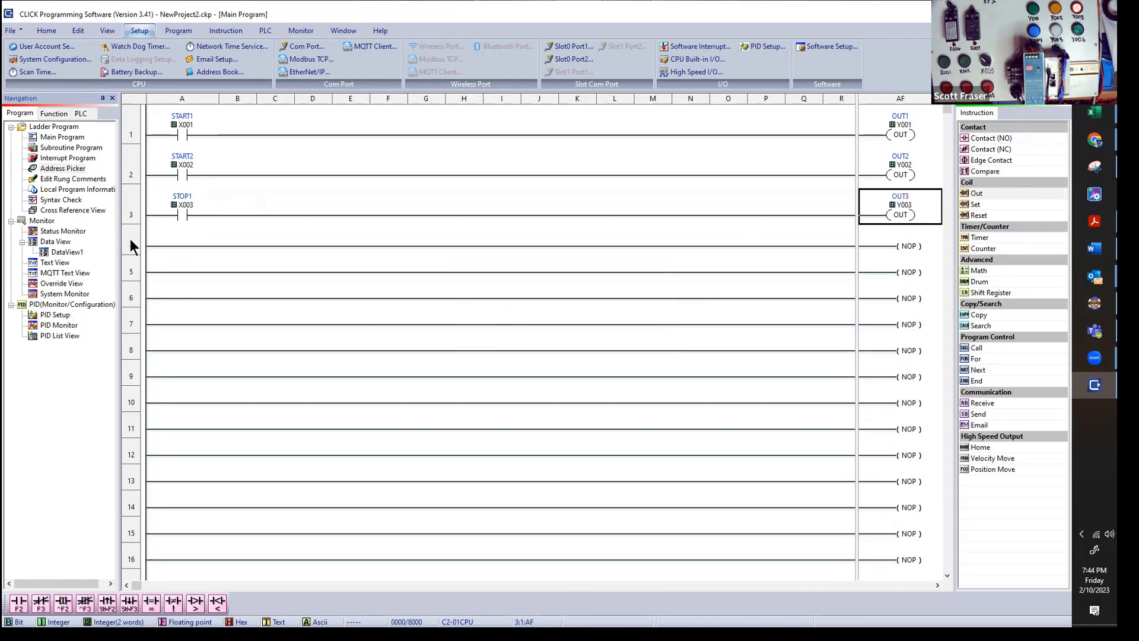
- Build rung 4 with a normally open contact X4 in column A and an Out coil Y4 at its end
{"action": "left_click", "coordinate": [179, 243]}
{"action": "left_click_drag", "start_coordinate": [981, 138], "coordinate": [179, 240]}
{"action": "type", "text": "X4"}
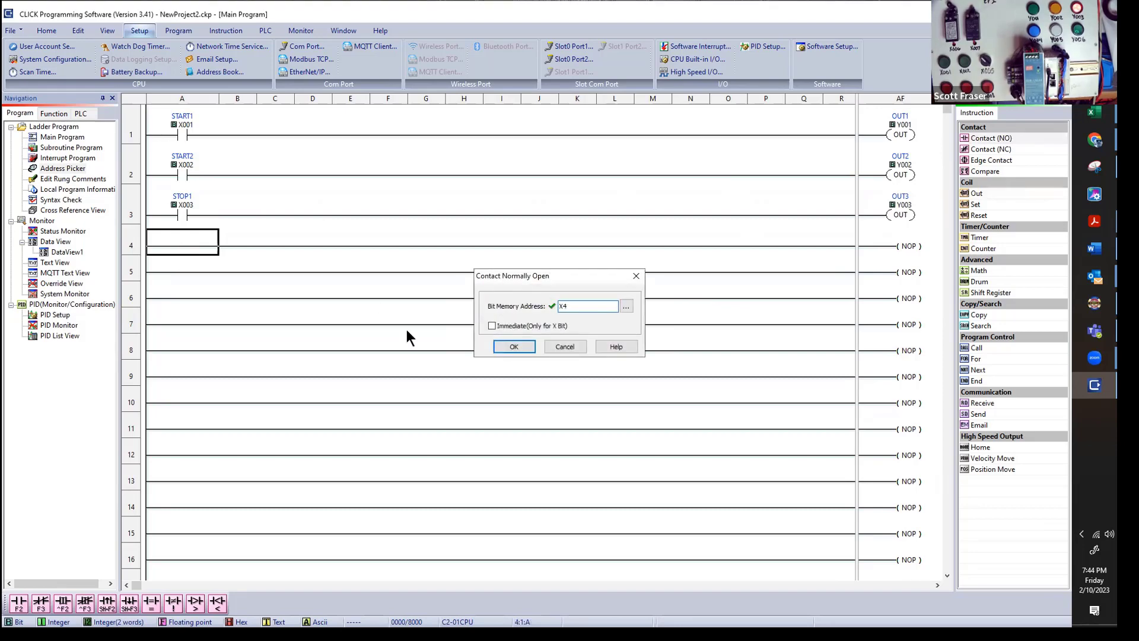
{"action": "key", "text": "Return"}
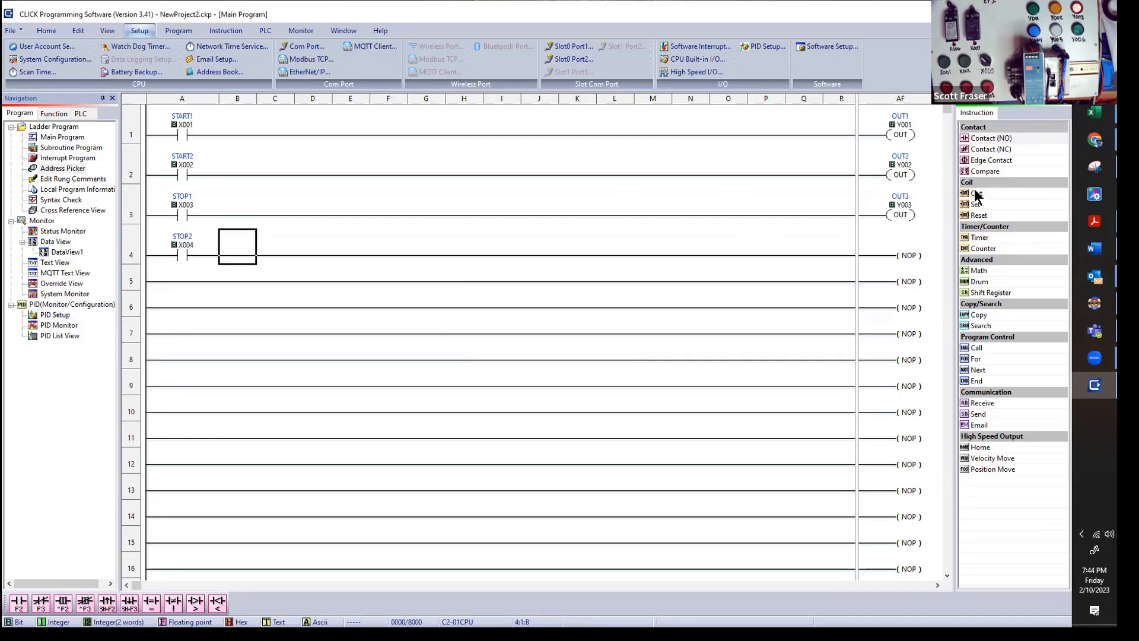
{"action": "left_click_drag", "start_coordinate": [977, 193], "coordinate": [908, 255]}
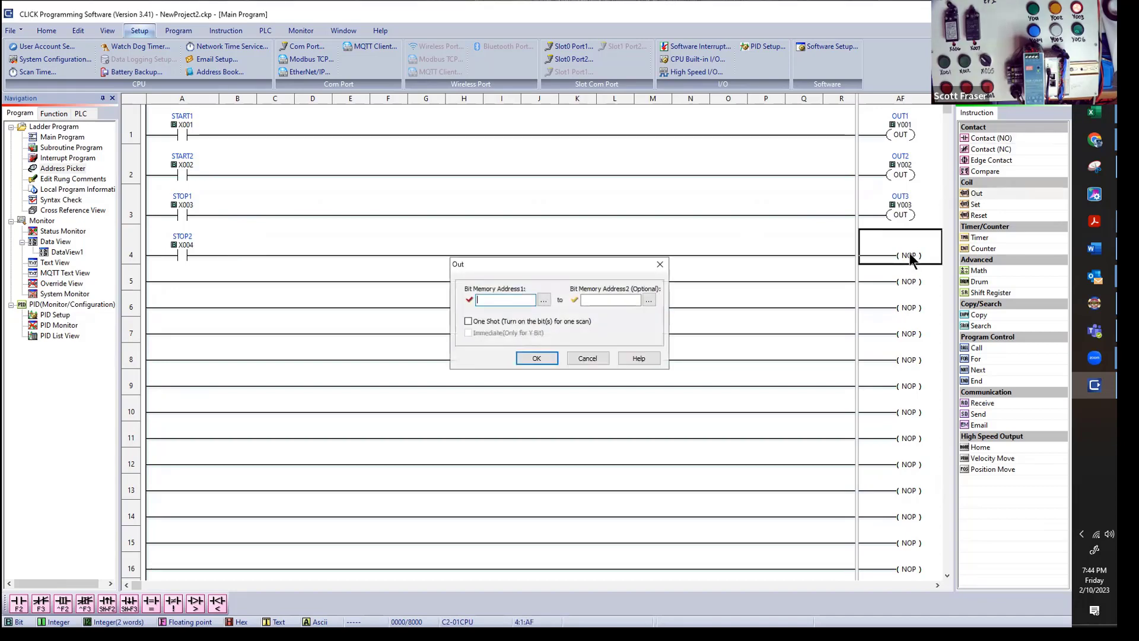
{"action": "type", "text": "Y4"}
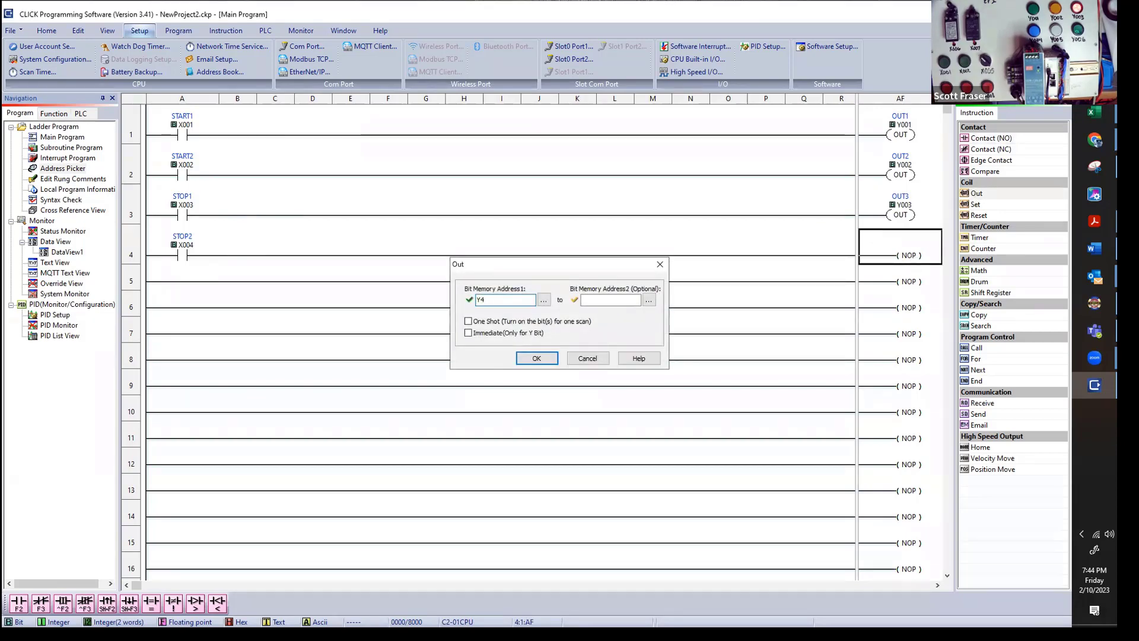
{"action": "key", "text": "Return"}
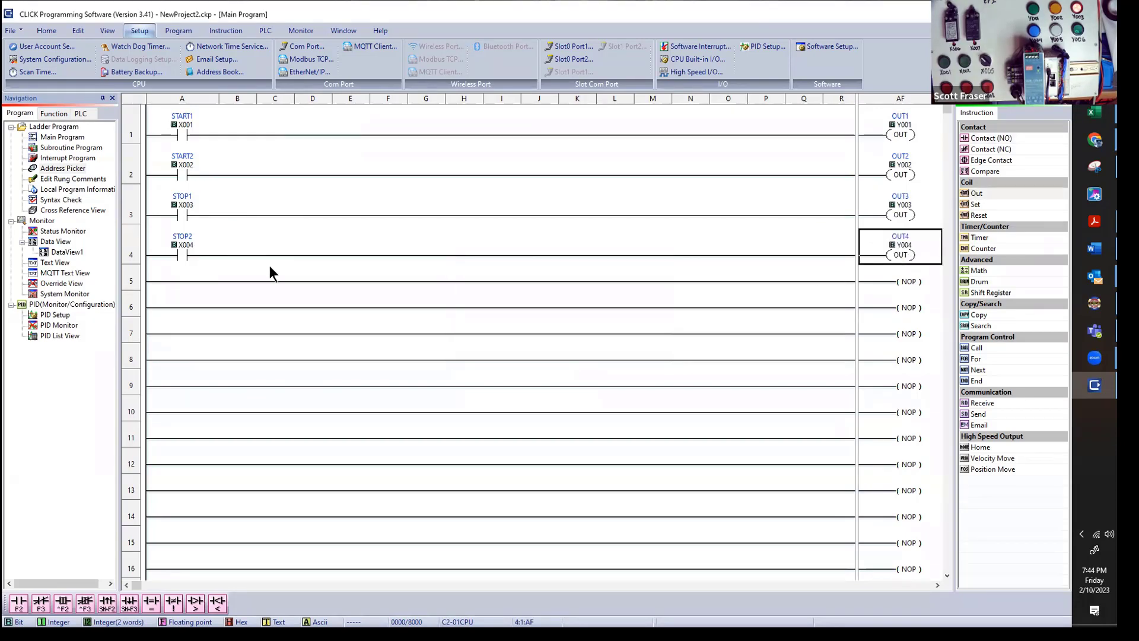
- Build rung 5 with a normally open contact X5 in column A and an Out coil Y5 at its end
{"action": "left_click", "coordinate": [185, 284]}
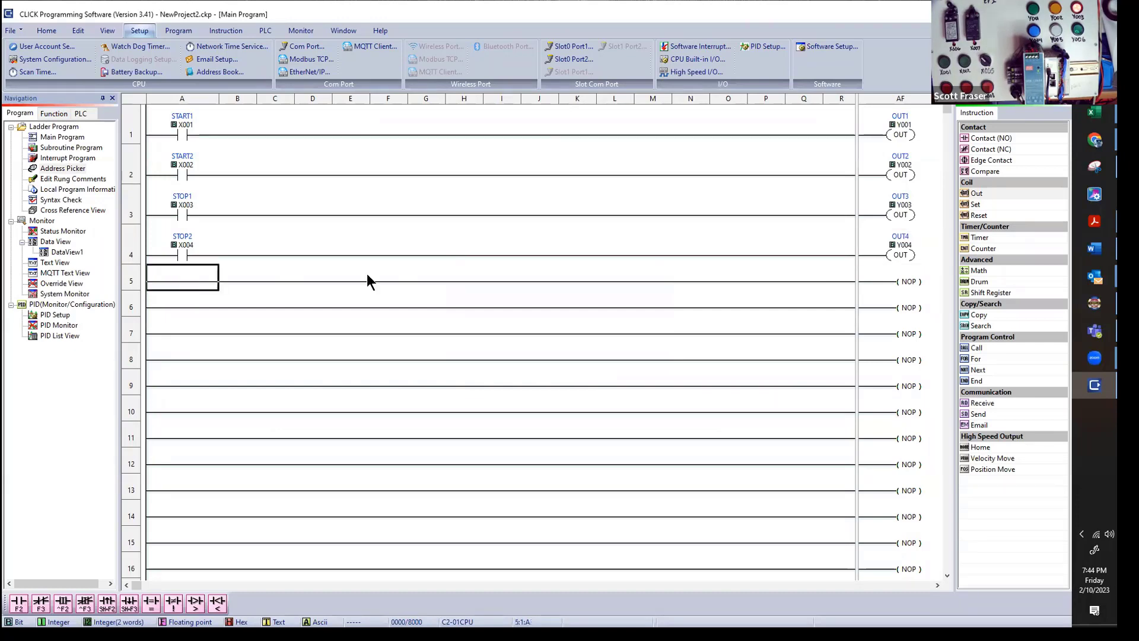
{"action": "left_click_drag", "start_coordinate": [986, 137], "coordinate": [178, 284]}
{"action": "type", "text": "X"}
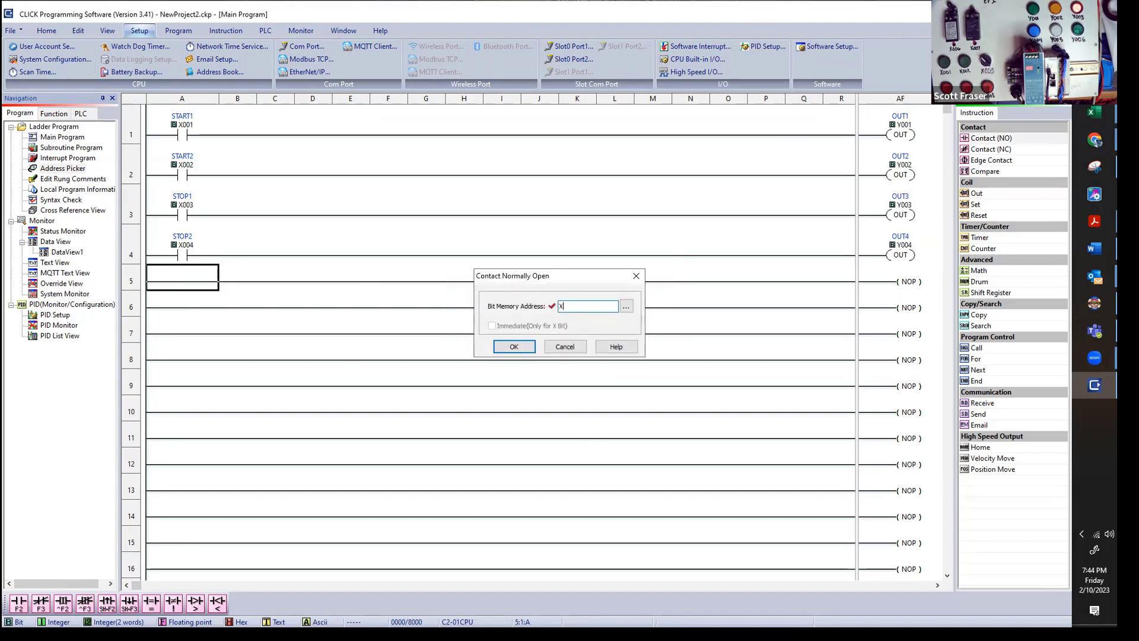
{"action": "type", "text": "5"}
{"action": "key", "text": "Return"}
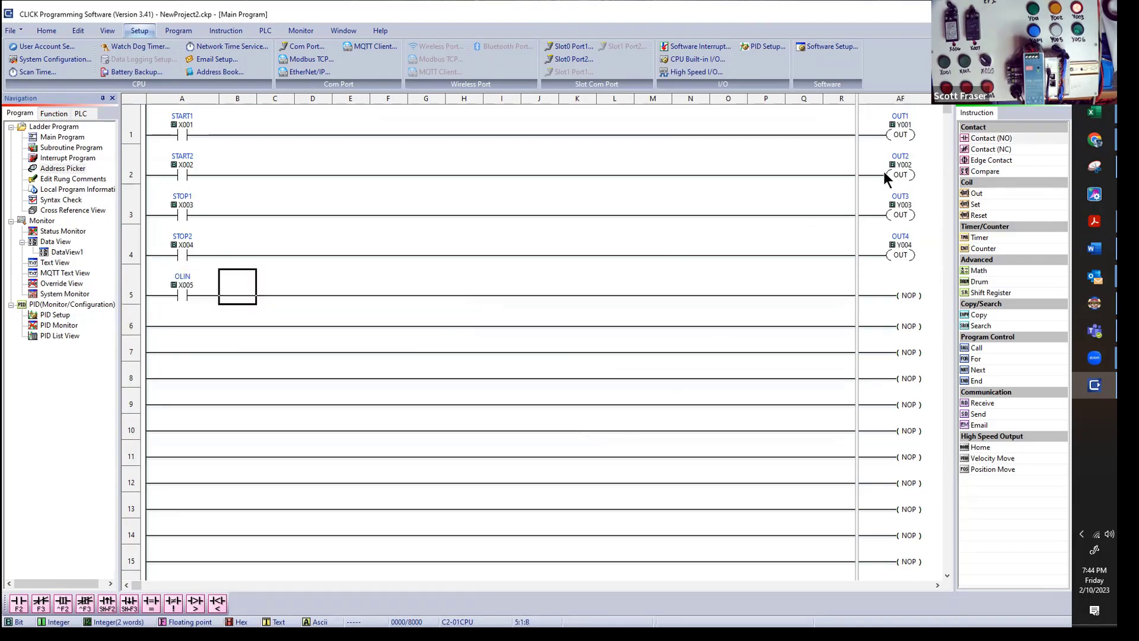
{"action": "left_click_drag", "start_coordinate": [981, 195], "coordinate": [902, 294]}
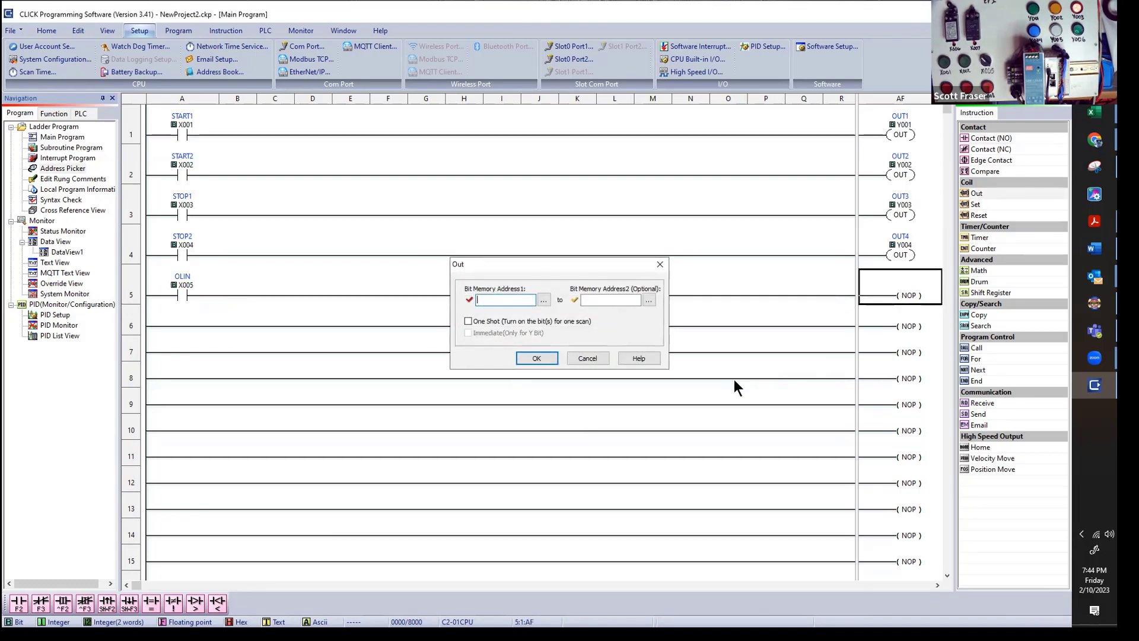
{"action": "type", "text": "Y5"}
{"action": "key", "text": "Return"}
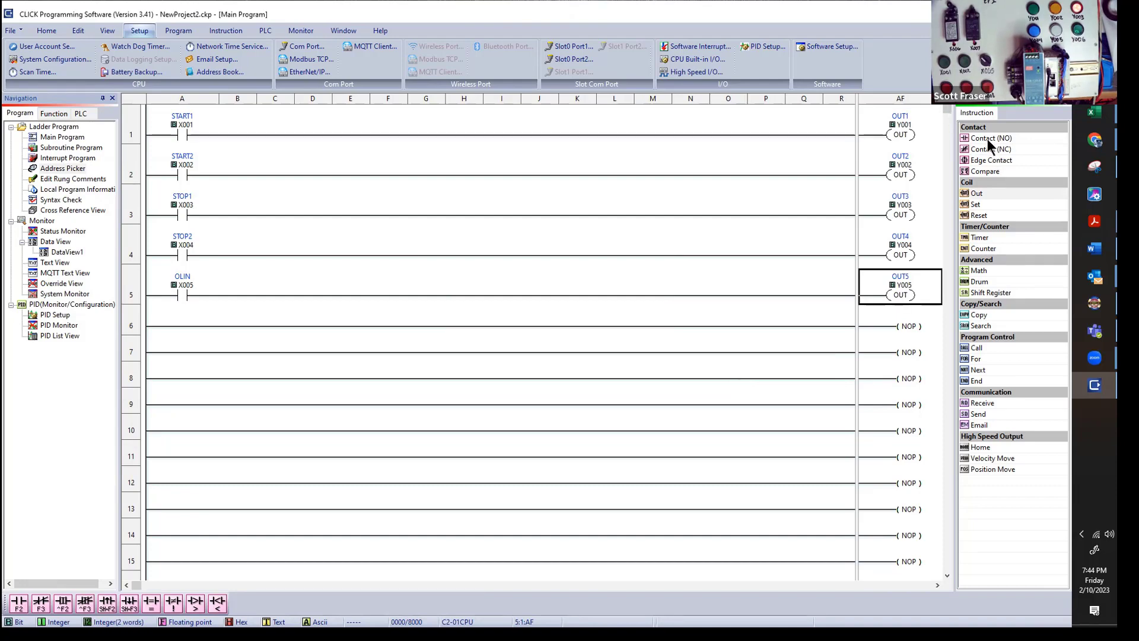
- Place three normally open contacts in series on rung 6, addressed X006, X007 and X008 in columns A to C
{"action": "left_click_drag", "start_coordinate": [988, 135], "coordinate": [180, 323]}
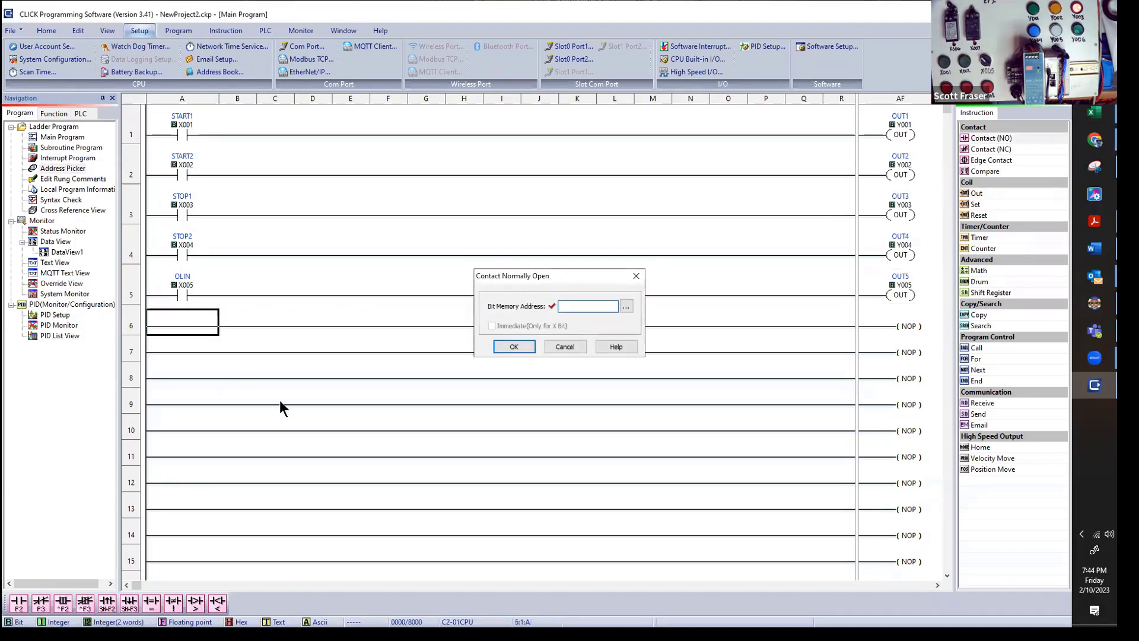
{"action": "type", "text": "X6"}
{"action": "key", "text": "Return"}
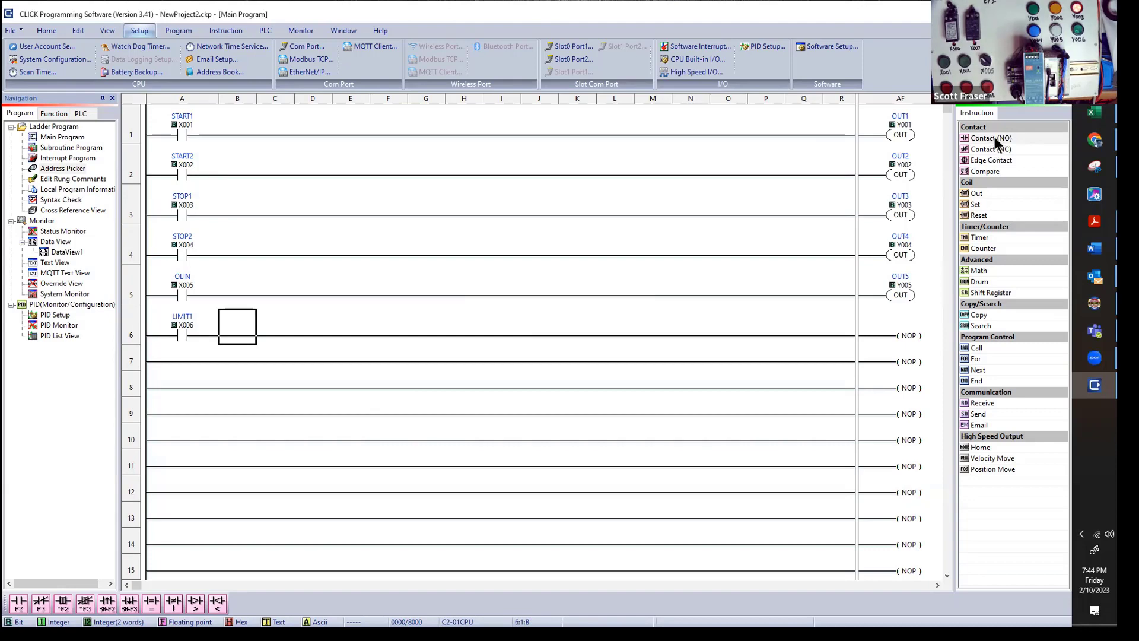
{"action": "mouse_move", "coordinate": [994, 137]}
{"action": "left_mouse_down"}
{"action": "mouse_move", "coordinate": [269, 343]}
{"action": "mouse_move", "coordinate": [233, 329]}
{"action": "left_mouse_up"}
{"action": "type", "text": "X"}
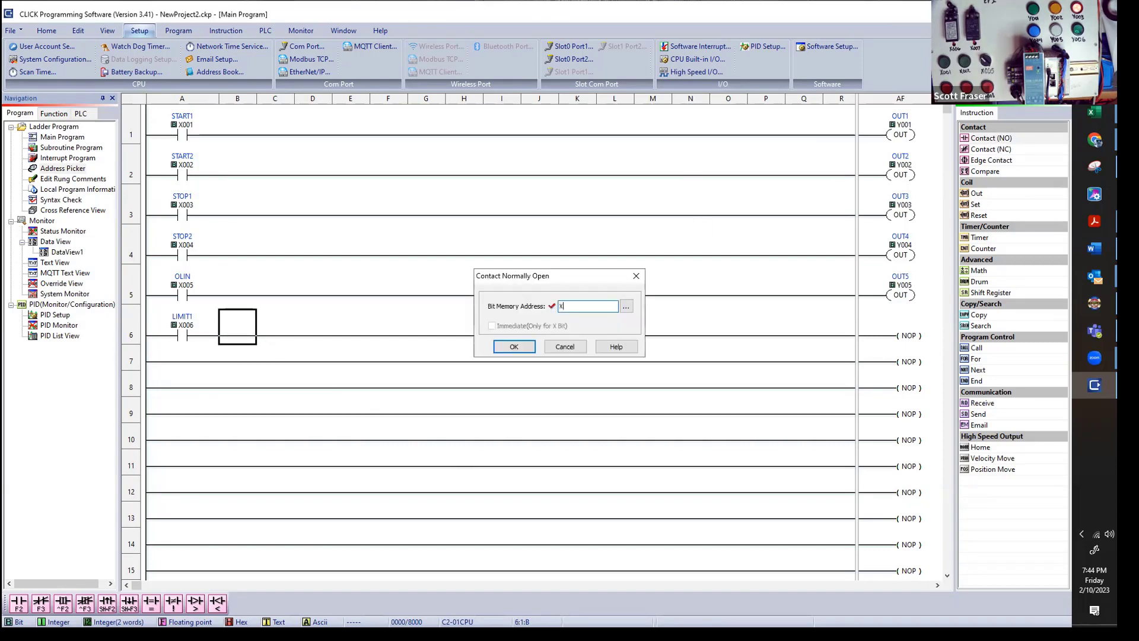
{"action": "type", "text": "007"}
{"action": "key", "text": "Return"}
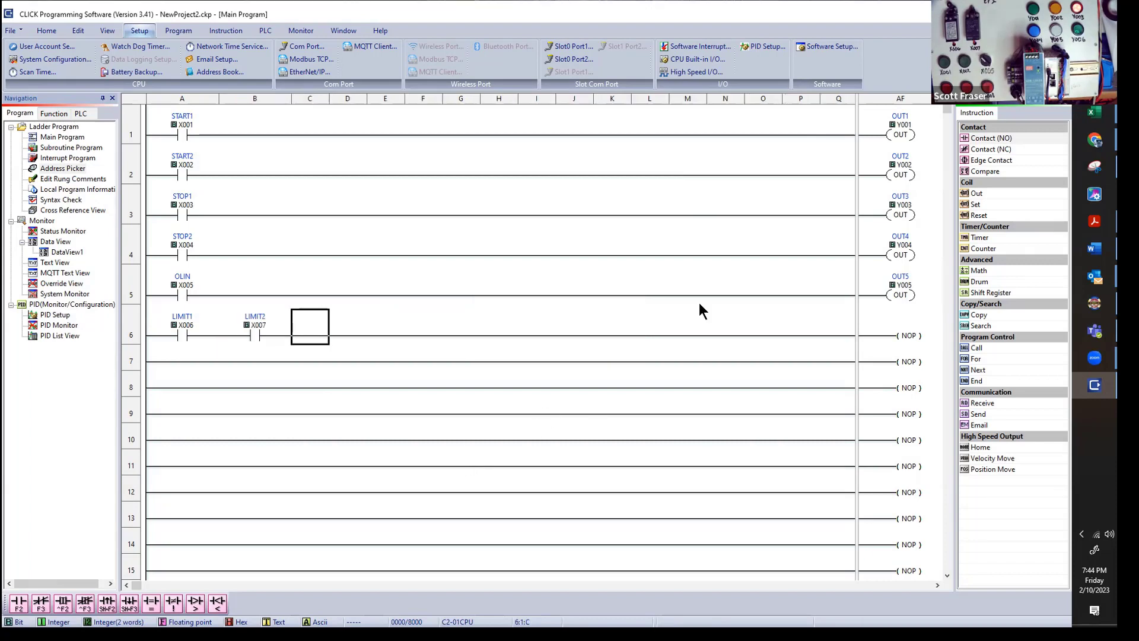
{"action": "left_click_drag", "start_coordinate": [996, 139], "coordinate": [312, 332]}
{"action": "type", "text": "X"}
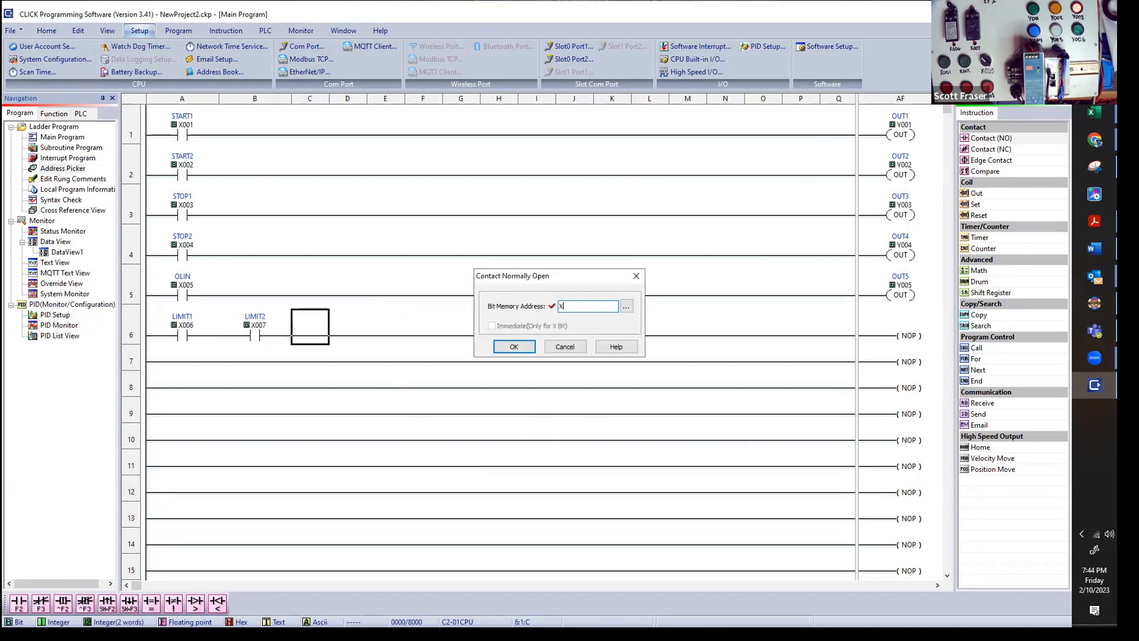
{"action": "type", "text": "008"}
{"action": "key", "text": "Tab"}
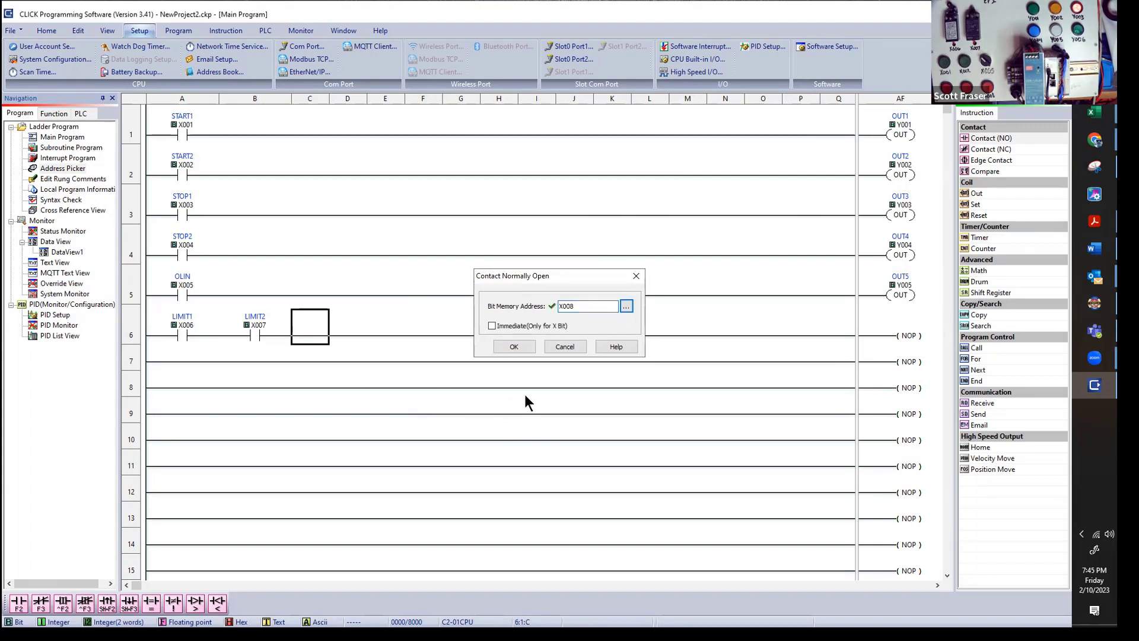
{"action": "left_click", "coordinate": [508, 347]}
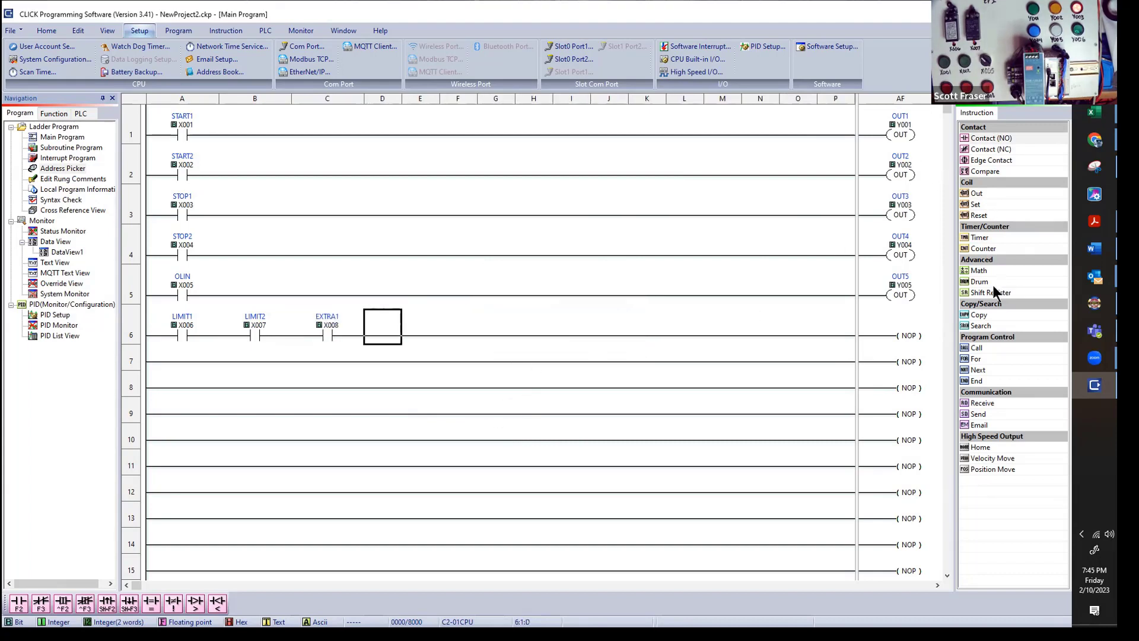
- Finish rung 6 with an Out coil addressed Y6 and place an End instruction on rung 7
{"action": "left_click_drag", "start_coordinate": [979, 198], "coordinate": [905, 336]}
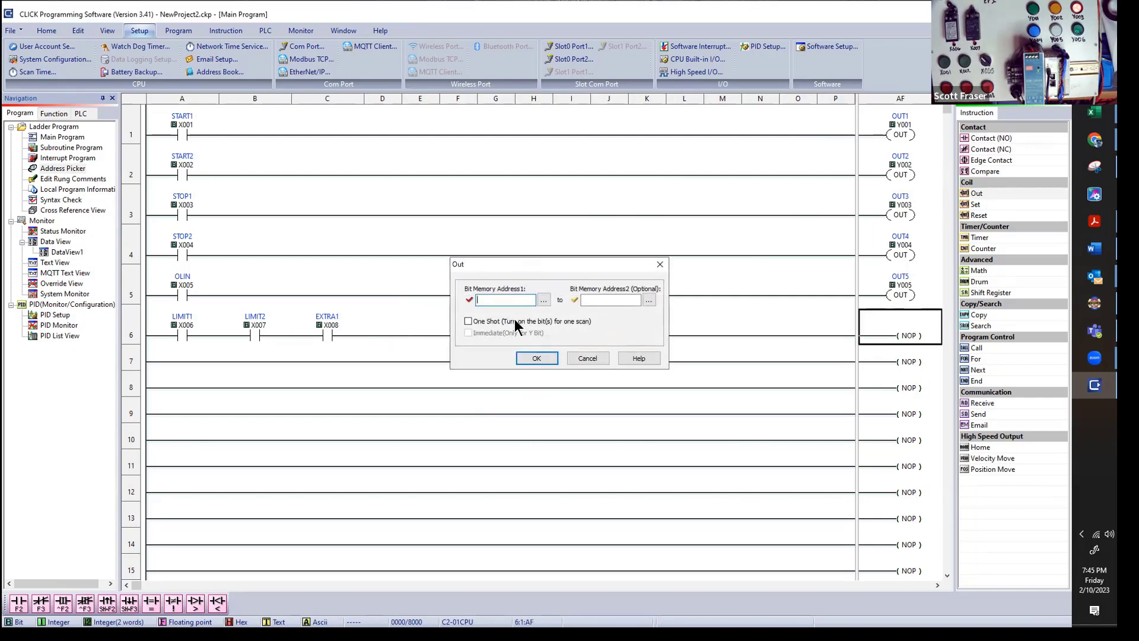
{"action": "type", "text": "Y6"}
{"action": "key", "text": "Return"}
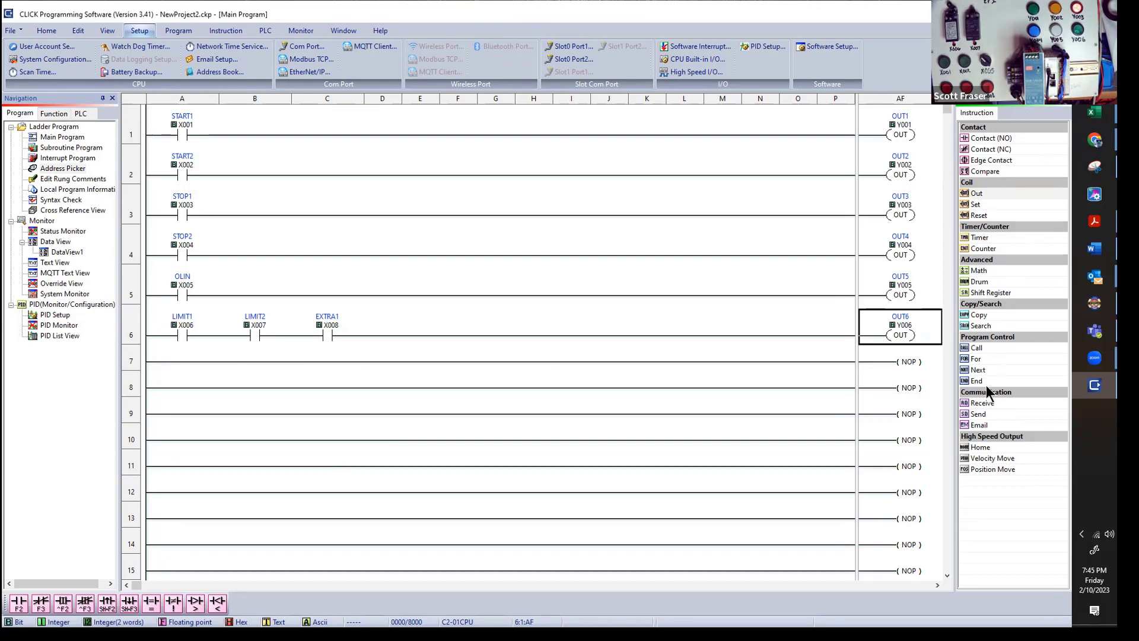
{"action": "left_click_drag", "start_coordinate": [965, 379], "coordinate": [909, 363]}
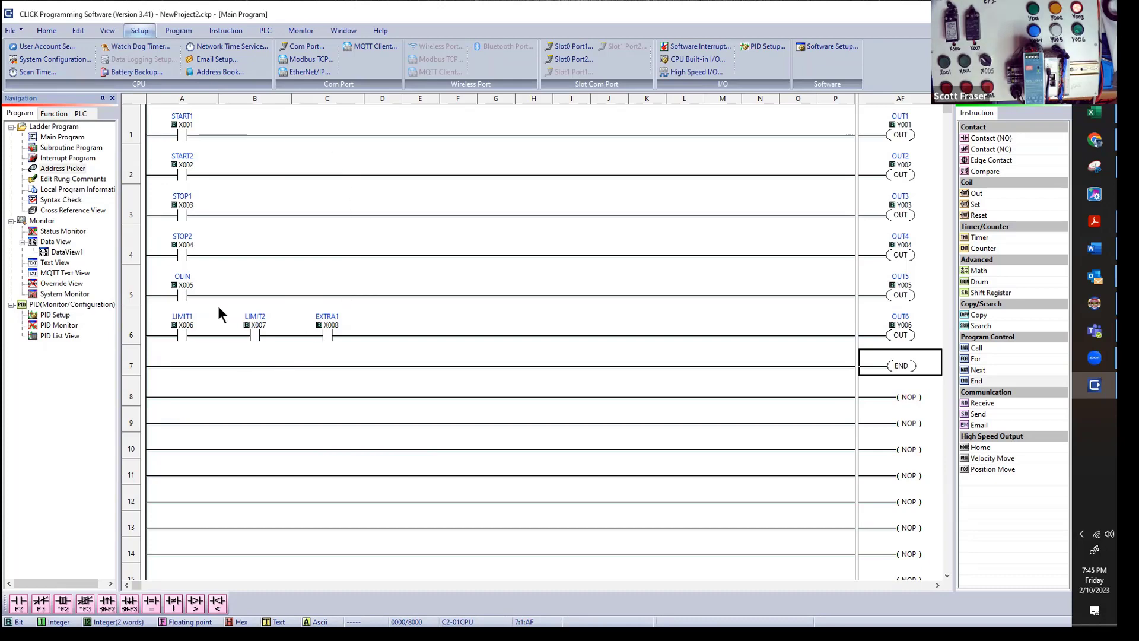
- Save the project under the new file name INTRO-NIGHT1 in the Project folder
{"action": "left_click", "coordinate": [46, 31]}
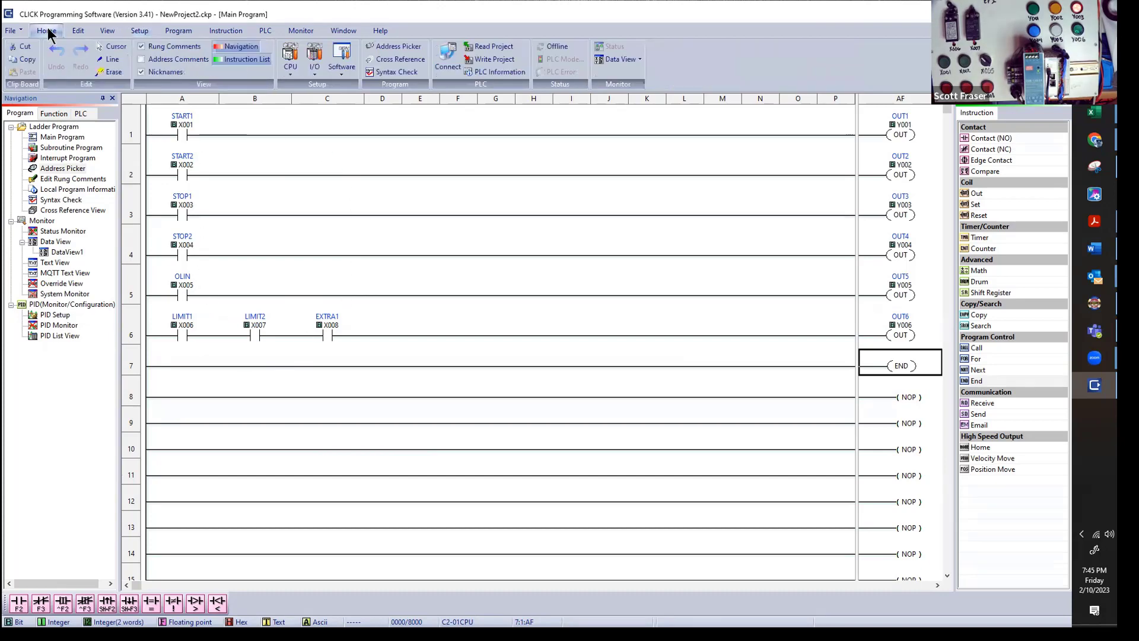
{"action": "left_click", "coordinate": [12, 30]}
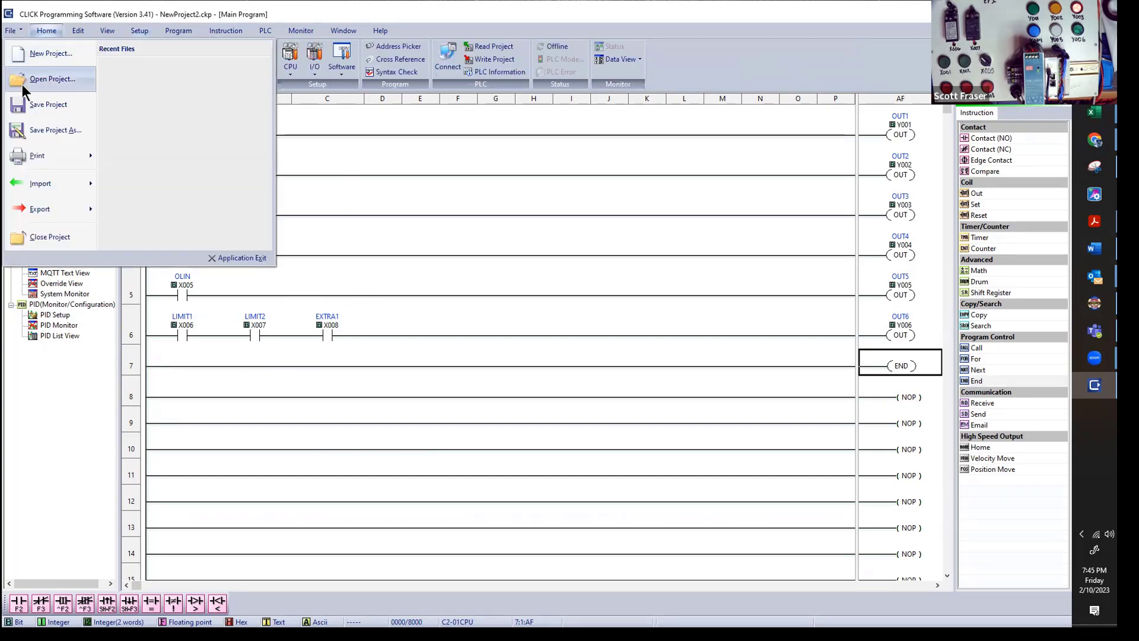
{"action": "left_click", "coordinate": [47, 129]}
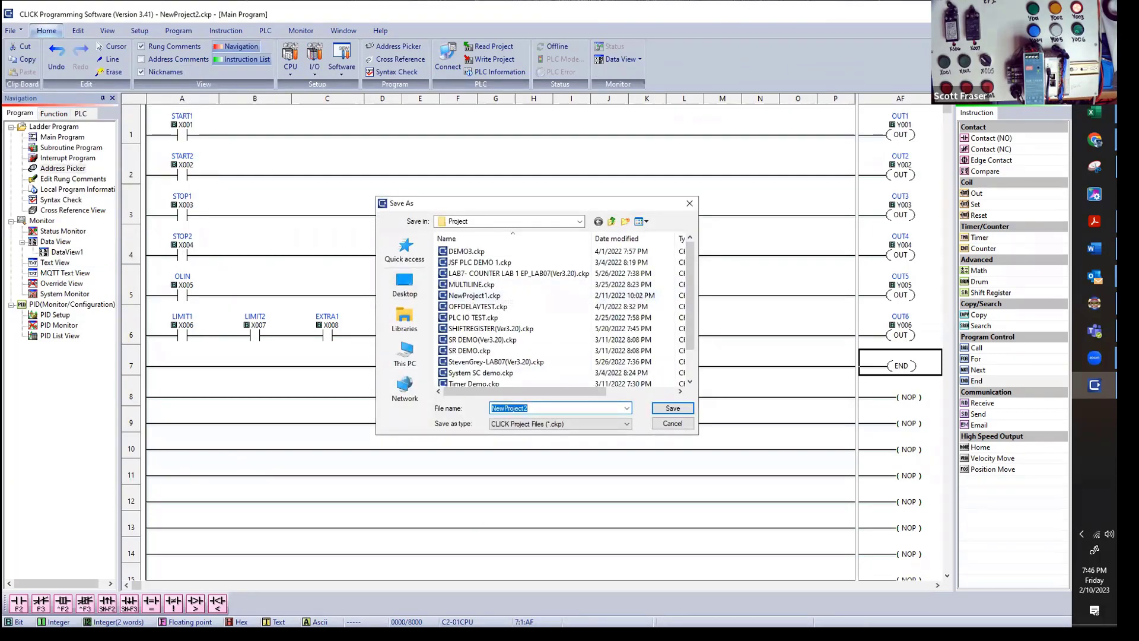
{"action": "type", "text": "IN"}
{"action": "key", "text": "BackSpace"}
{"action": "key", "text": "BackSpace"}
{"action": "type", "text": "INTRO-NIGHT1"}
{"action": "left_click", "coordinate": [672, 409]}
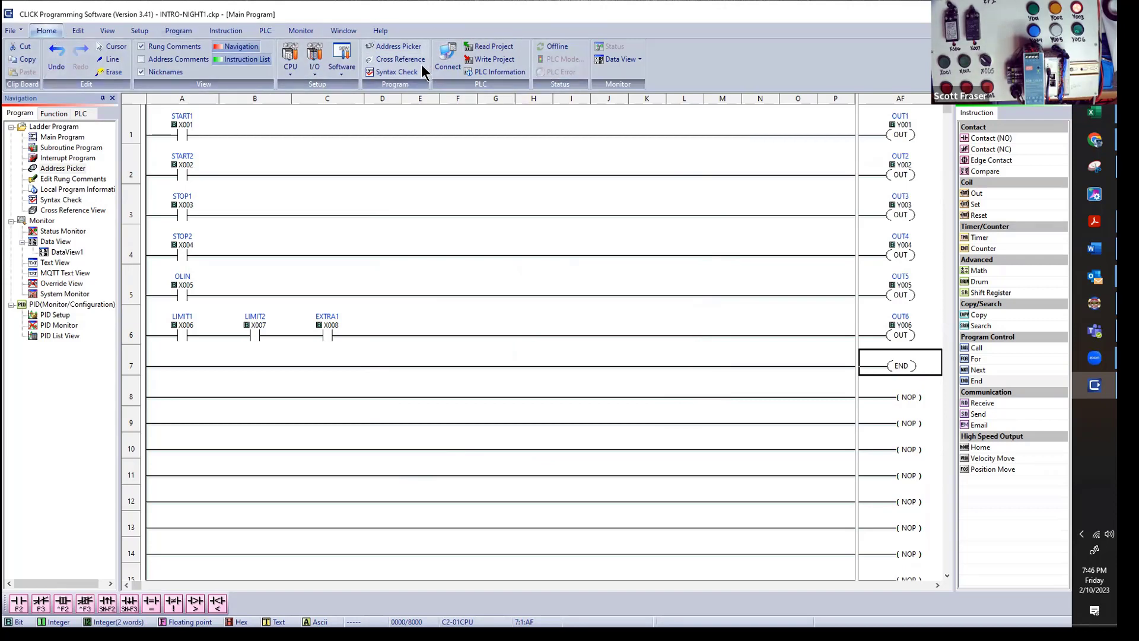
- Run a syntax check on the ladder program and read its errors and warnings in the output
{"action": "left_click", "coordinate": [383, 72]}
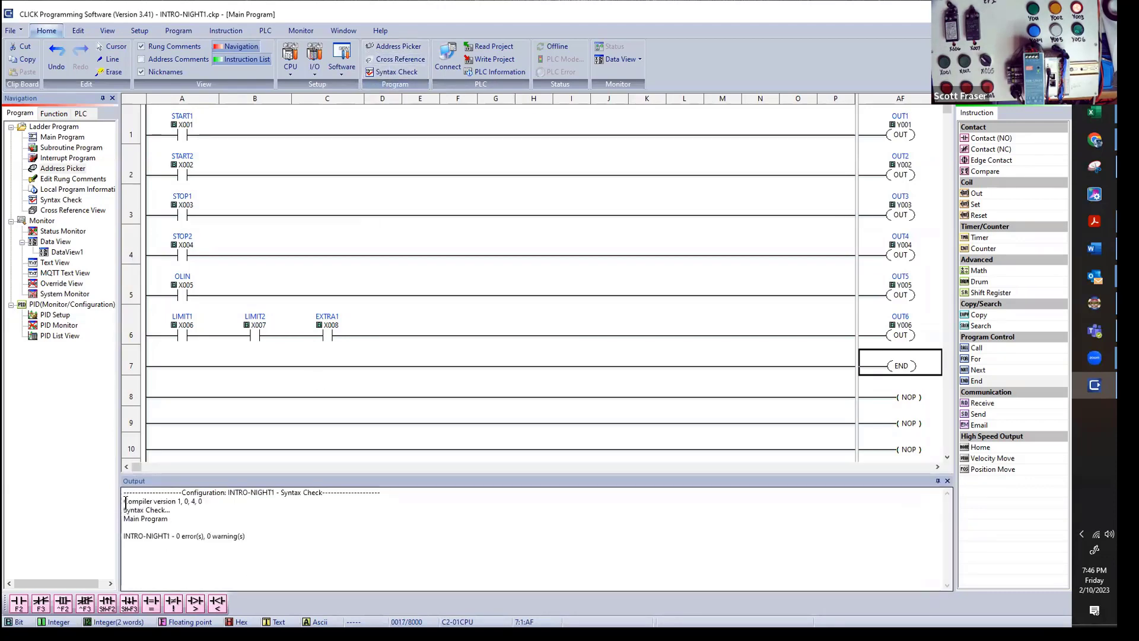
{"action": "left_click_drag", "start_coordinate": [125, 502], "coordinate": [279, 560]}
{"action": "left_click", "coordinate": [330, 563]}
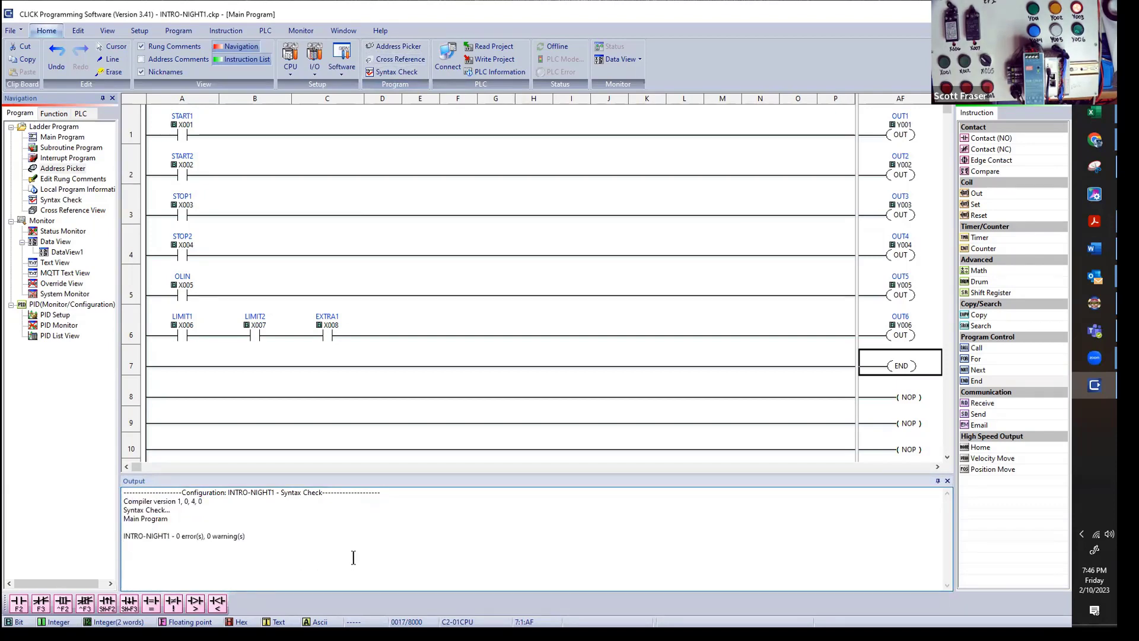
{"action": "left_click_drag", "start_coordinate": [174, 535], "coordinate": [252, 541]}
{"action": "left_click", "coordinate": [276, 542]}
{"action": "left_click_drag", "start_coordinate": [177, 534], "coordinate": [274, 543]}
{"action": "left_click", "coordinate": [290, 537]}
{"action": "left_click_drag", "start_coordinate": [207, 537], "coordinate": [258, 538]}
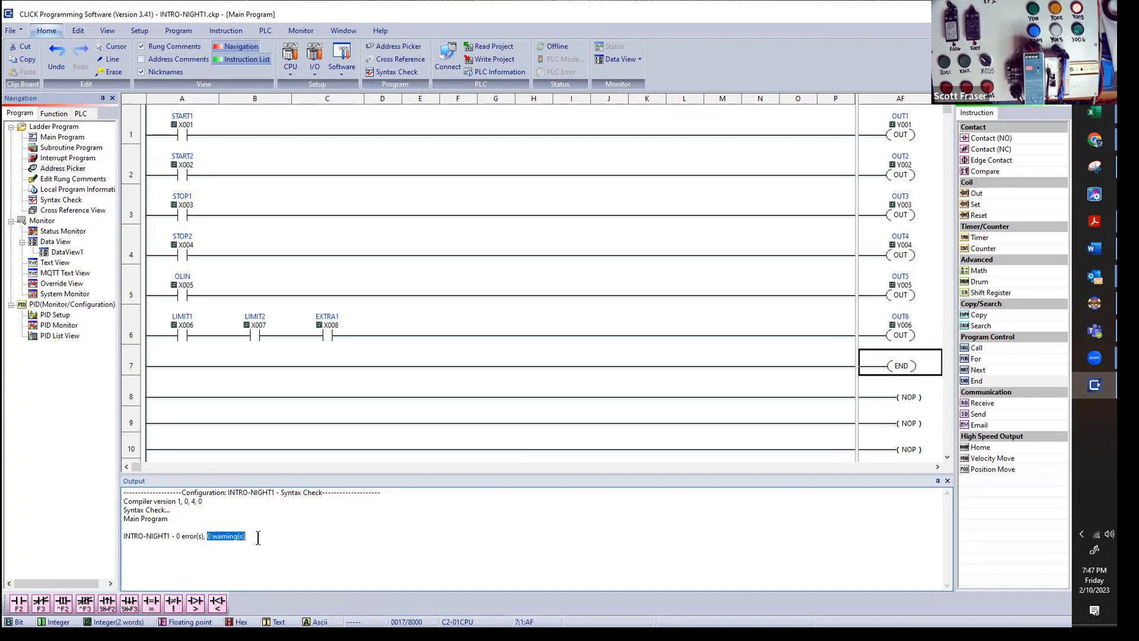
{"action": "left_click", "coordinate": [302, 543]}
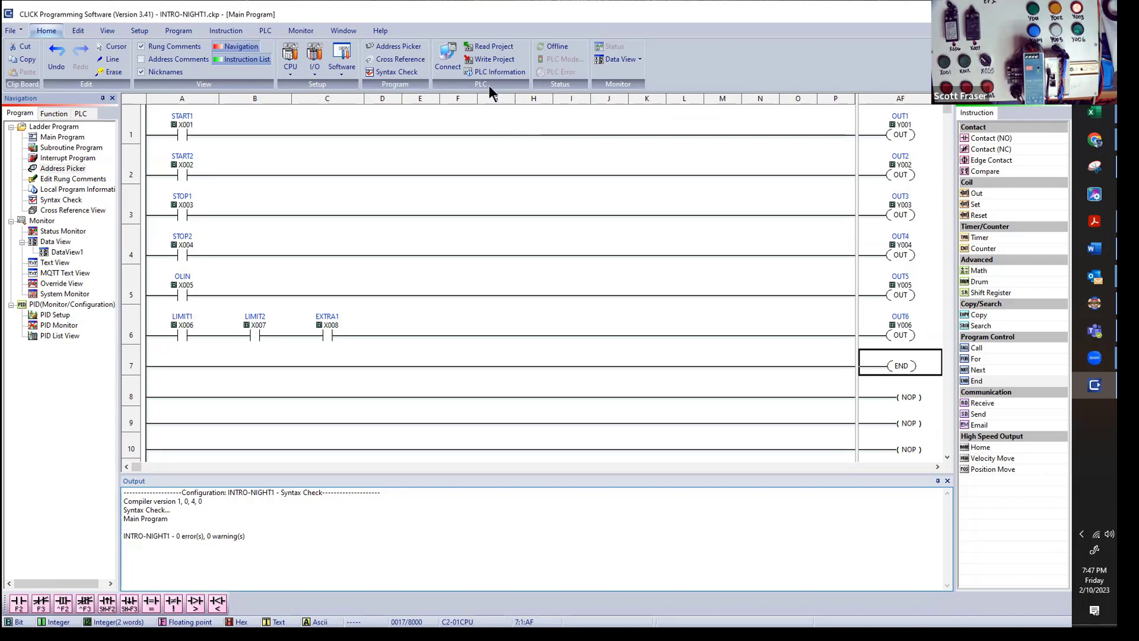
- Connect to the PLC over USB on COM4(CLICK PLUS) without reading the project from the PLC
{"action": "left_click", "coordinate": [451, 73]}
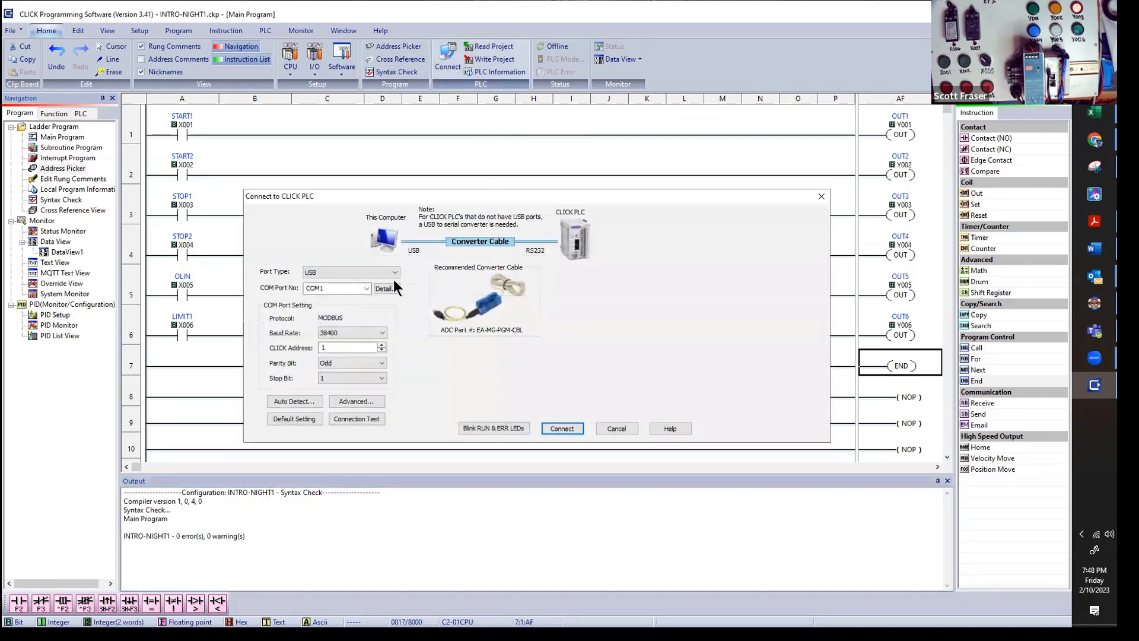
{"action": "left_click", "coordinate": [366, 288]}
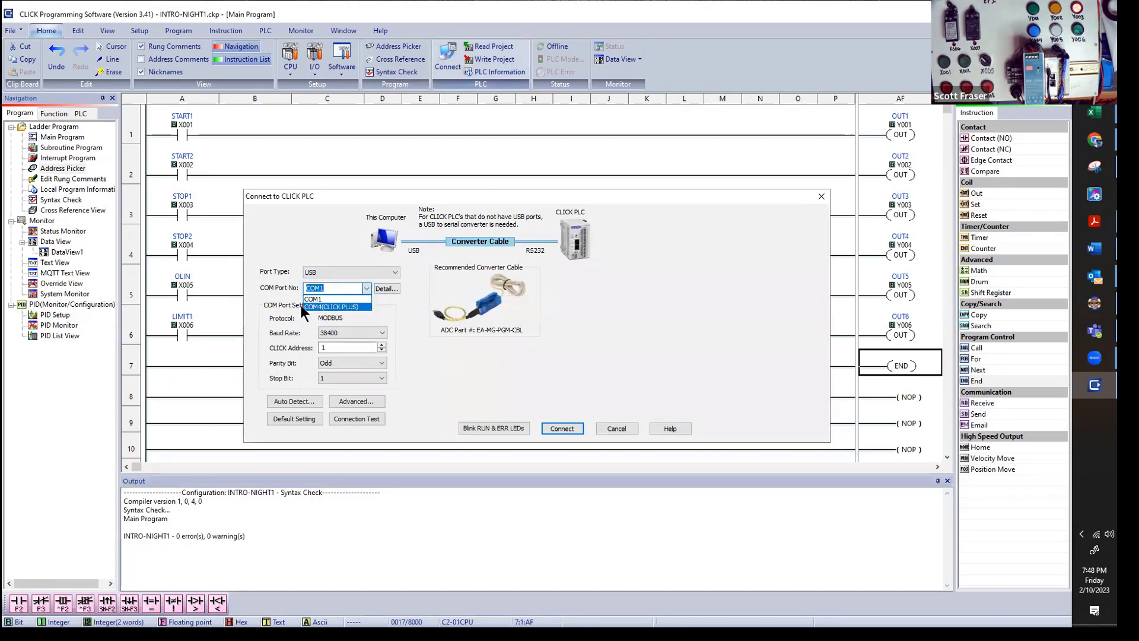
{"action": "left_click", "coordinate": [343, 307]}
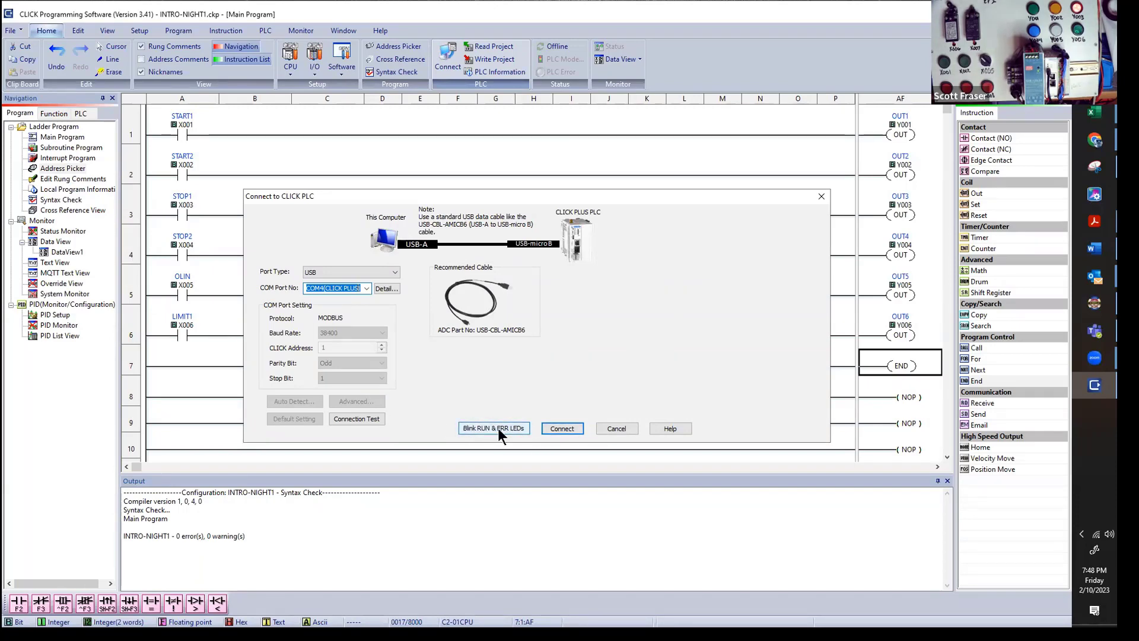
{"action": "left_click", "coordinate": [561, 428]}
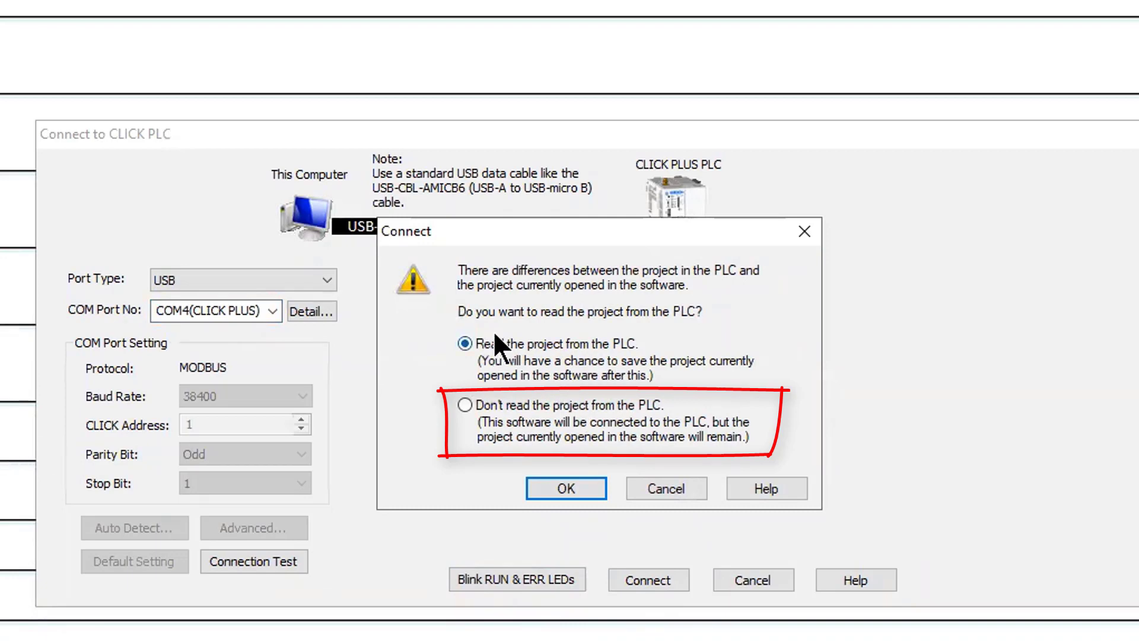
{"action": "left_click", "coordinate": [464, 403]}
{"action": "left_click", "coordinate": [567, 484]}
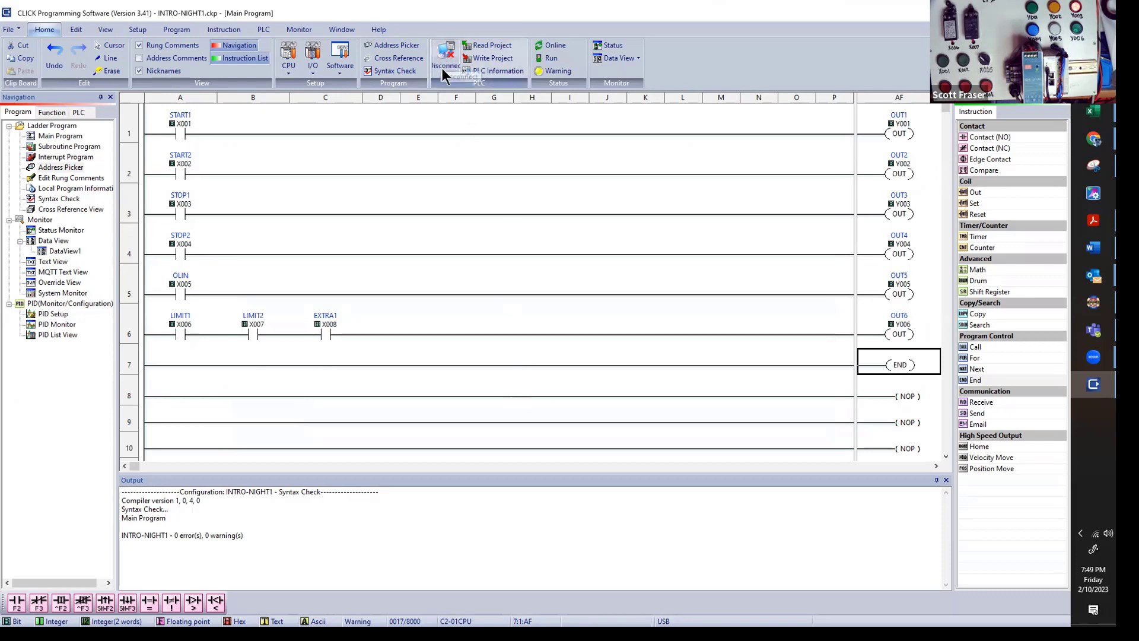
- View the online project information of the connected PLC and close it
{"action": "left_click", "coordinate": [446, 49]}
{"action": "left_click", "coordinate": [488, 72]}
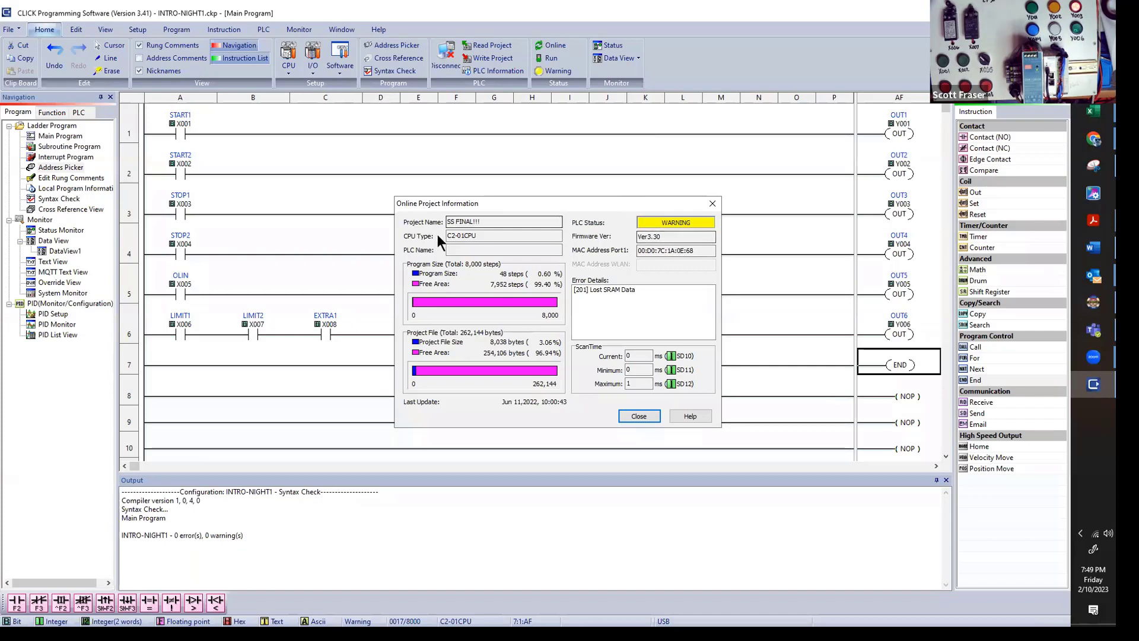
{"action": "left_click", "coordinate": [639, 415]}
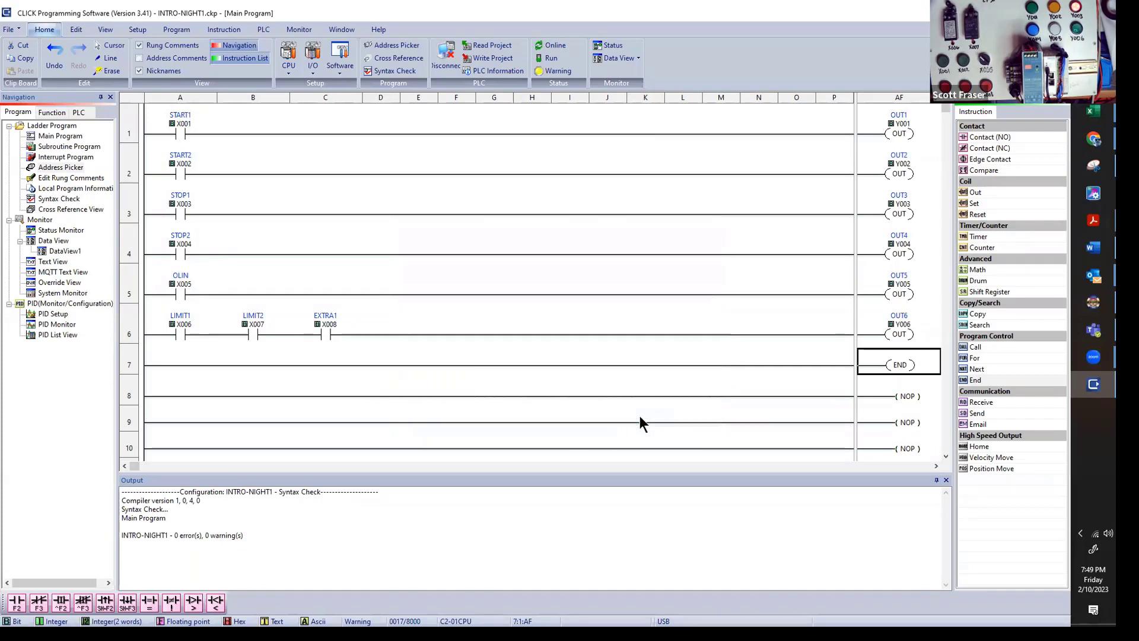
- Try to write the project into the PLC, and disable the password requirement in the user account setup
{"action": "left_click", "coordinate": [490, 58]}
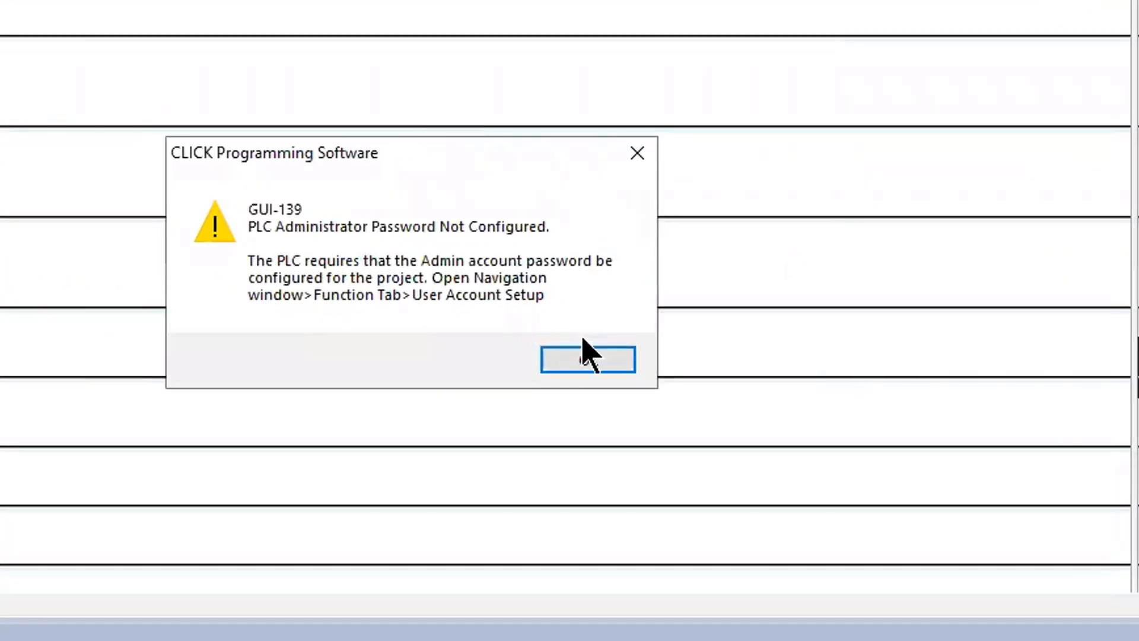
{"action": "left_click", "coordinate": [601, 371]}
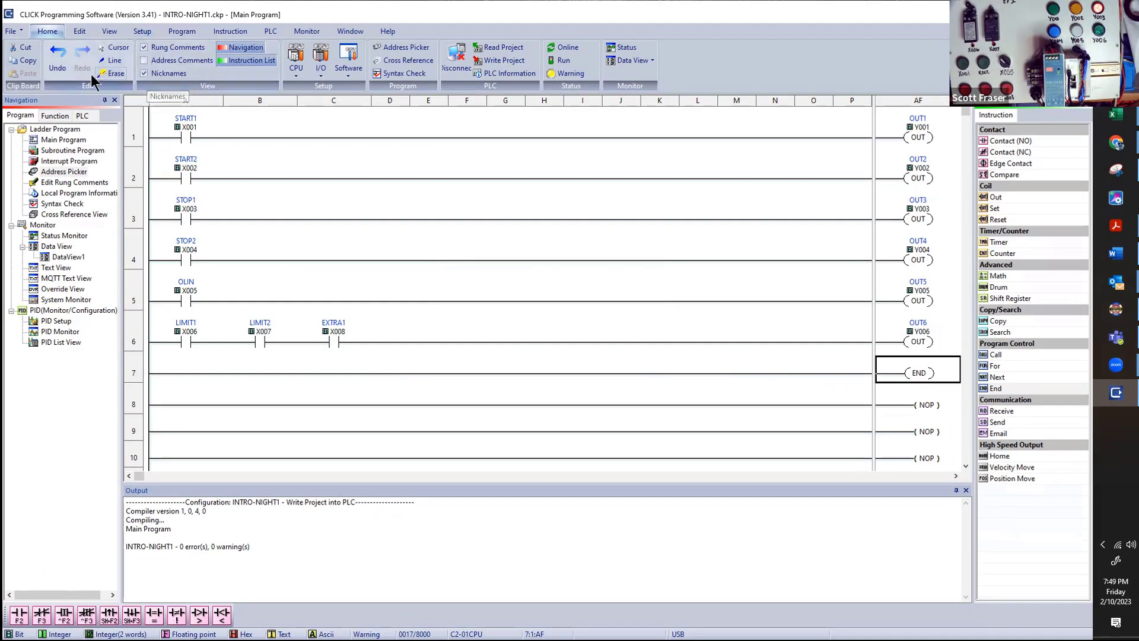
{"action": "left_click", "coordinate": [142, 30]}
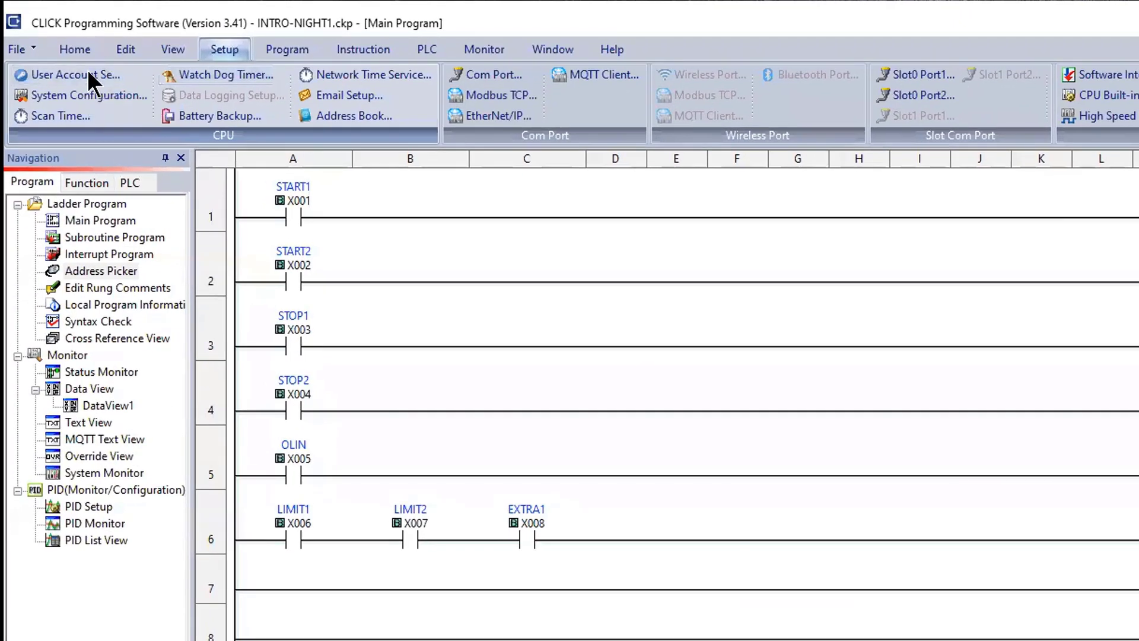
{"action": "left_click", "coordinate": [89, 76]}
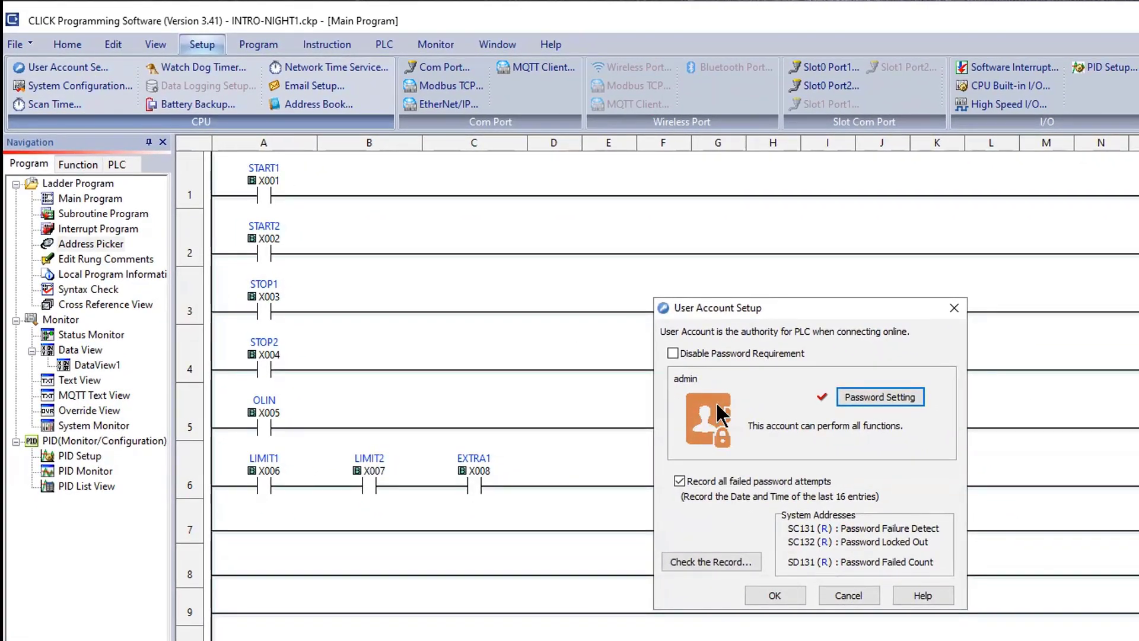
{"action": "left_click", "coordinate": [672, 352]}
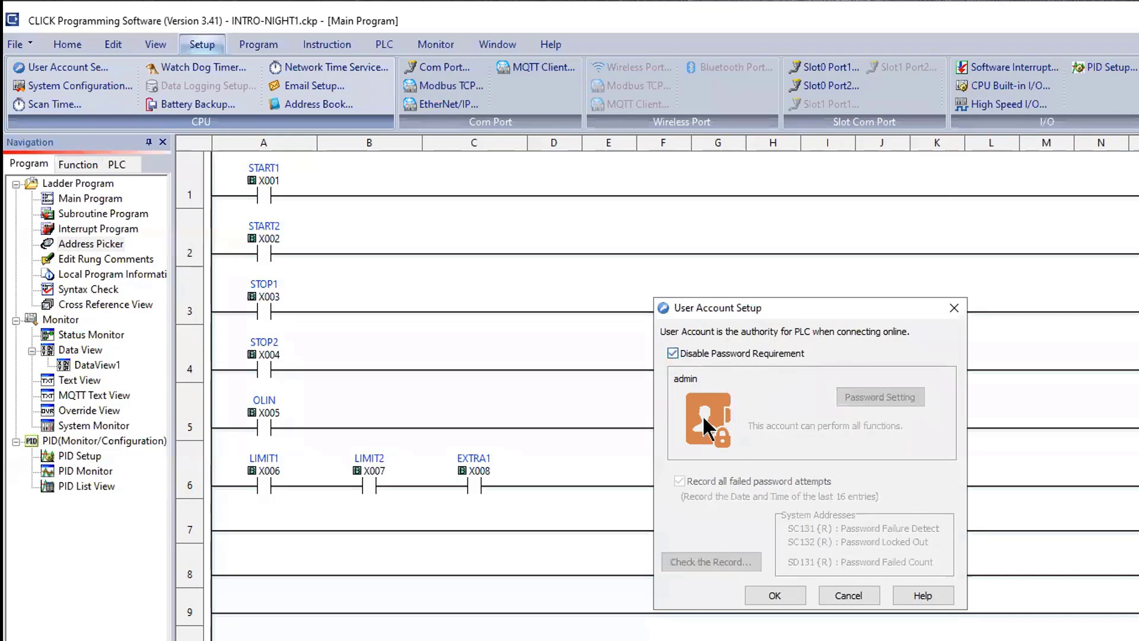
{"action": "left_click", "coordinate": [776, 593]}
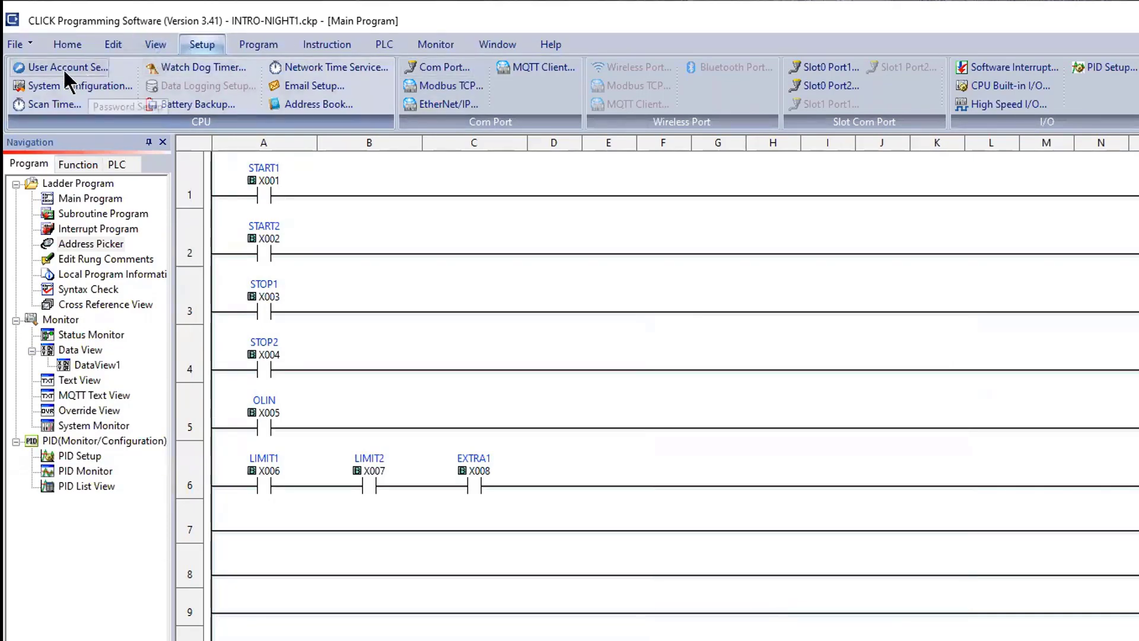
{"action": "left_click", "coordinate": [55, 59]}
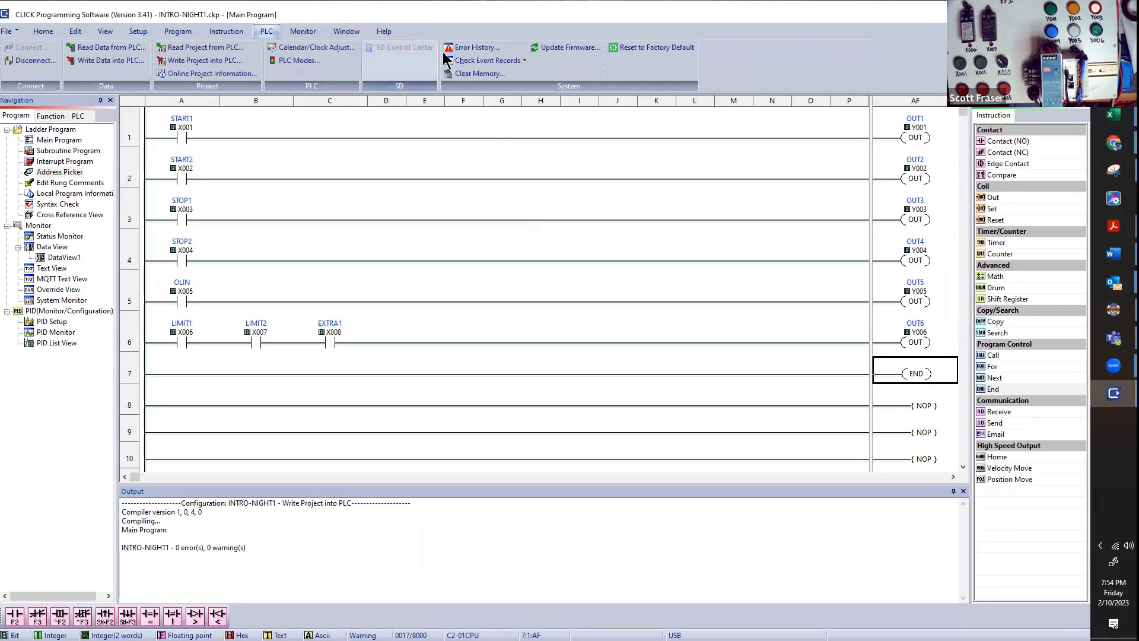
{"action": "left_click", "coordinate": [226, 31]}
{"action": "left_click", "coordinate": [178, 30]}
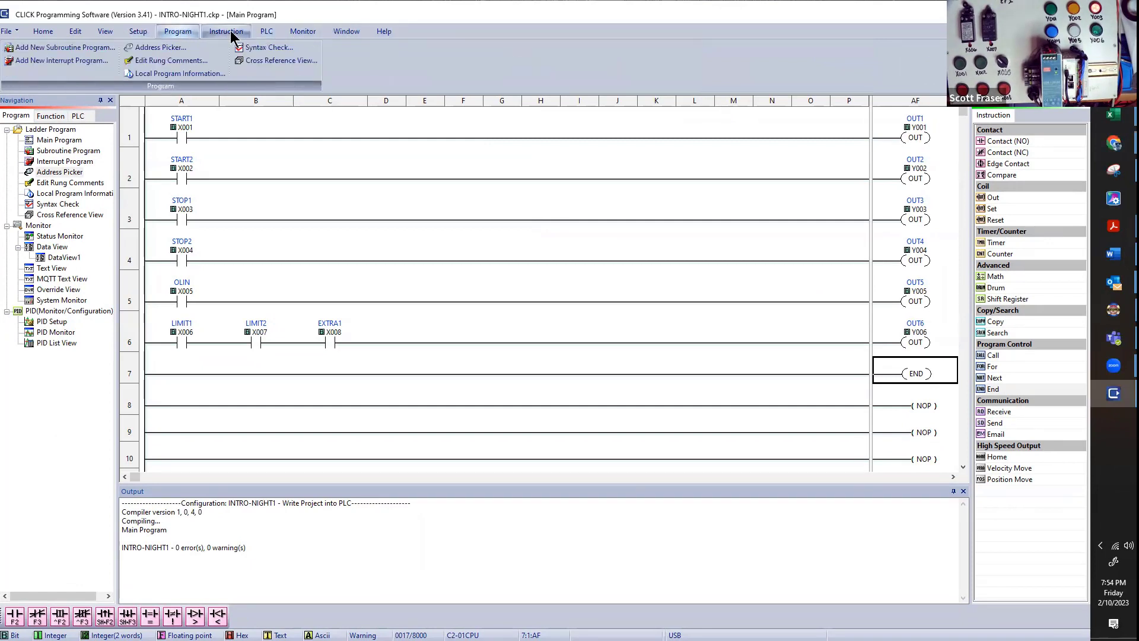
{"action": "left_click", "coordinate": [267, 31]}
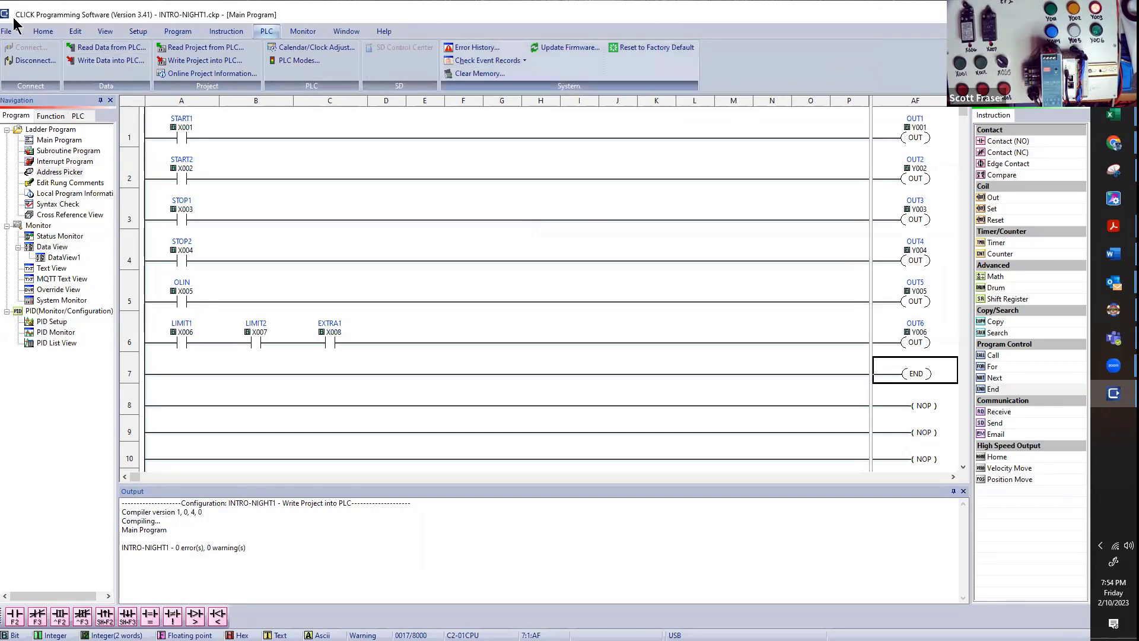
- Restart writing the project into the PLC and update the CPU firmware to Ver3.41 without making a backup copy
{"action": "left_click", "coordinate": [45, 32]}
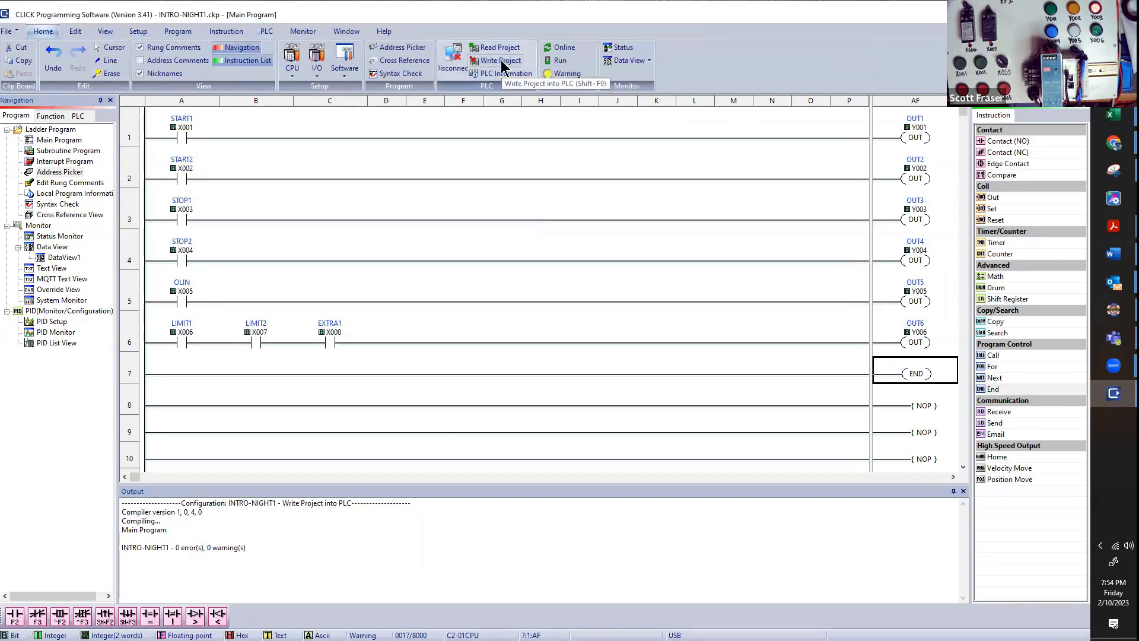
{"action": "left_click", "coordinate": [501, 61]}
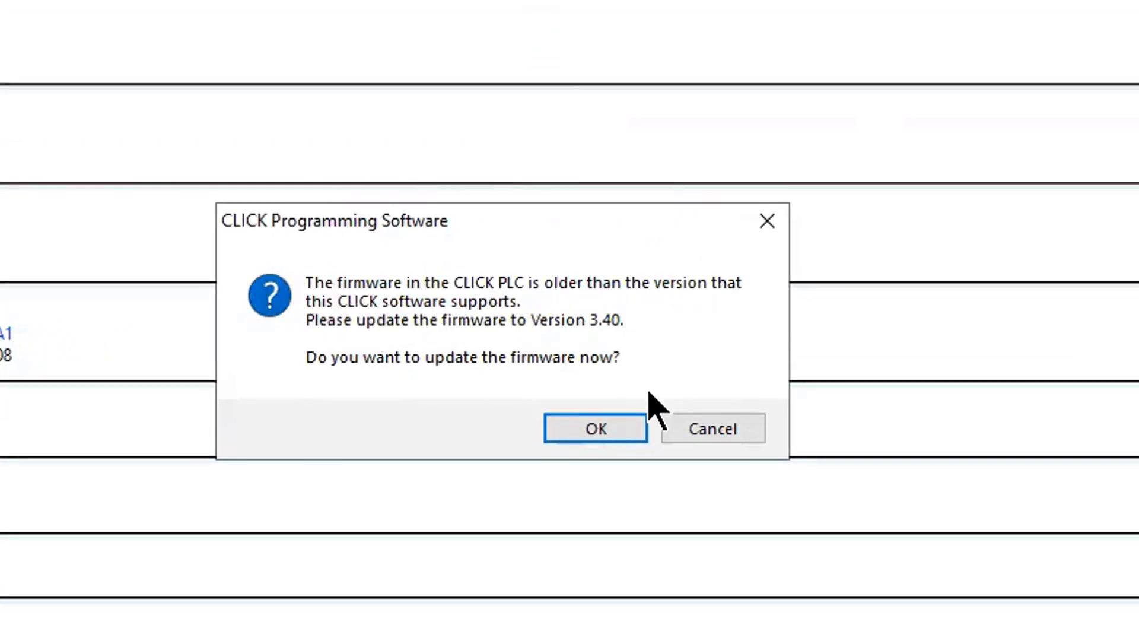
{"action": "left_click", "coordinate": [603, 426]}
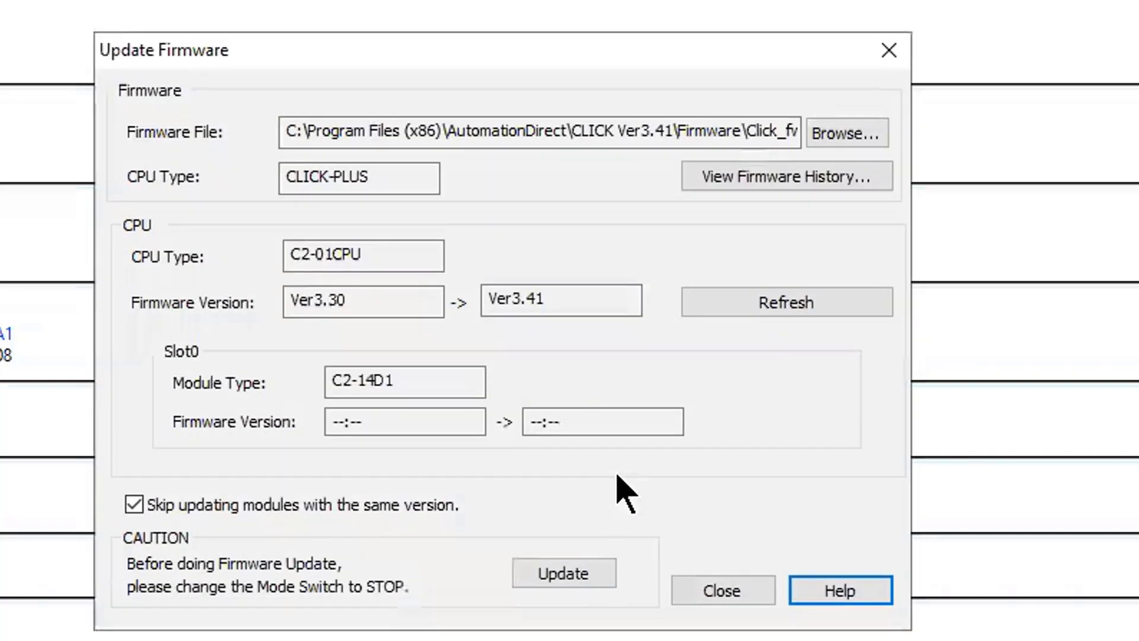
{"action": "left_click", "coordinate": [554, 567]}
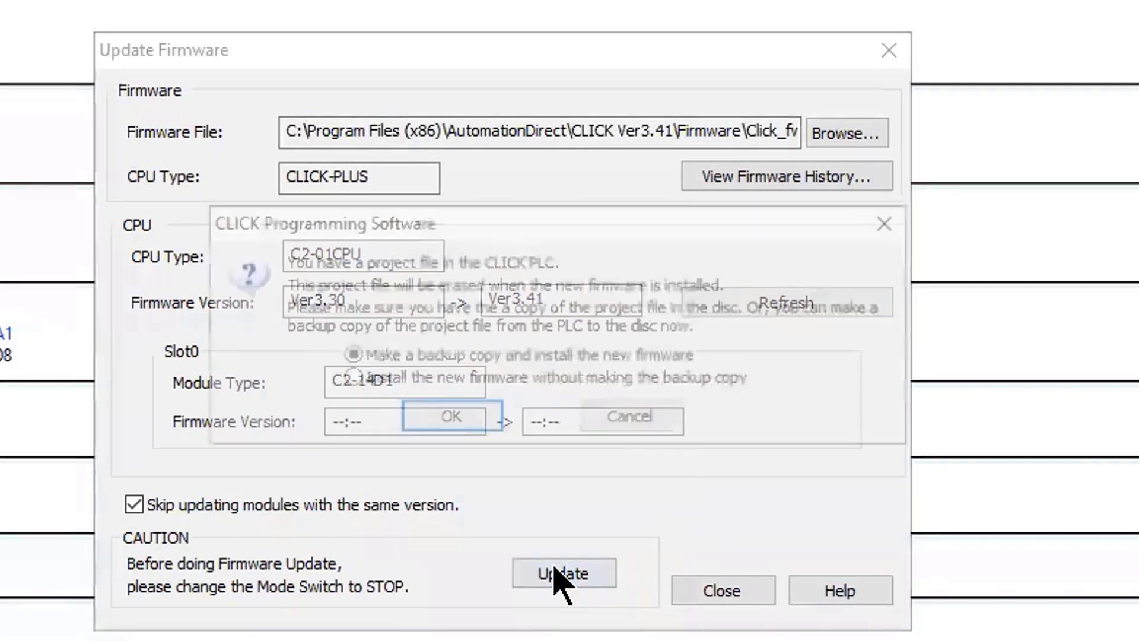
{"action": "left_click", "coordinate": [466, 379]}
{"action": "left_click", "coordinate": [470, 417]}
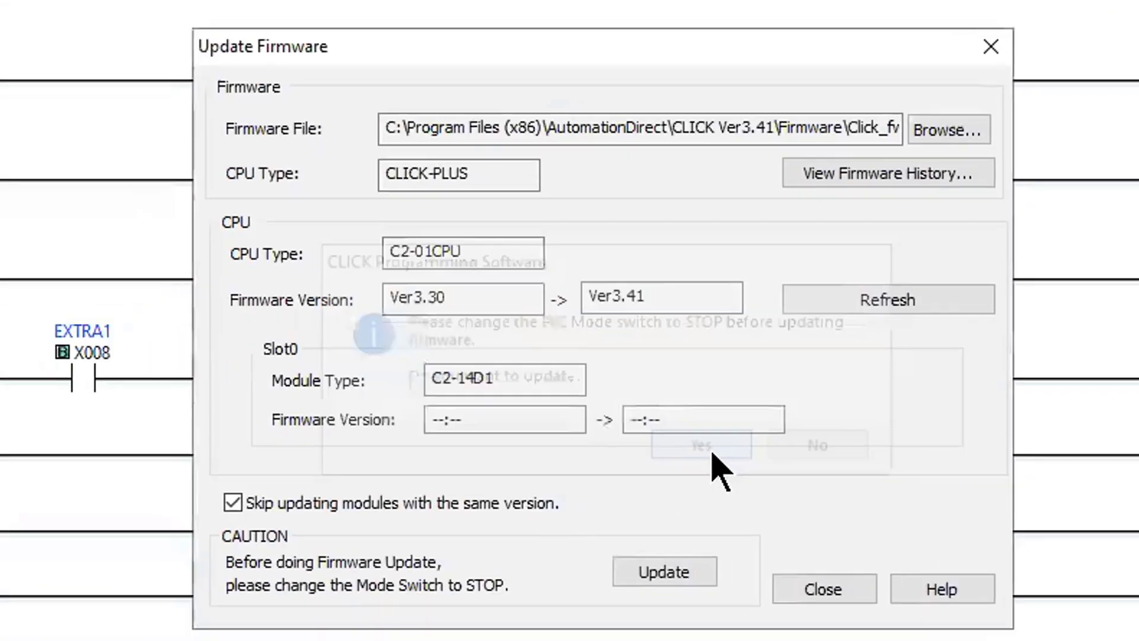
{"action": "left_click", "coordinate": [714, 453]}
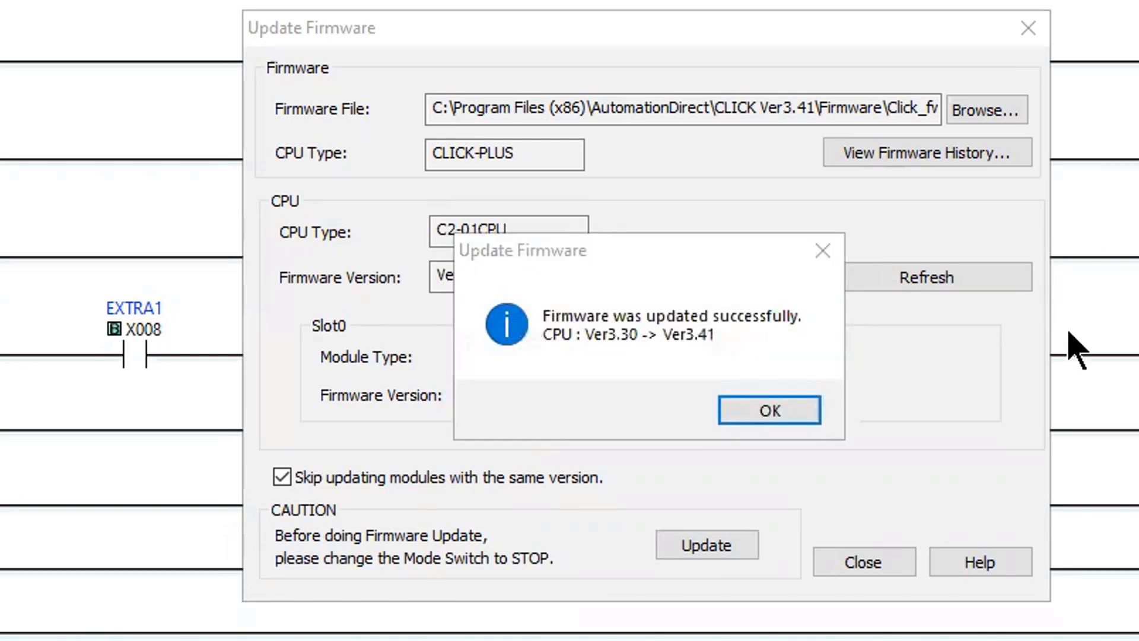
{"action": "left_click", "coordinate": [767, 411]}
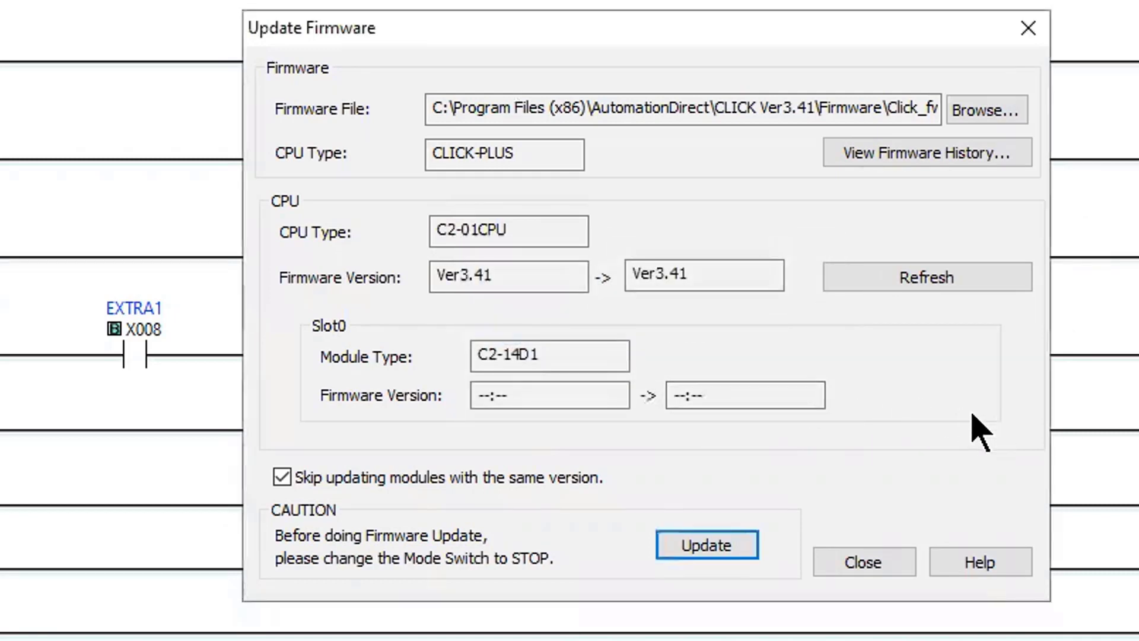
{"action": "left_click", "coordinate": [871, 563]}
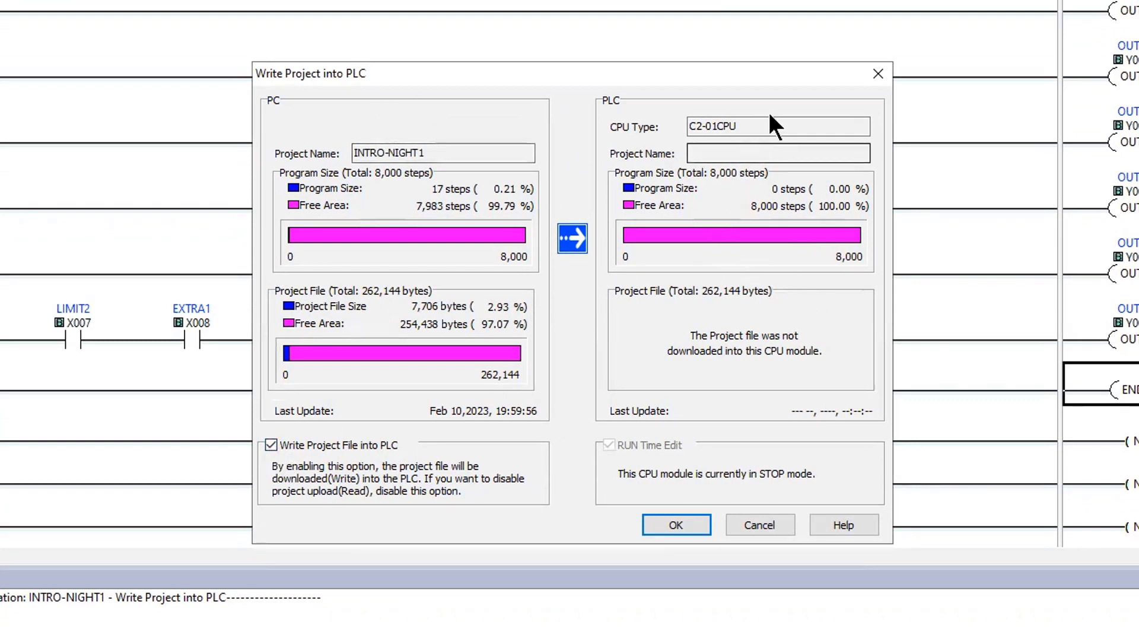
- Write the INTRO-NIGHT1 project into the PLC with the project file included
{"action": "left_click", "coordinate": [678, 523]}
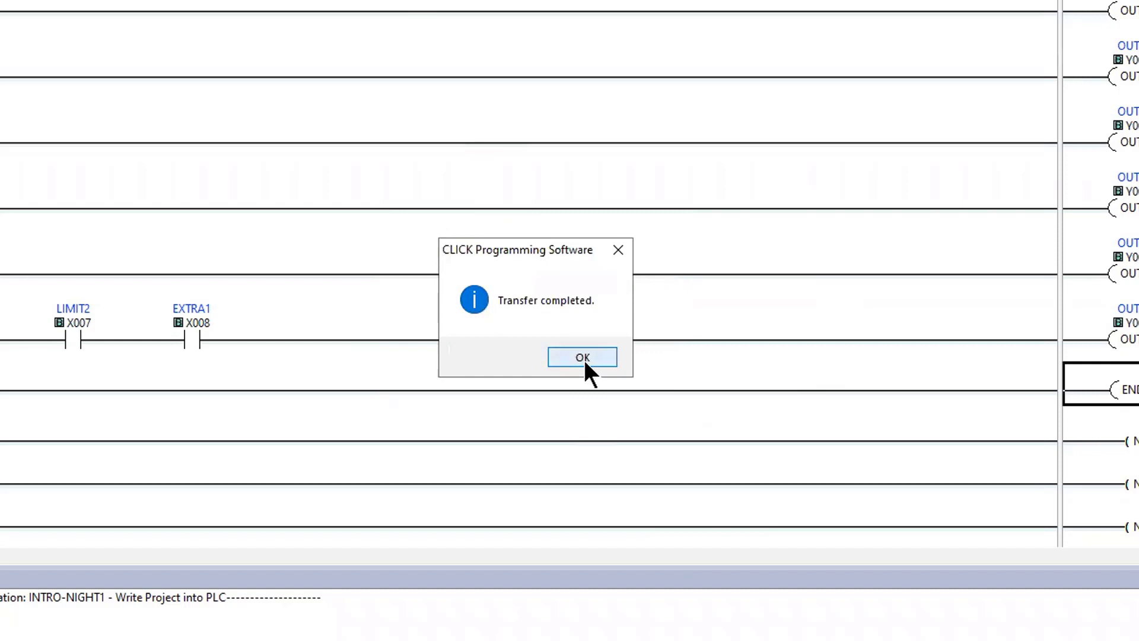
{"action": "left_click", "coordinate": [584, 358]}
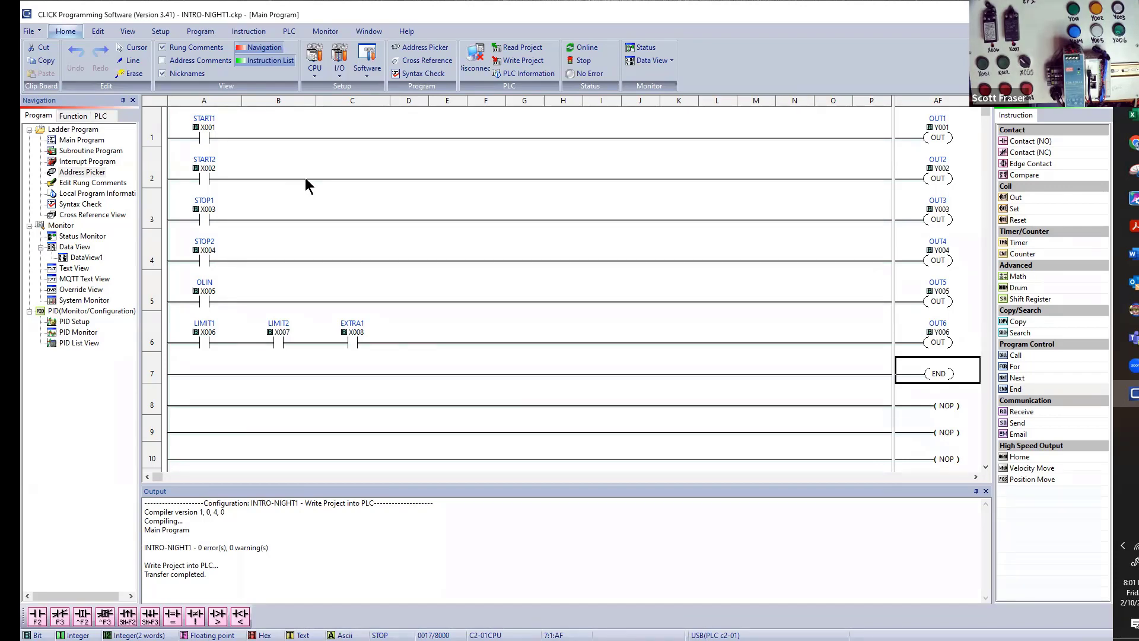
- Check the addresses and nicknames in the Address Picker without changing anything
{"action": "left_click", "coordinate": [424, 48]}
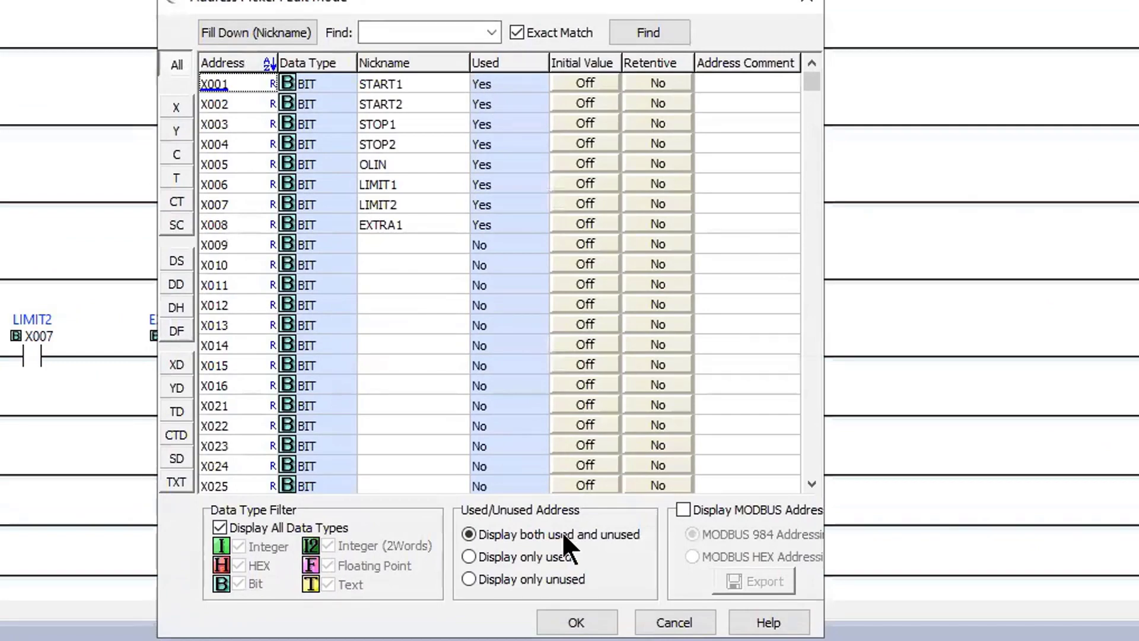
{"action": "left_click", "coordinate": [693, 630]}
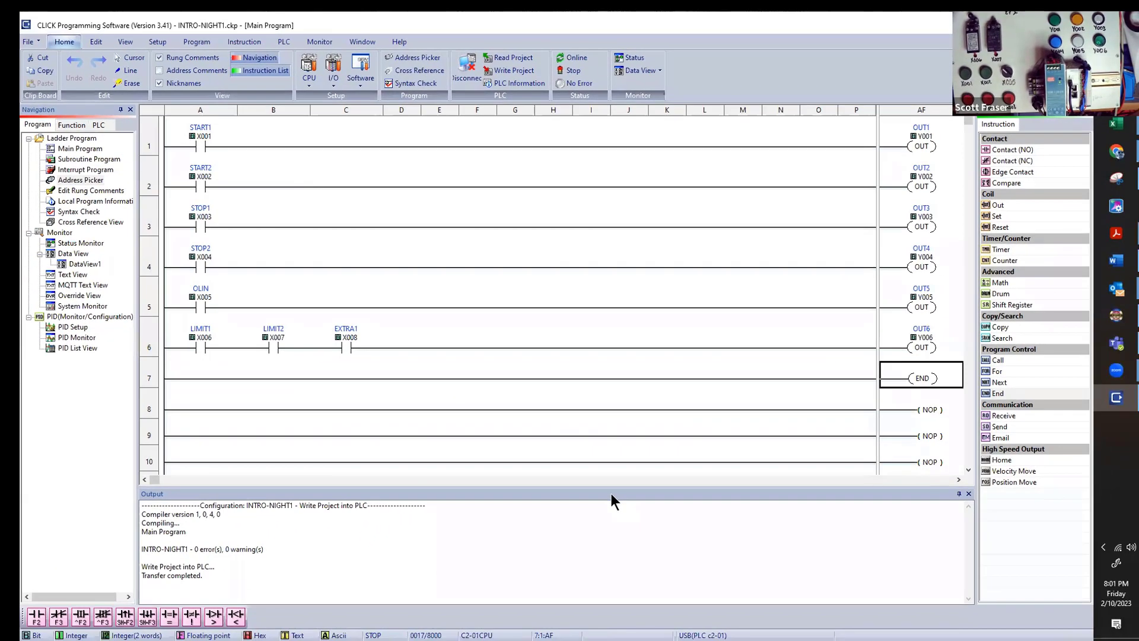
- Turn on live status monitoring of the ladder program and look over its rungs
{"action": "left_click", "coordinate": [634, 59]}
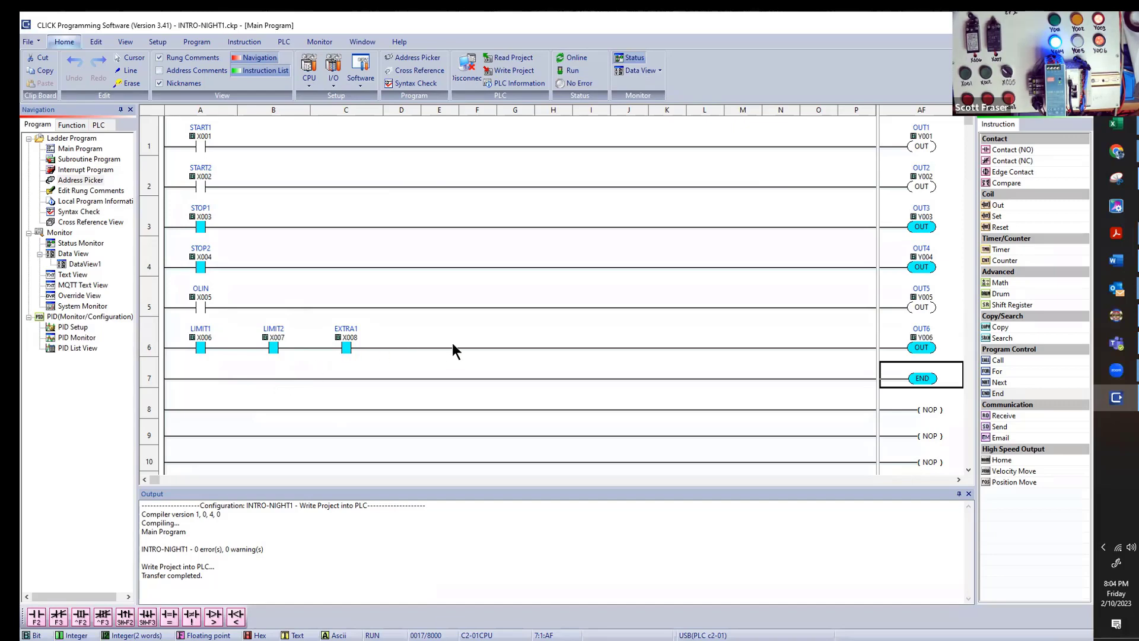
{"action": "scroll", "coordinate": [452, 343], "scroll_direction": "down", "scroll_amount": 3}
{"action": "scroll", "coordinate": [452, 343], "scroll_direction": "up", "scroll_amount": 3}
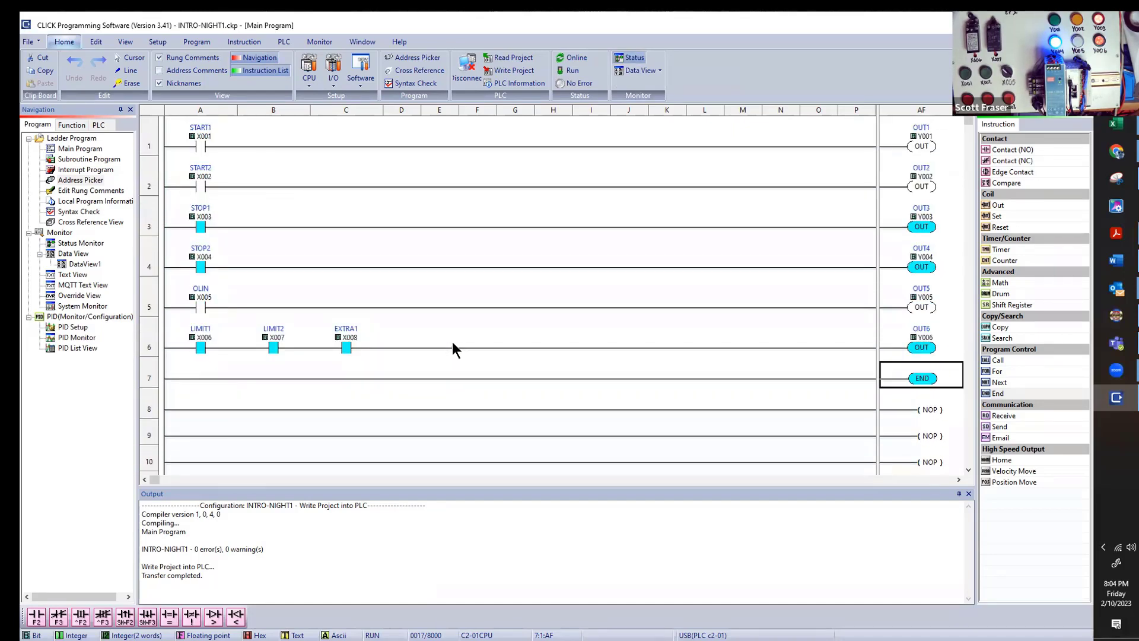